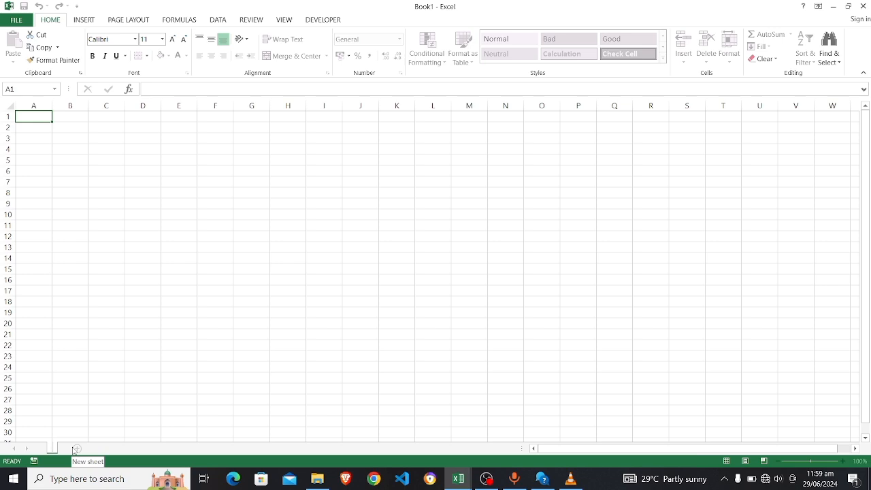
Rename the worksheet tab to 'Database'
{"action": "type", "text": "Data"}
{"action": "key", "text": "Return"}
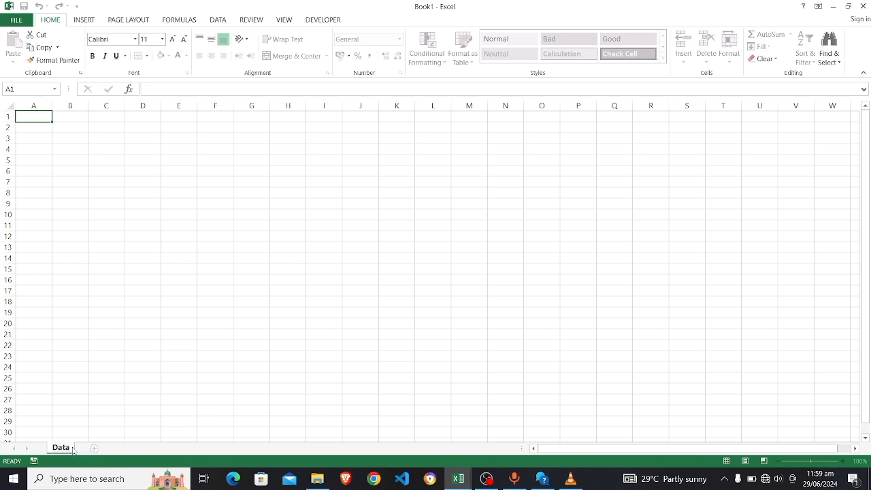
{"action": "type", "text": "base"}
{"action": "key", "text": "Return"}
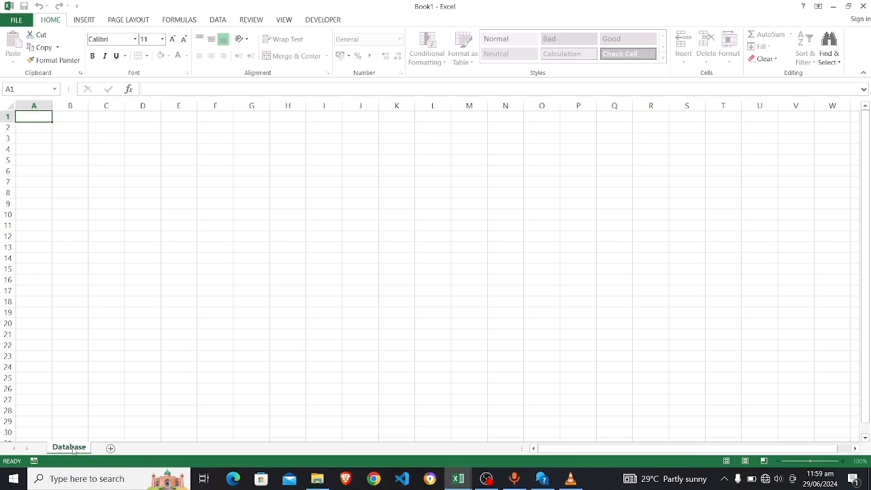
Select the top four rows from A1 across to H4
{"action": "left_click", "coordinate": [48, 137]}
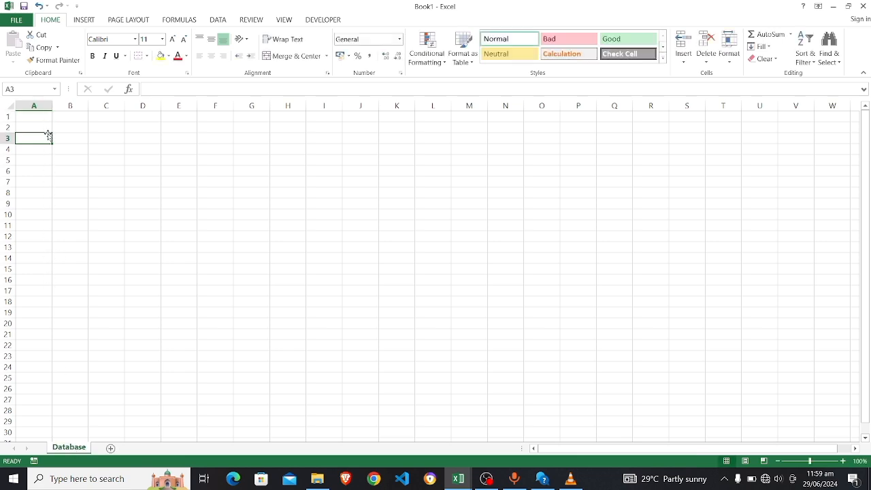
{"action": "left_click", "coordinate": [33, 117]}
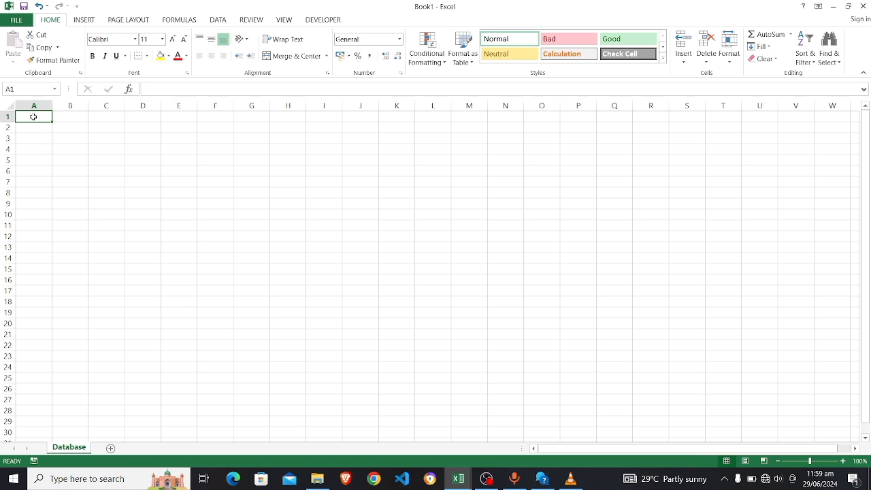
{"action": "left_click_drag", "start_coordinate": [33, 117], "coordinate": [344, 147]}
Extend the selection toward column Z and merge rows 1–4 into one banner cell
{"action": "key", "text": "shift+Right"}
{"action": "key", "text": "shift+Right"}
{"action": "key", "text": "shift+Right"}
{"action": "key", "text": "shift+Right"}
{"action": "key", "text": "shift+Right"}
{"action": "key", "text": "shift+Right"}
{"action": "key", "text": "shift+Right"}
{"action": "key", "text": "shift+Right"}
{"action": "key", "text": "shift+Right"}
{"action": "key", "text": "shift+Right"}
{"action": "key", "text": "shift+Right"}
{"action": "key", "text": "shift+Right"}
{"action": "key", "text": "shift+Right"}
{"action": "key", "text": "shift+Right"}
{"action": "key", "text": "shift+Right"}
{"action": "key", "text": "shift+Right"}
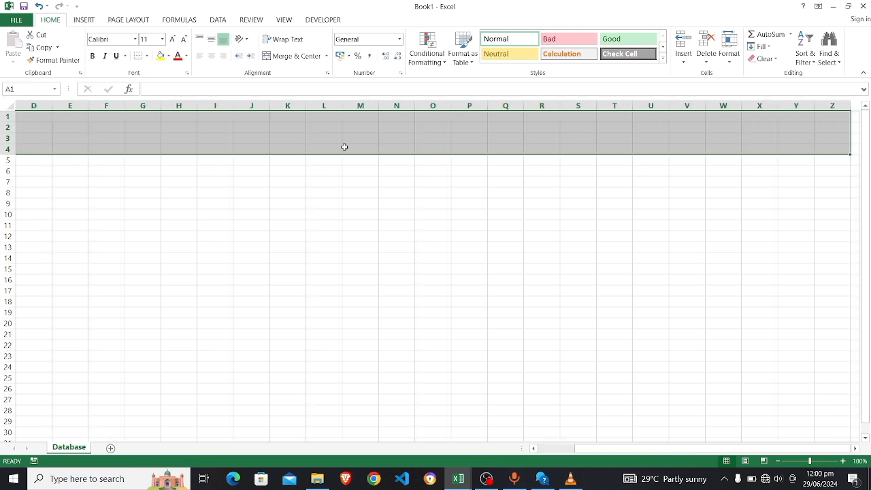
{"action": "scroll", "coordinate": [270, 172], "scroll_direction": "left", "scroll_amount": 3}
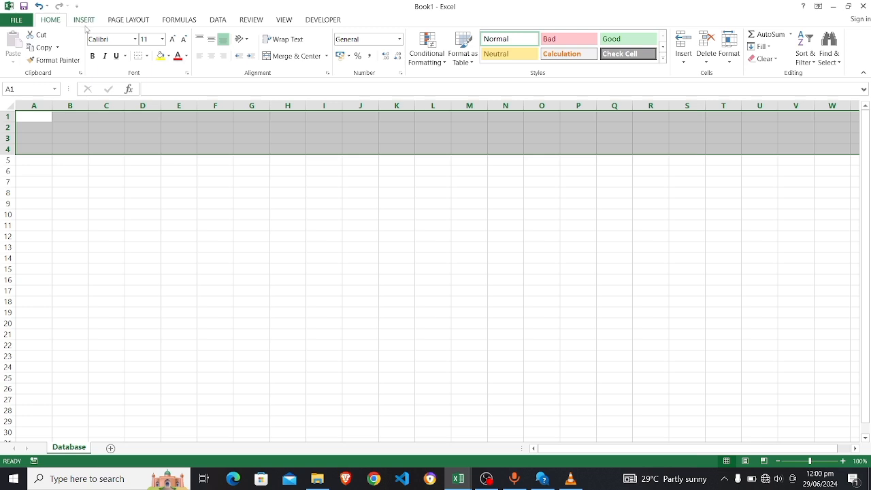
{"action": "left_click", "coordinate": [290, 57]}
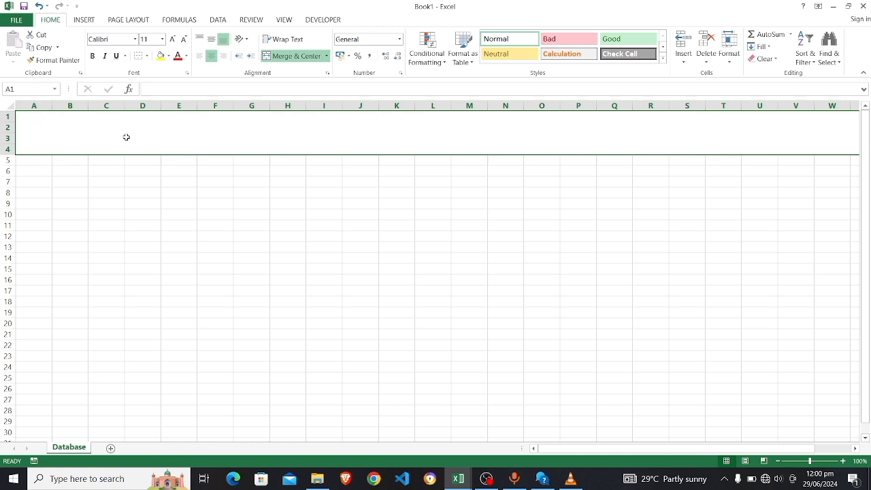
{"action": "left_click", "coordinate": [88, 20]}
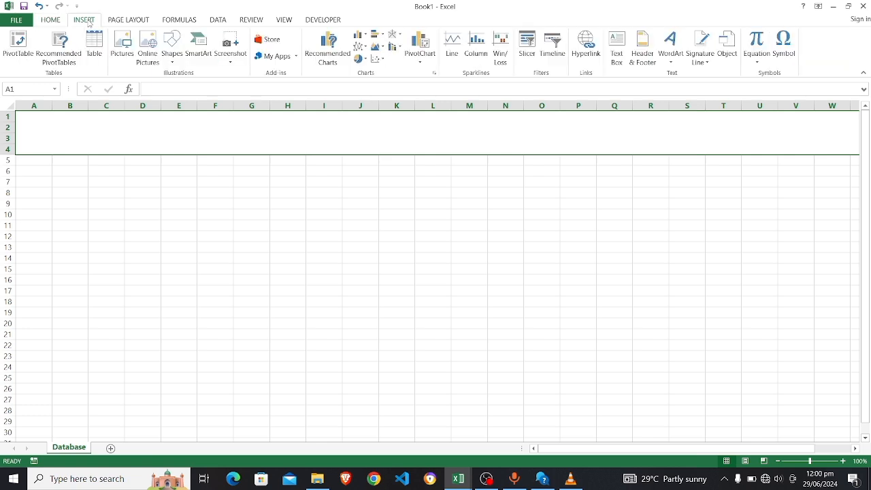
Insert the Nuamah Farms logo picture from D:\Repos\nuamahfarms.com-main\images
{"action": "left_click", "coordinate": [123, 53]}
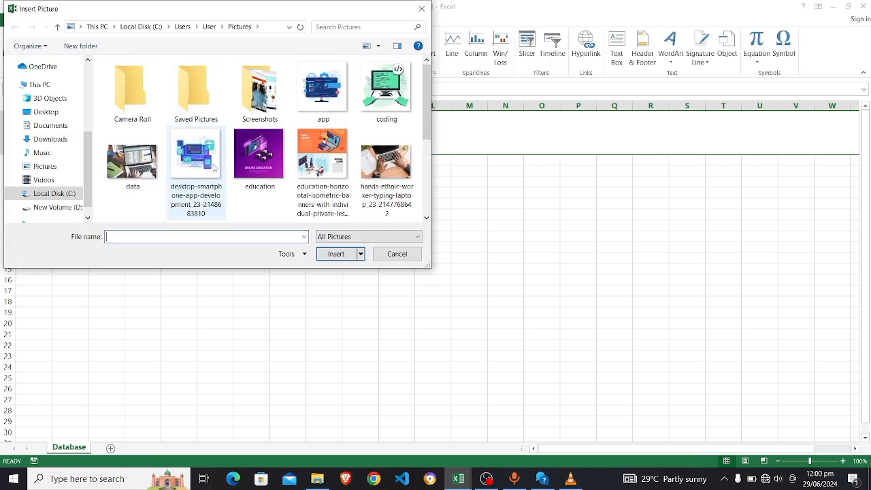
{"action": "scroll", "coordinate": [145, 190], "scroll_direction": "down", "scroll_amount": 3}
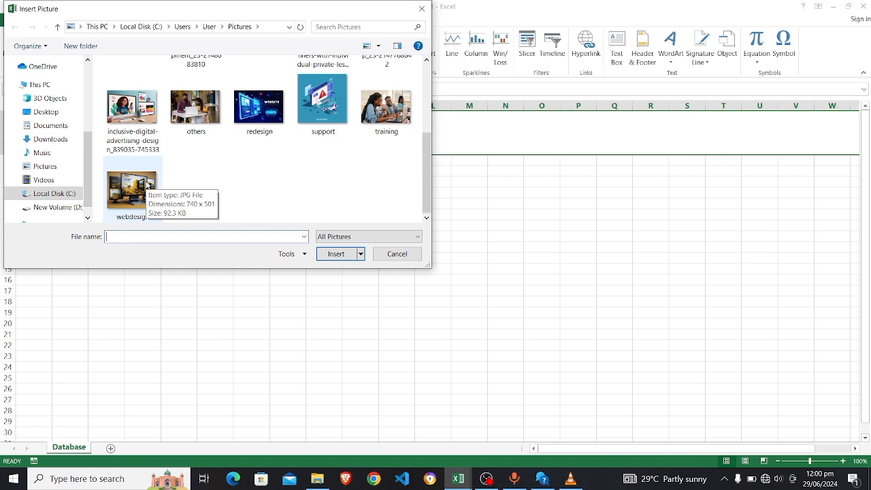
{"action": "scroll", "coordinate": [148, 185], "scroll_direction": "up", "scroll_amount": 3}
{"action": "left_click", "coordinate": [71, 207]}
{"action": "double_click", "coordinate": [135, 159]}
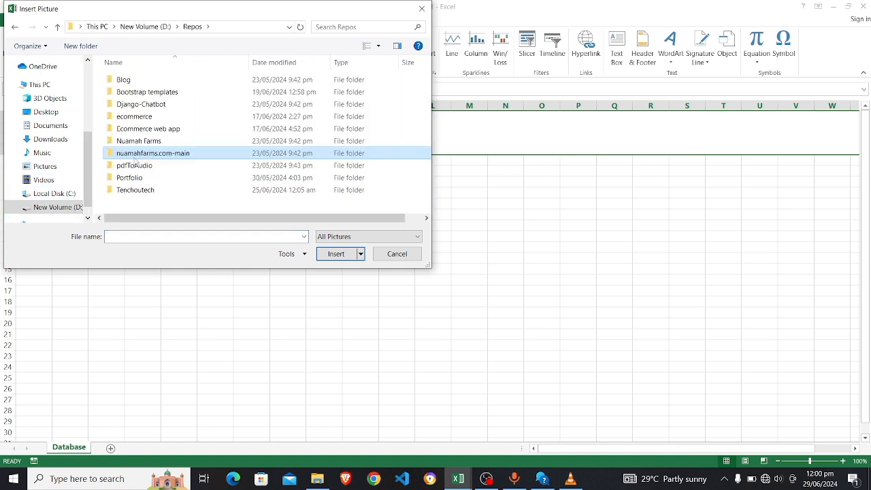
{"action": "double_click", "coordinate": [134, 156]}
{"action": "double_click", "coordinate": [131, 91]}
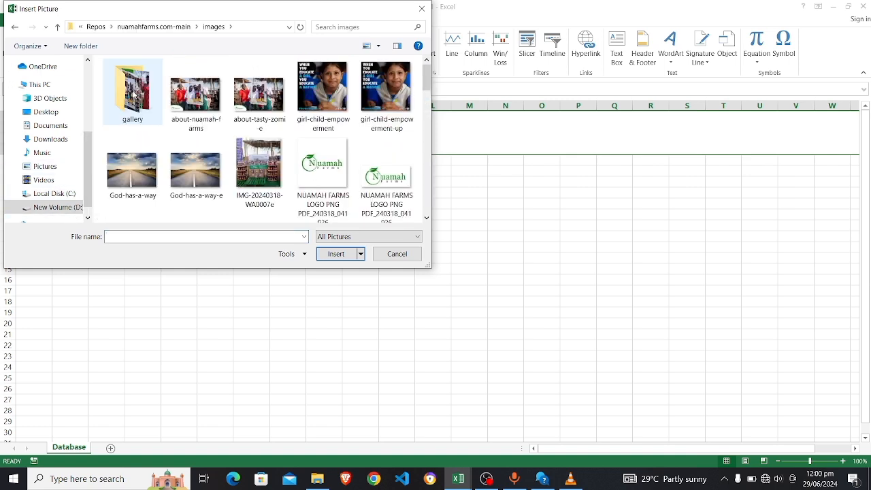
{"action": "double_click", "coordinate": [393, 192]}
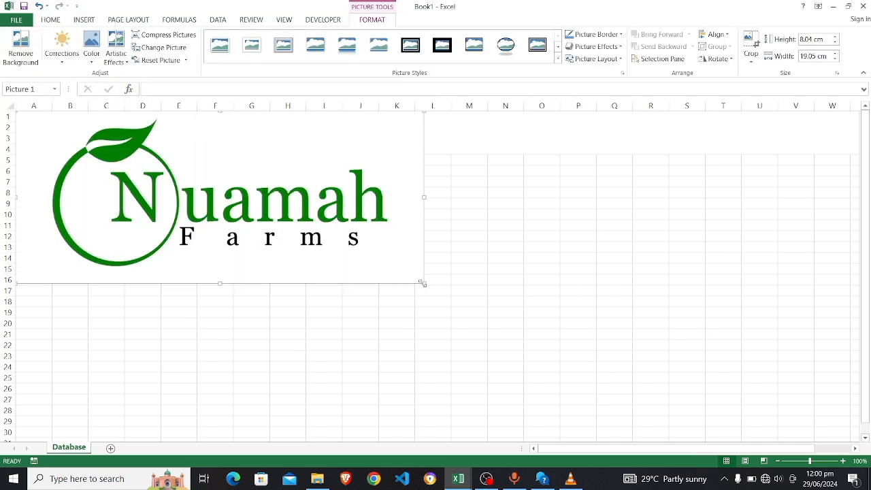
Shrink the logo to about 2.04 × 4.83 cm at the banner's top-left
{"action": "left_click_drag", "start_coordinate": [423, 283], "coordinate": [136, 141]}
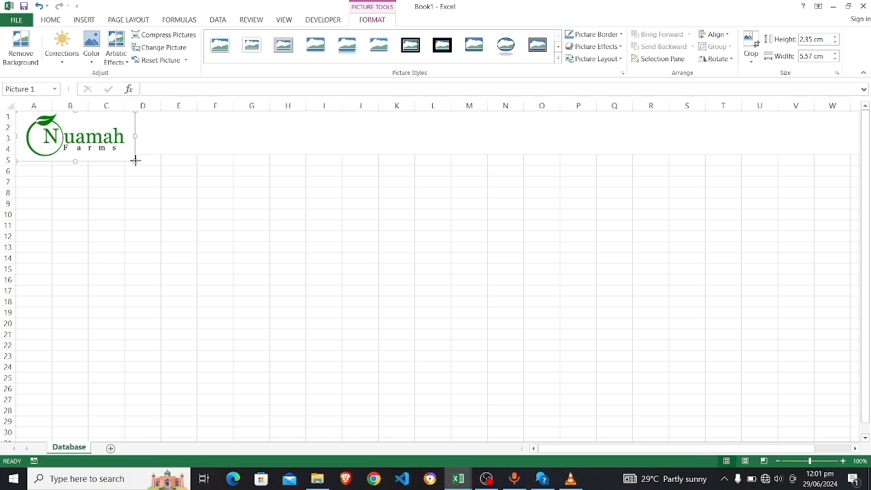
{"action": "left_click_drag", "start_coordinate": [135, 160], "coordinate": [117, 154]}
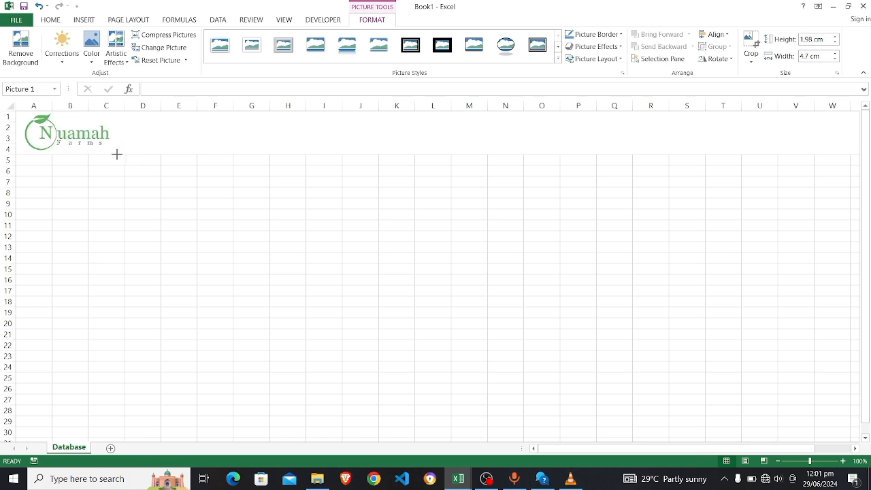
{"action": "left_click", "coordinate": [173, 137]}
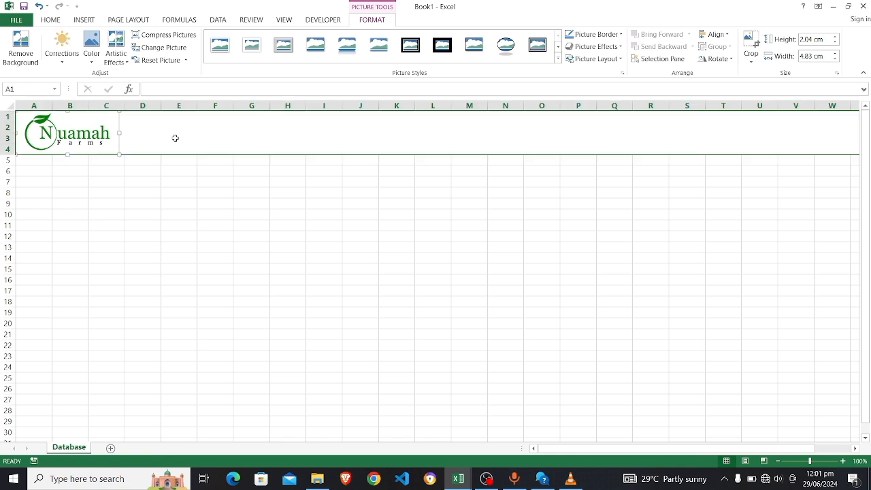
{"action": "left_click", "coordinate": [166, 168]}
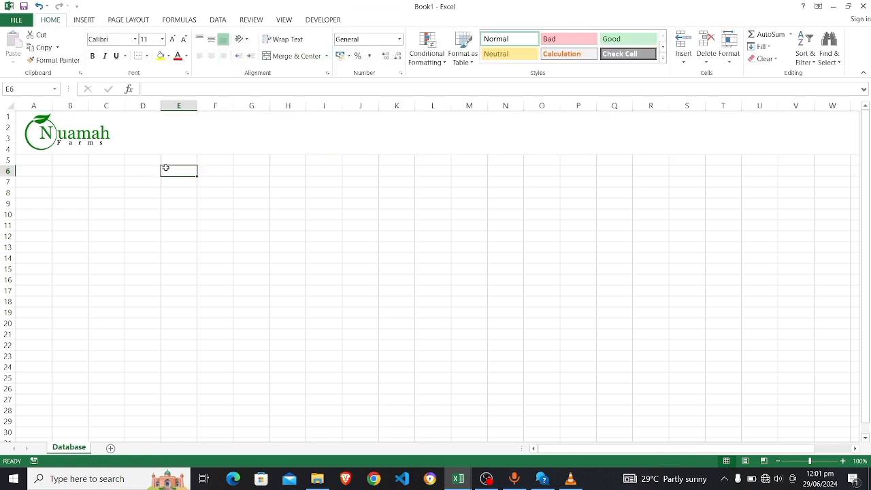
Fill column A with dark green
{"action": "left_click", "coordinate": [143, 135]}
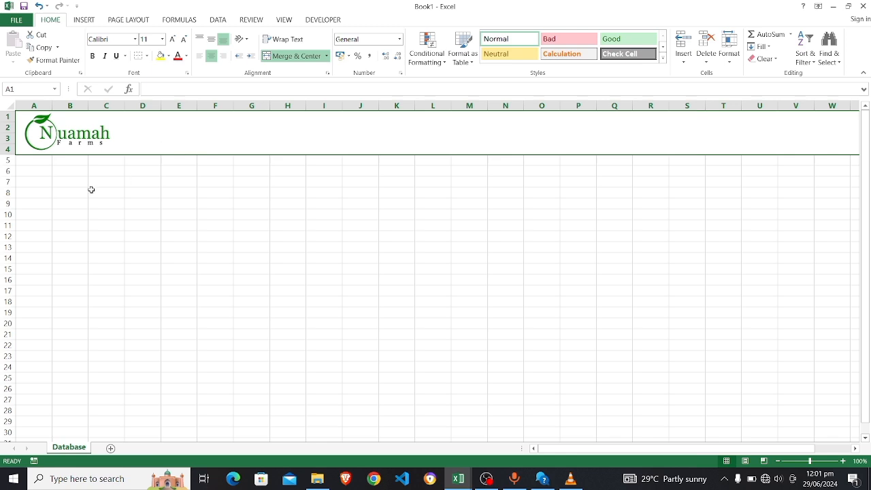
{"action": "left_click", "coordinate": [34, 161]}
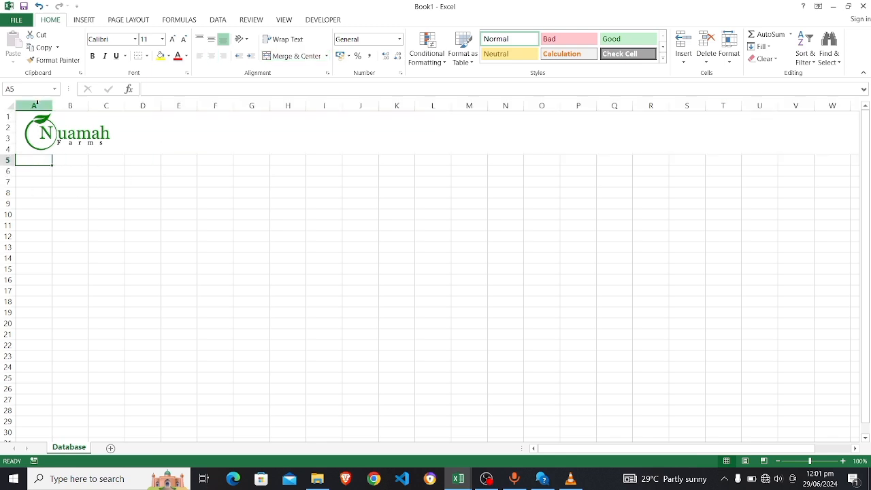
{"action": "left_click", "coordinate": [36, 105]}
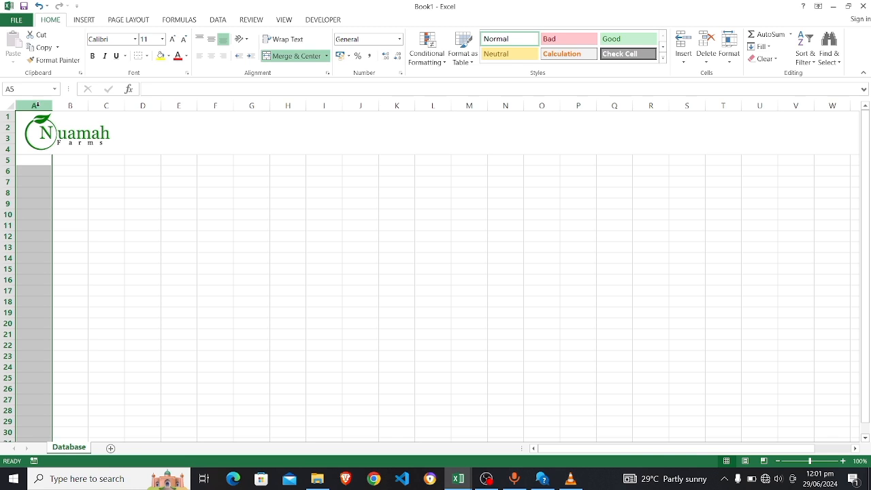
{"action": "left_click", "coordinate": [169, 56]}
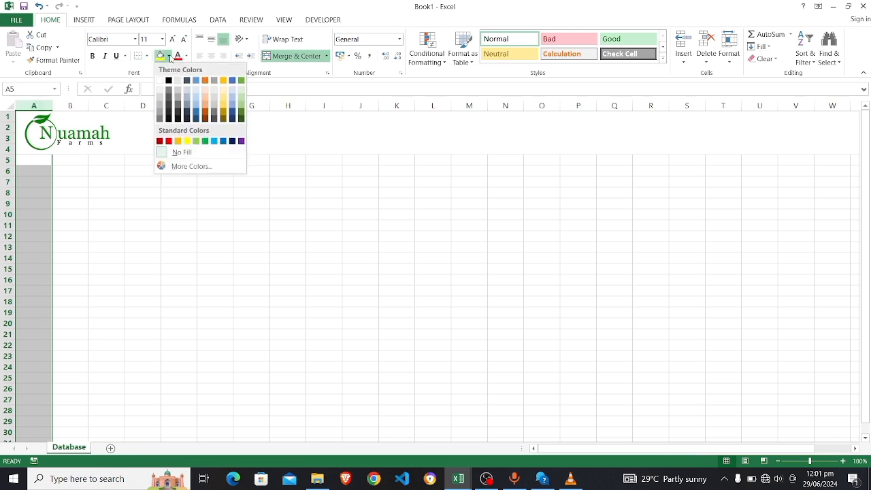
{"action": "left_click", "coordinate": [242, 114]}
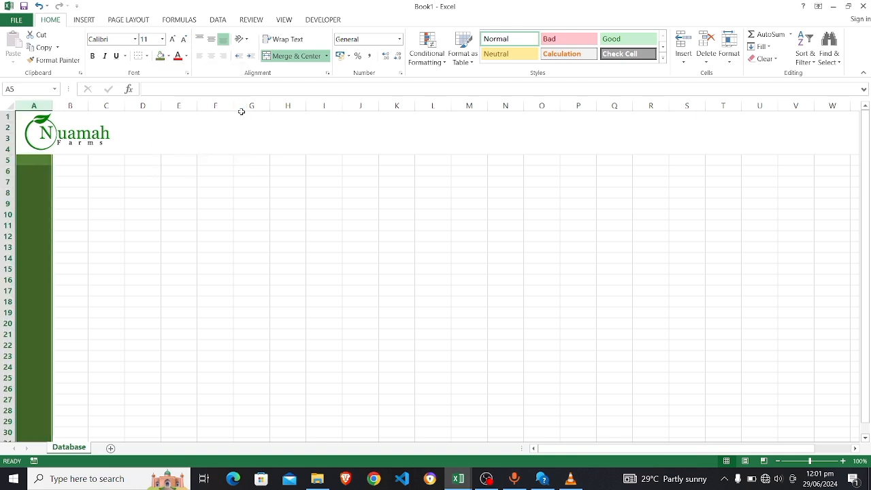
Make row 5 about 39 points tall and widen column B
{"action": "left_click", "coordinate": [67, 163]}
{"action": "key", "text": "ctrl+z"}
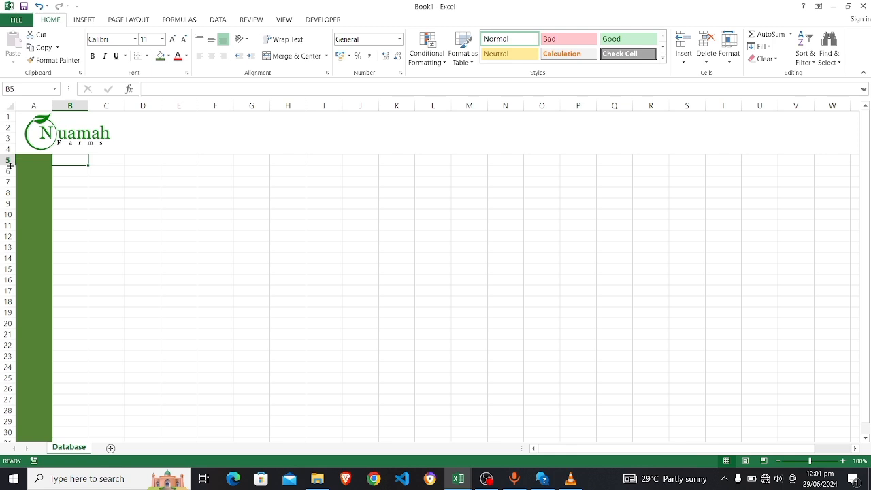
{"action": "left_click_drag", "start_coordinate": [10, 166], "coordinate": [10, 184]}
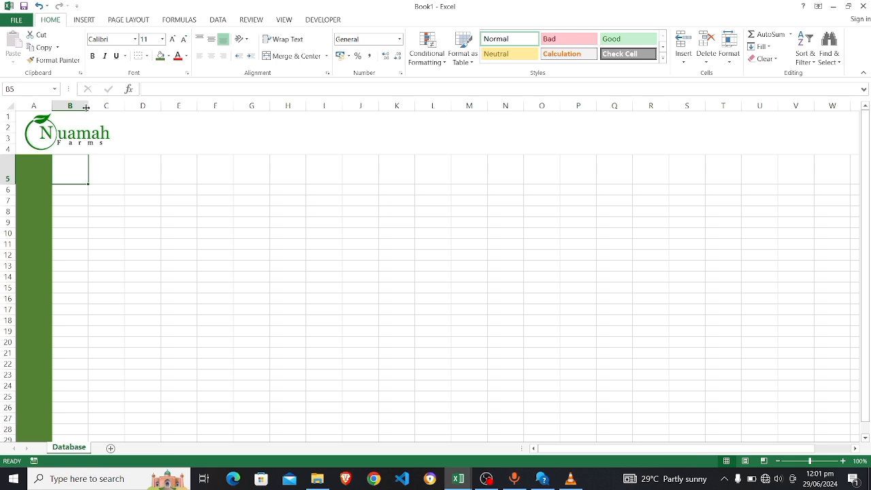
{"action": "left_click_drag", "start_coordinate": [89, 107], "coordinate": [523, 109]}
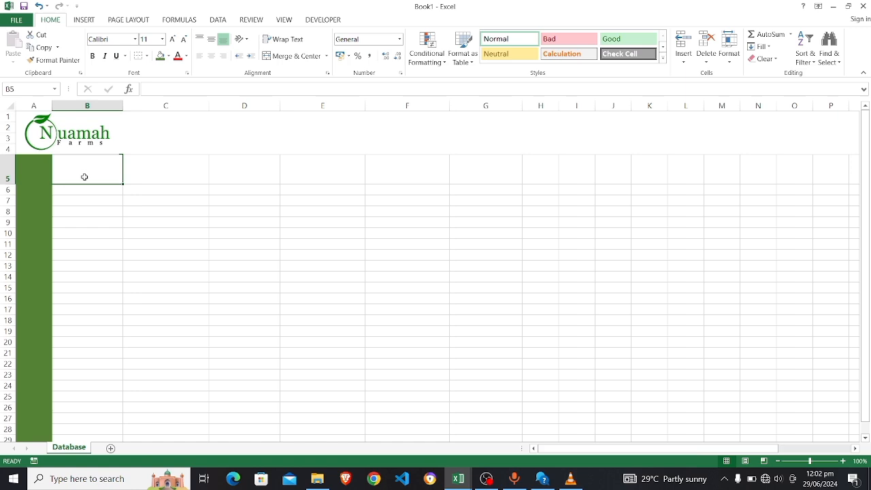
Enter headings No., Date, Product and Quantity across row 5
{"action": "type", "text": "No."}
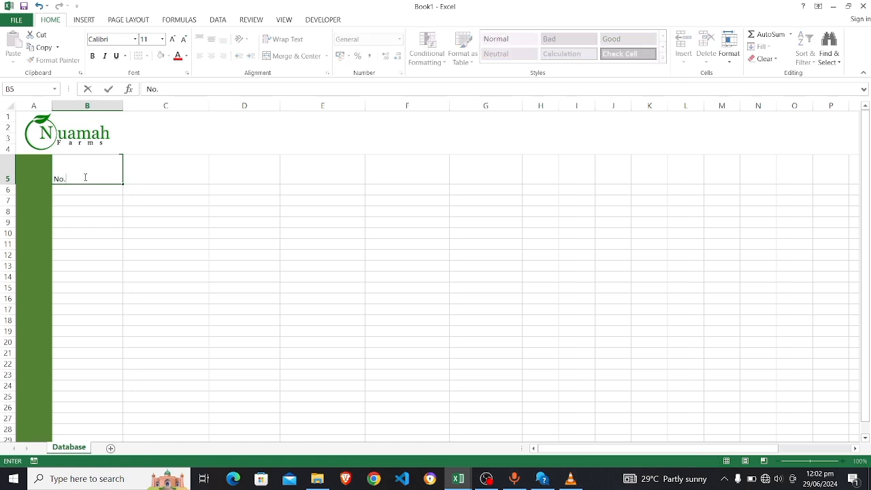
{"action": "left_click", "coordinate": [152, 171]}
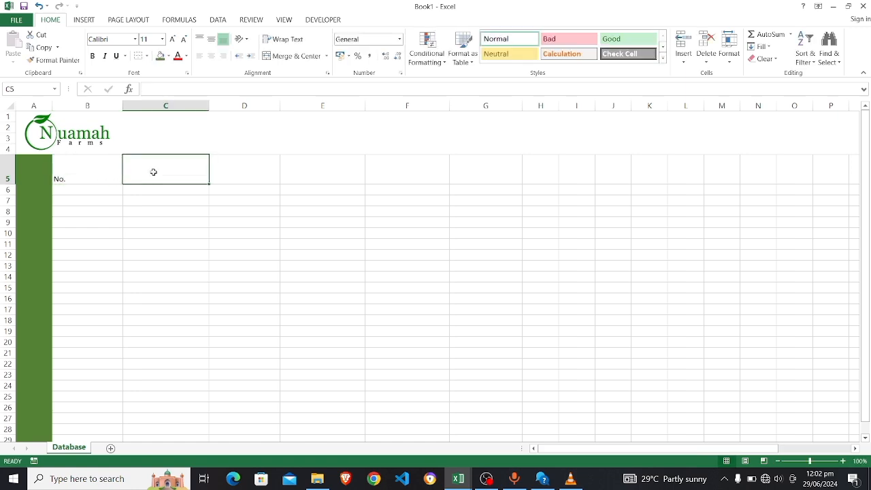
{"action": "key", "text": "alt+Tab"}
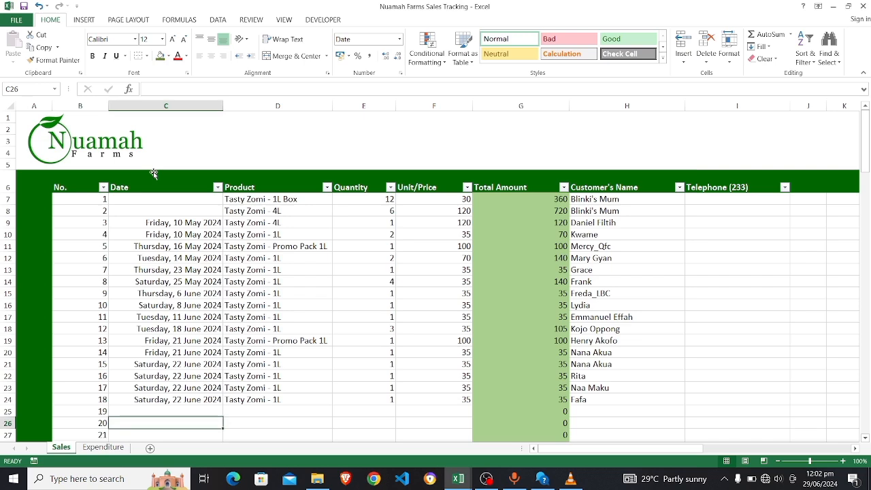
{"action": "key", "text": "alt+Tab"}
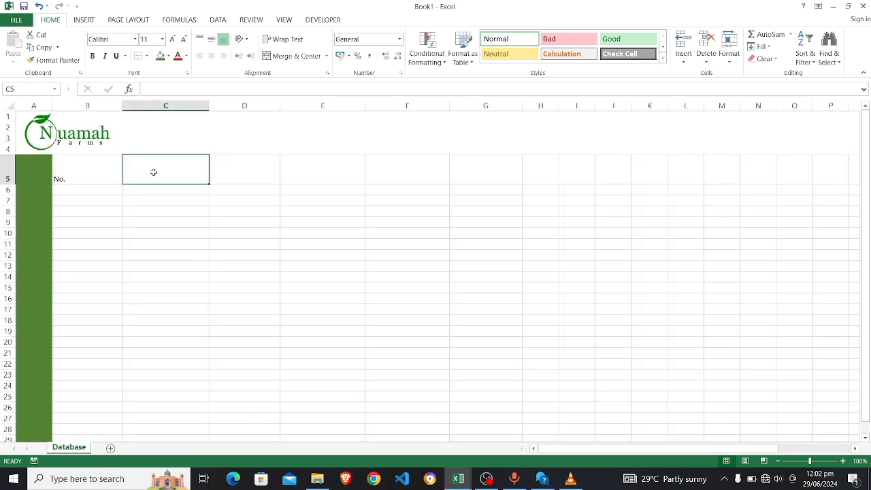
{"action": "type", "text": "Date"}
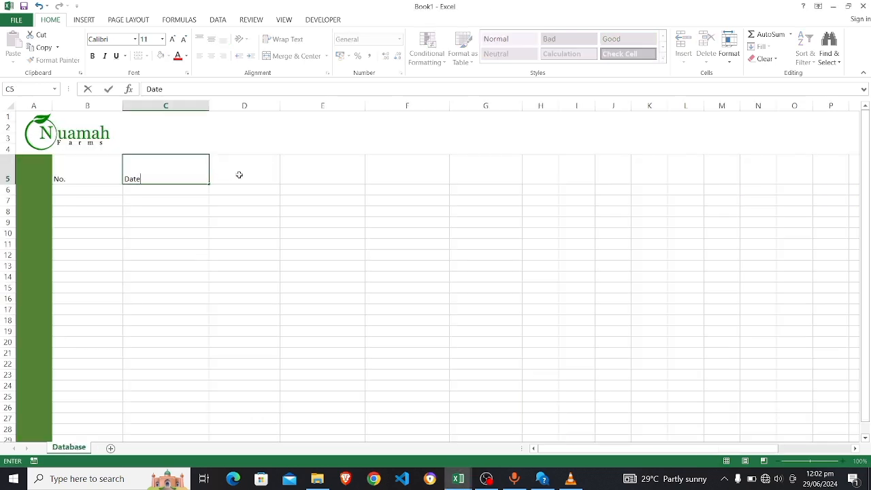
{"action": "left_click", "coordinate": [239, 175]}
{"action": "type", "text": "Product"}
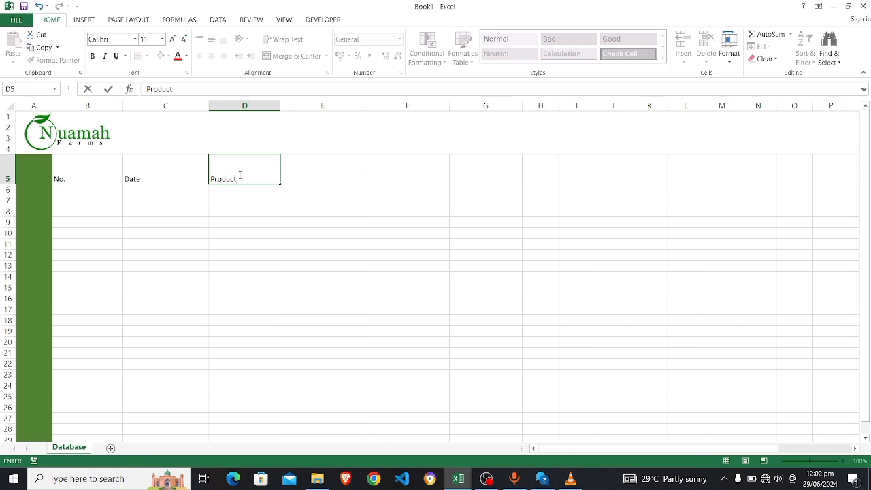
{"action": "key", "text": "Tab"}
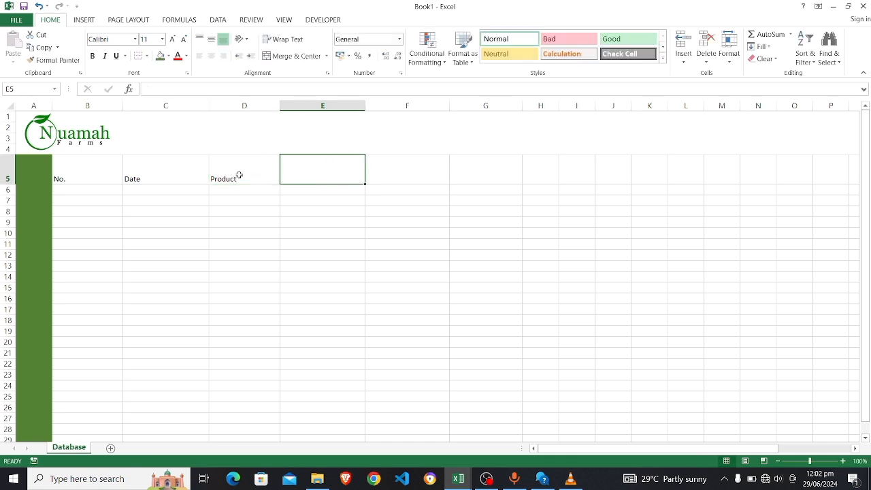
{"action": "type", "text": "Quantity"}
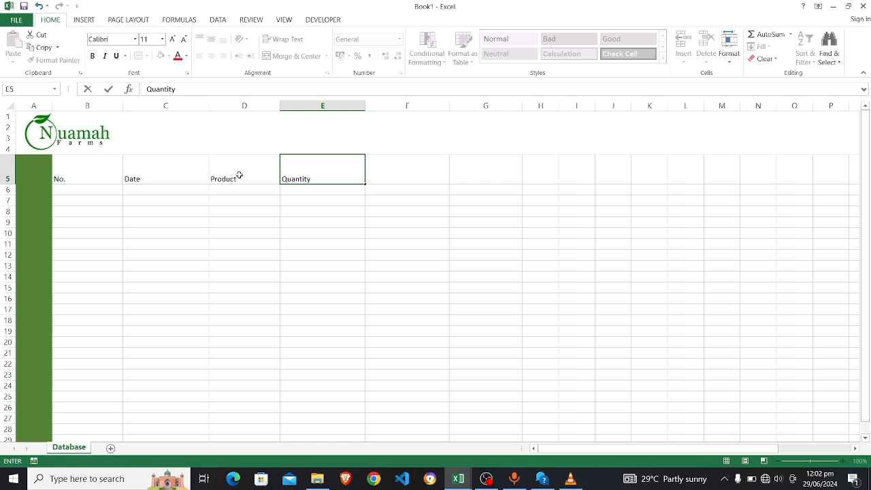
Add the Unit/Price and Amount headings, checking the sales tracking workbook for reference
{"action": "key", "text": "alt+Tab"}
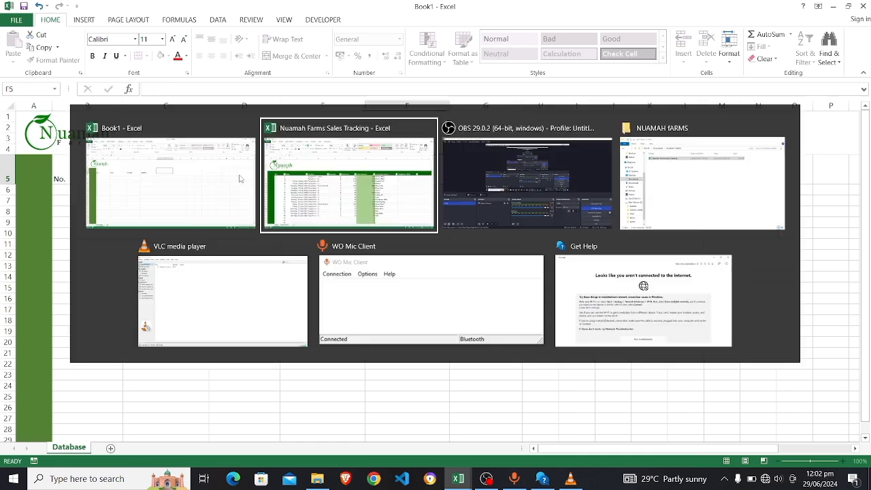
{"action": "key", "text": "alt+Tab"}
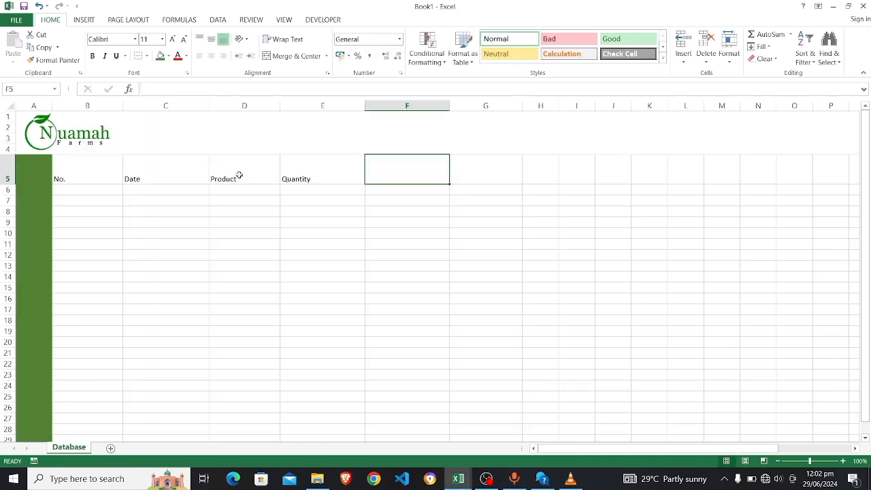
{"action": "type", "text": "Unit"}
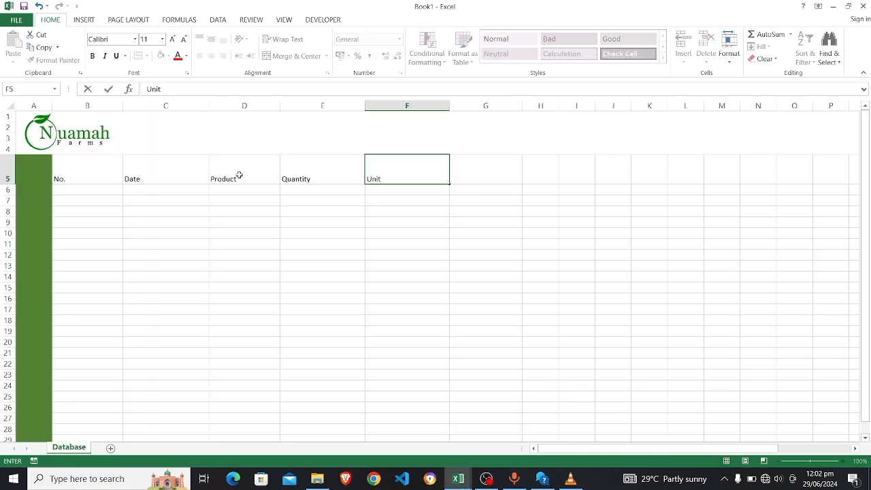
{"action": "type", "text": "/Price"}
{"action": "key", "text": "Tab"}
{"action": "key", "text": "alt+Tab"}
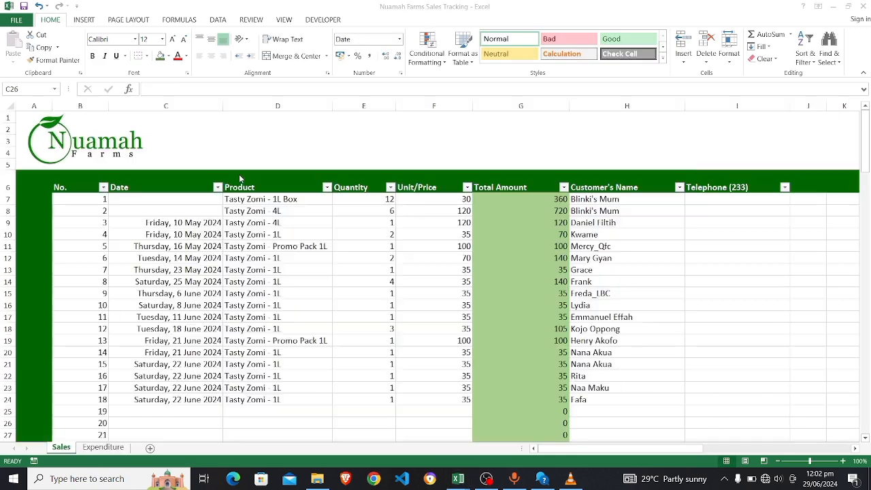
{"action": "key", "text": "alt+Tab"}
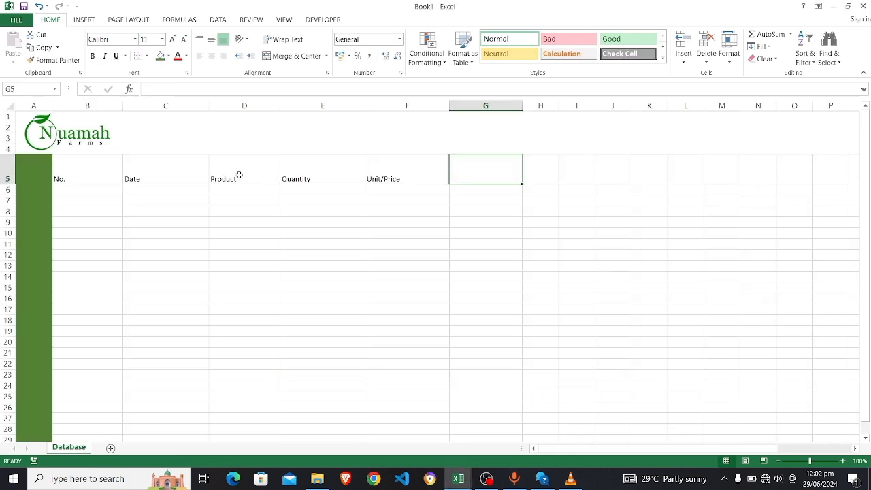
{"action": "type", "text": "Amount"}
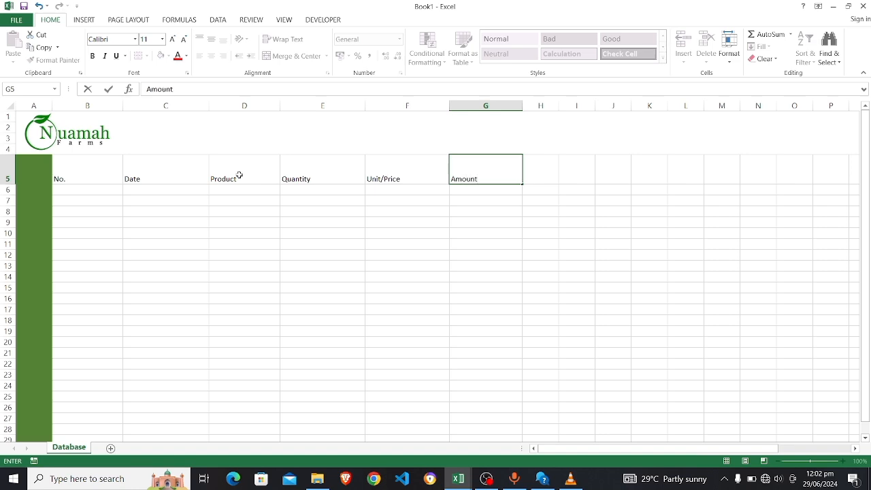
{"action": "key", "text": "Tab"}
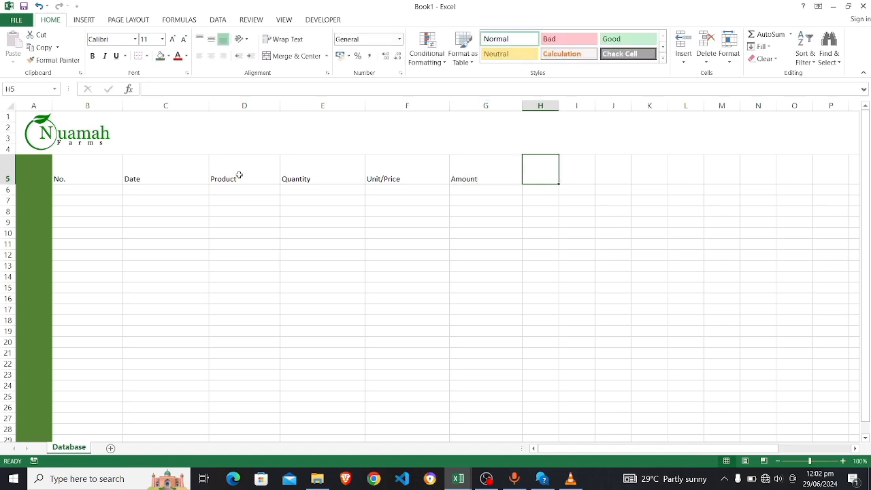
{"action": "key", "text": "alt+Tab"}
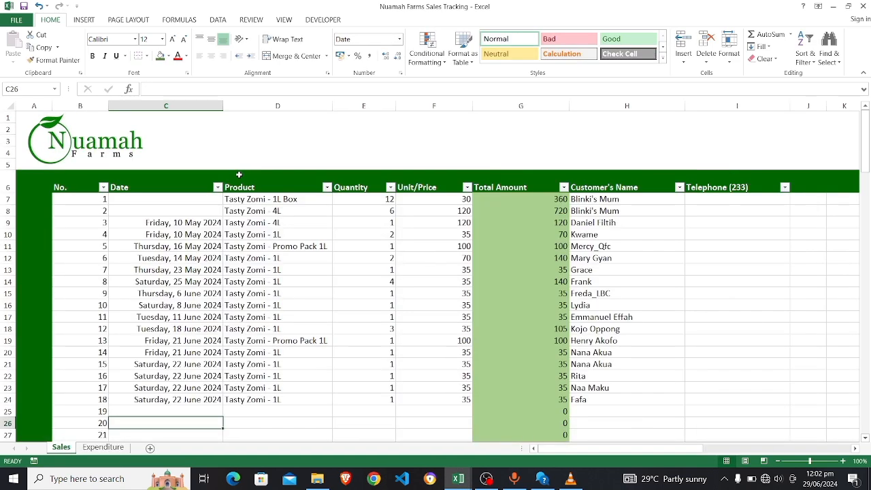
{"action": "key", "text": "alt+Tab"}
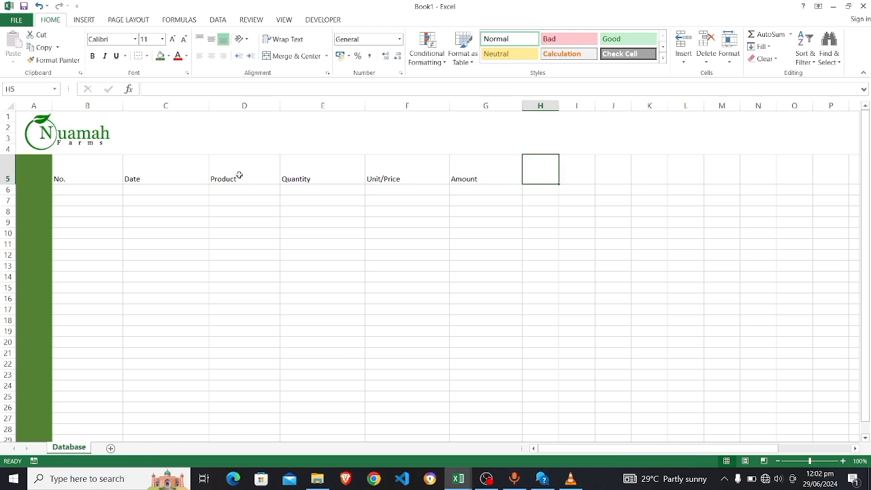
Add Customer's Name and Telephone(+233) headings, widening column H to fit
{"action": "type", "text": "Cust"}
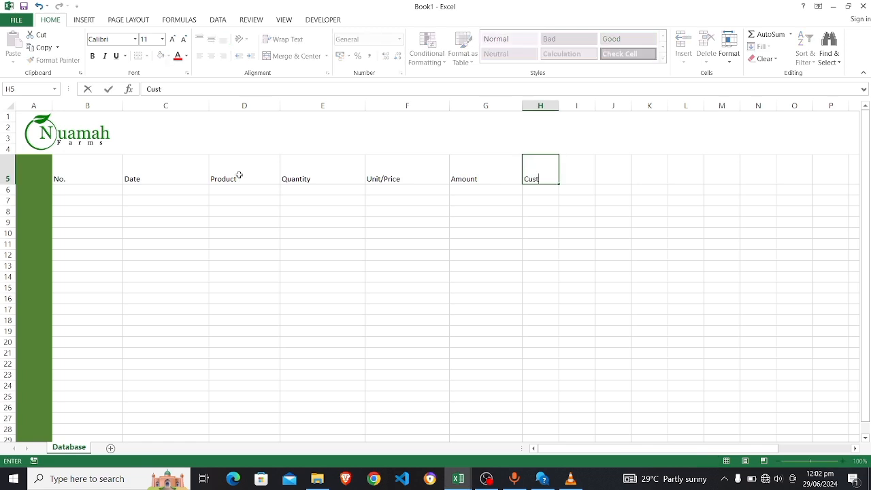
{"action": "type", "text": "omer's Name"}
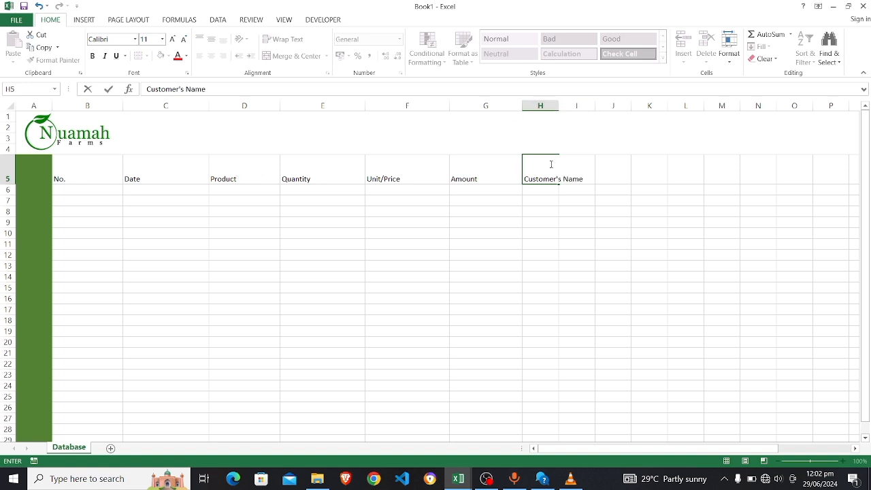
{"action": "left_click", "coordinate": [552, 208]}
{"action": "left_click", "coordinate": [552, 178]}
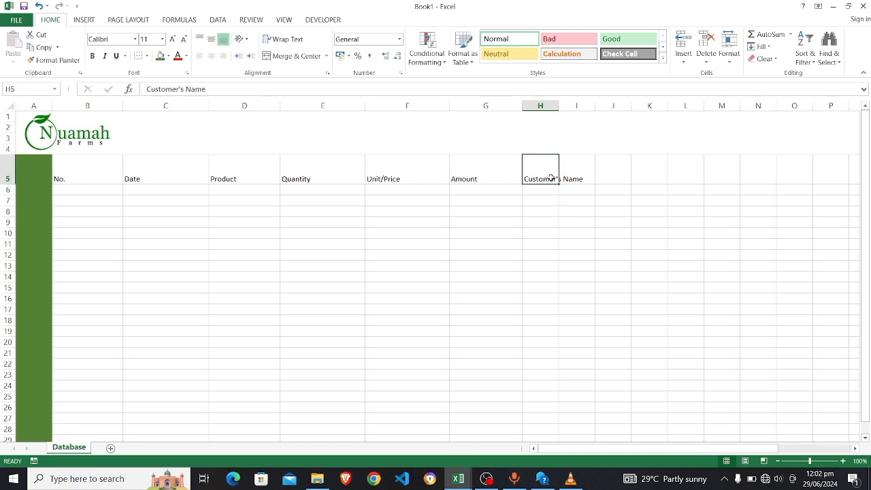
{"action": "left_click_drag", "start_coordinate": [559, 105], "coordinate": [681, 106]}
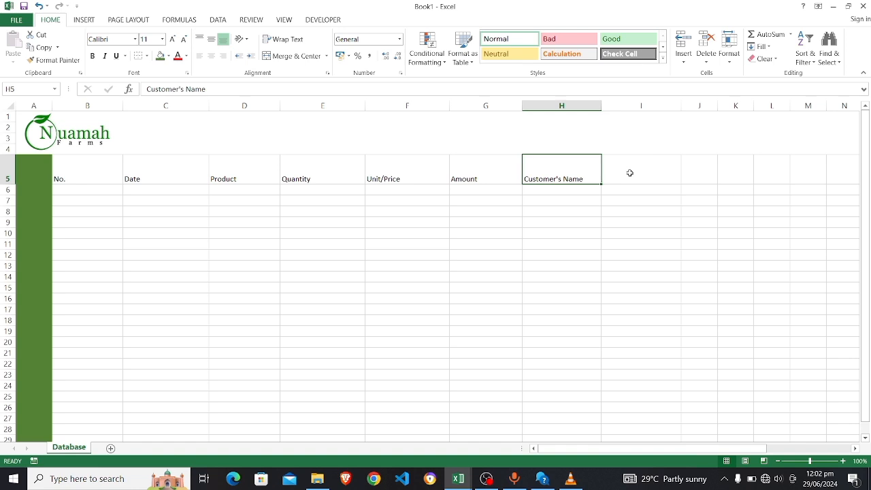
{"action": "left_click", "coordinate": [631, 173]}
{"action": "type", "text": "Tele"}
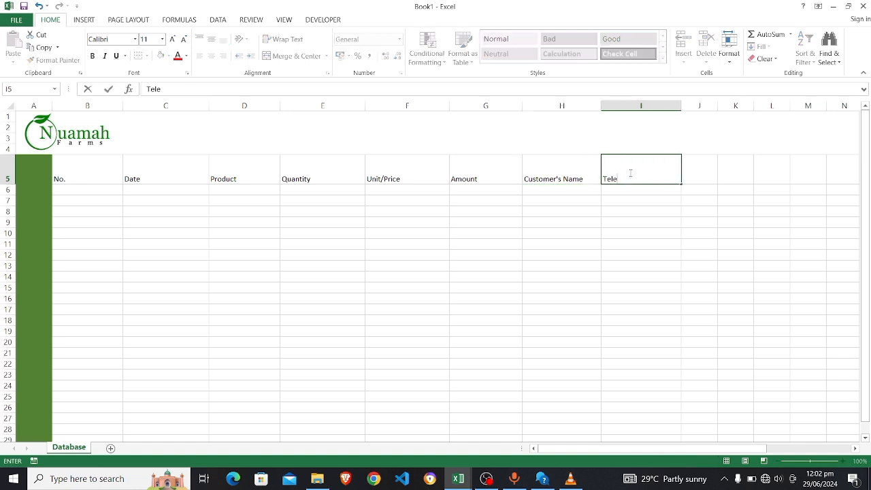
{"action": "type", "text": "phone(+233"}
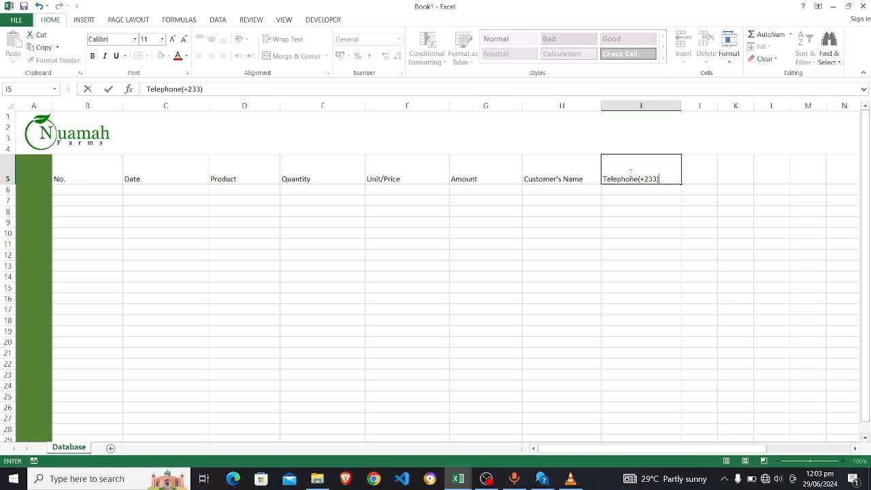
{"action": "type", "text": ")"}
{"action": "left_click", "coordinate": [624, 190]}
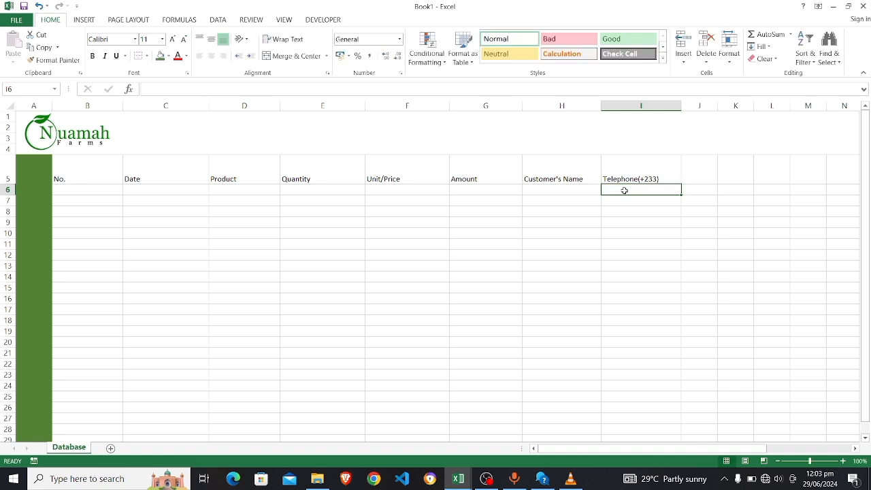
{"action": "left_click", "coordinate": [64, 175]}
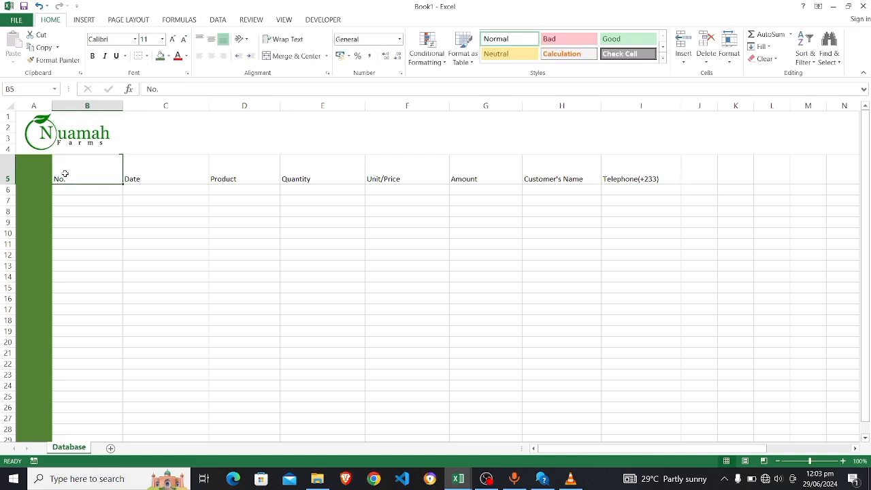
Make the B5:I5 headings bold
{"action": "left_click_drag", "start_coordinate": [65, 174], "coordinate": [670, 172]}
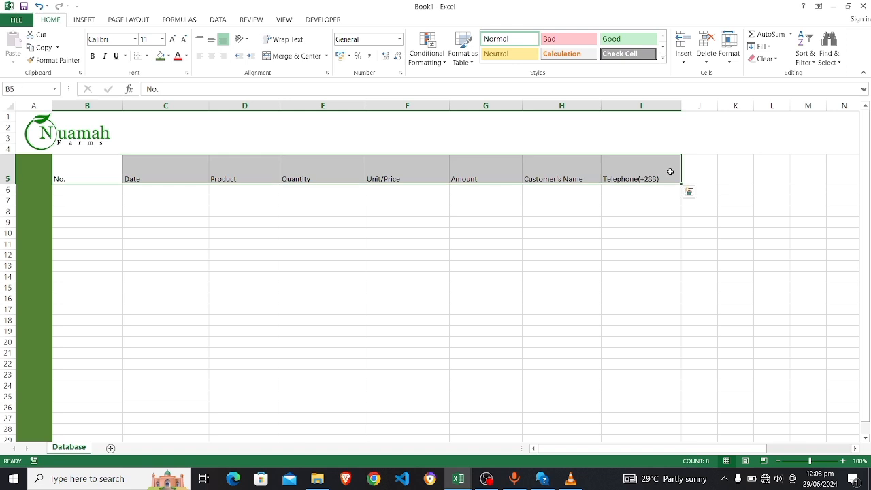
{"action": "key", "text": "ctrl+b"}
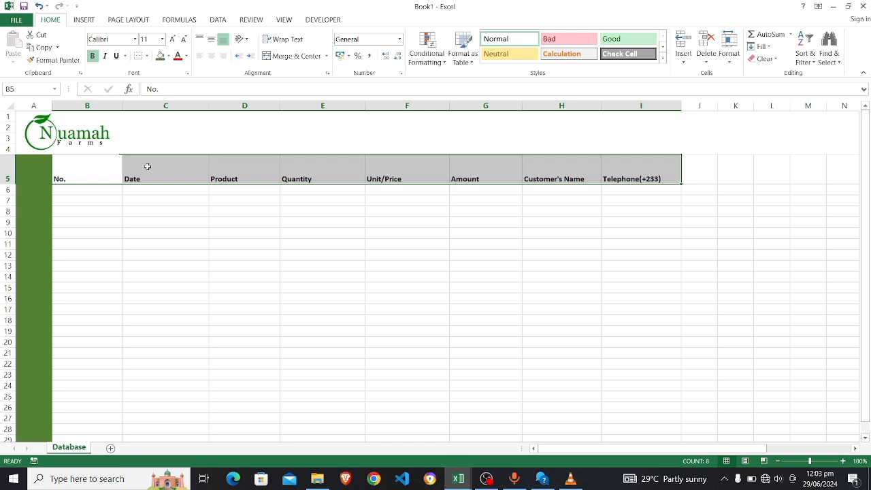
{"action": "left_click", "coordinate": [9, 172]}
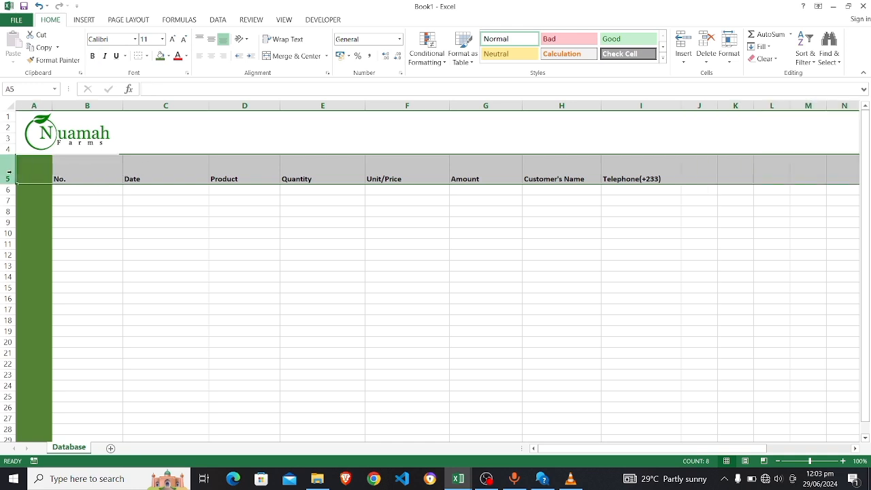
Give row 5 a dark green fill with white font colour
{"action": "left_click", "coordinate": [83, 20]}
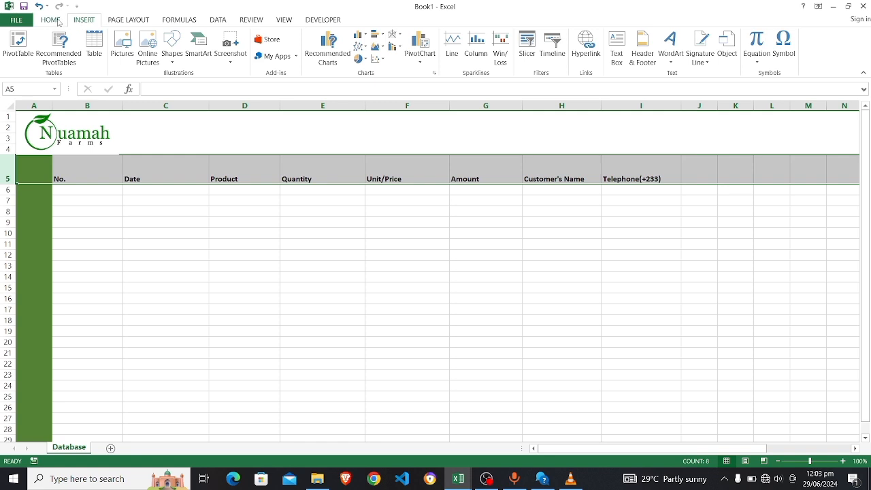
{"action": "left_click", "coordinate": [60, 22]}
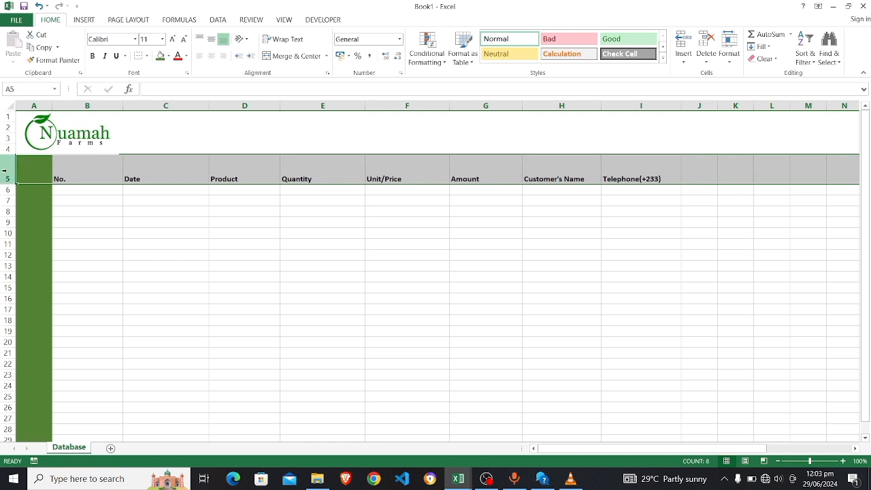
{"action": "left_click", "coordinate": [160, 55]}
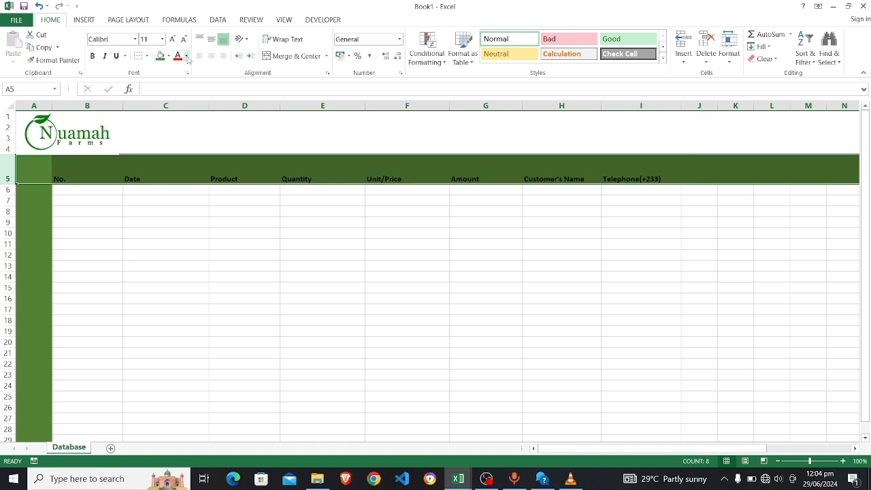
{"action": "left_click", "coordinate": [187, 56]}
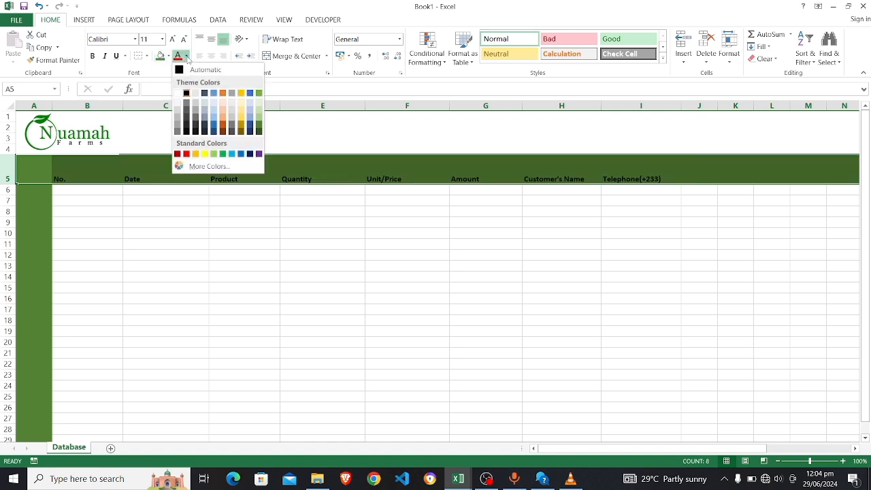
{"action": "left_click", "coordinate": [177, 92]}
{"action": "left_click", "coordinate": [95, 194]}
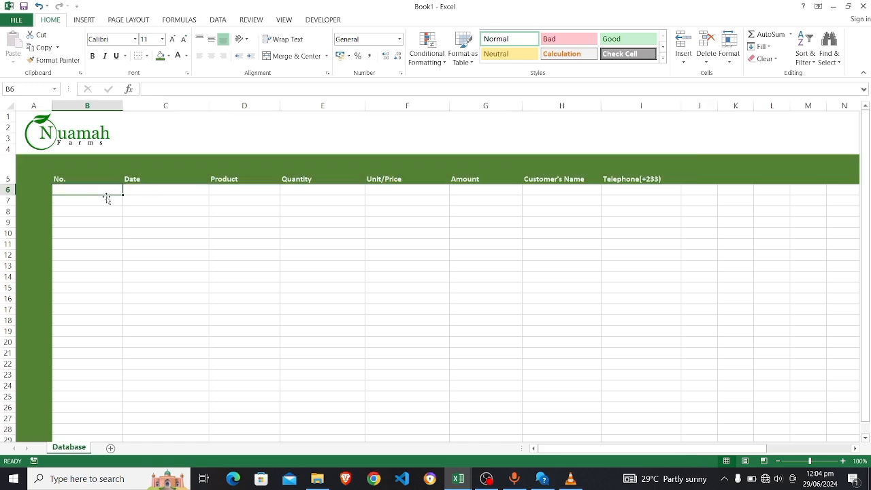
Check the sales tracking workbook for reference and select cell B6 under No
{"action": "key", "text": "alt+Tab"}
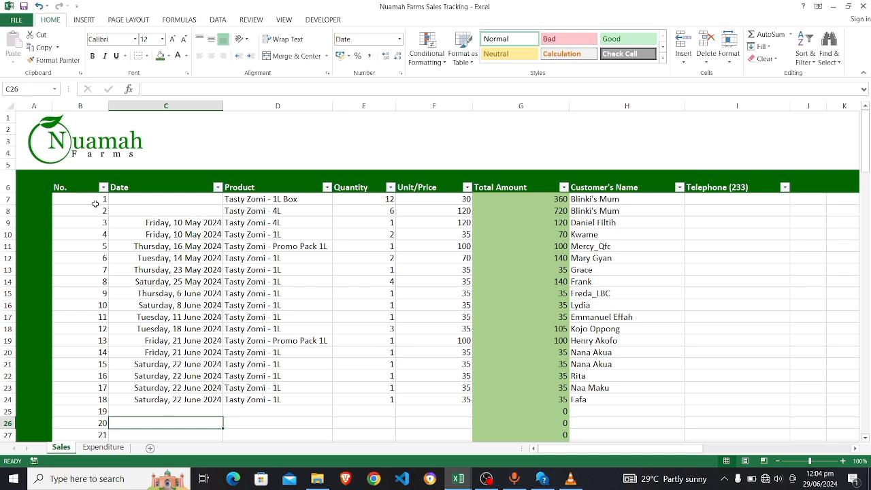
{"action": "scroll", "coordinate": [95, 200], "scroll_direction": "down", "scroll_amount": 3}
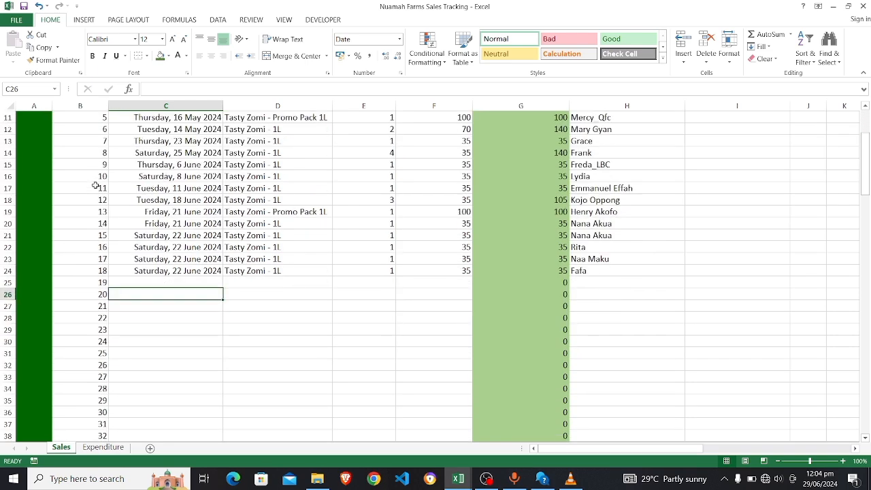
{"action": "scroll", "coordinate": [95, 187], "scroll_direction": "up", "scroll_amount": 3}
{"action": "scroll", "coordinate": [96, 186], "scroll_direction": "up", "scroll_amount": 1}
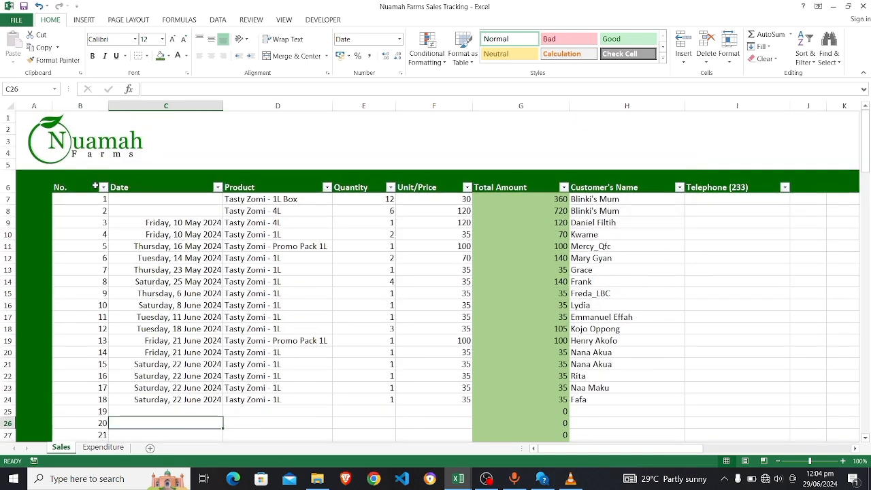
{"action": "key", "text": "alt+Tab"}
{"action": "left_click", "coordinate": [8, 179]}
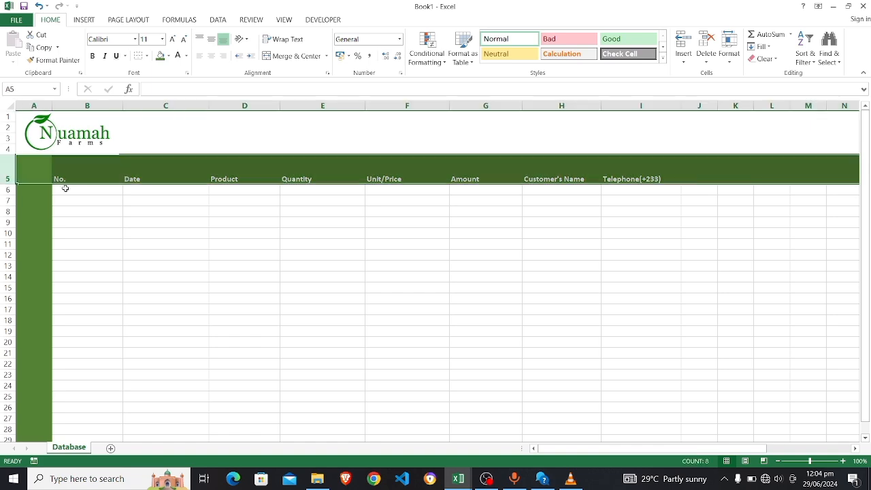
{"action": "left_click", "coordinate": [70, 192]}
Enter 1 and 2 in B6:B7 and fill the series down to B28
{"action": "key", "text": "alt+Tab"}
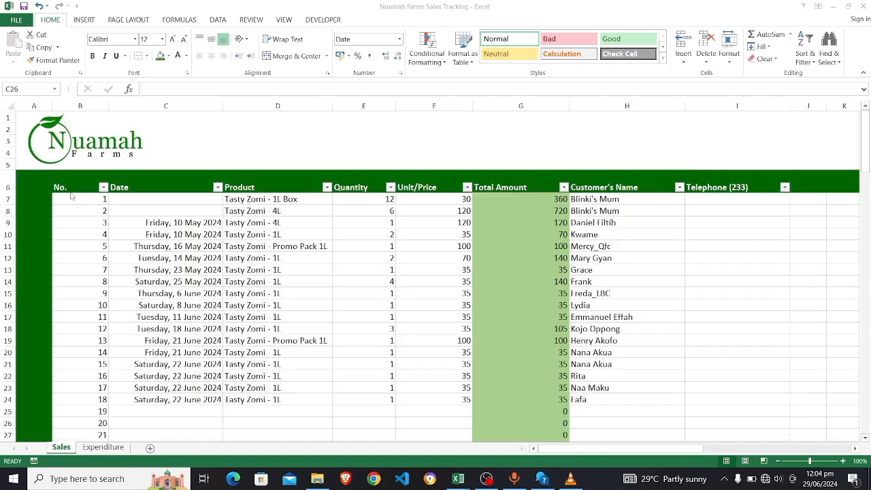
{"action": "key", "text": "alt+Tab"}
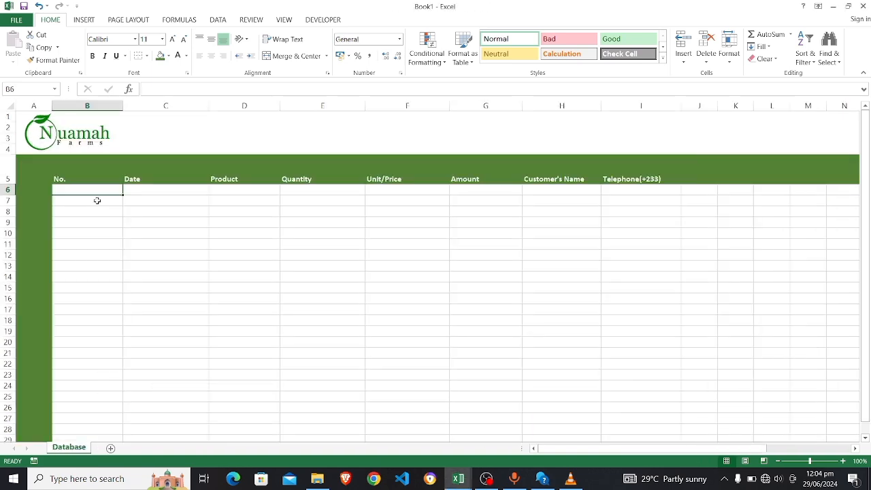
{"action": "type", "text": "1"}
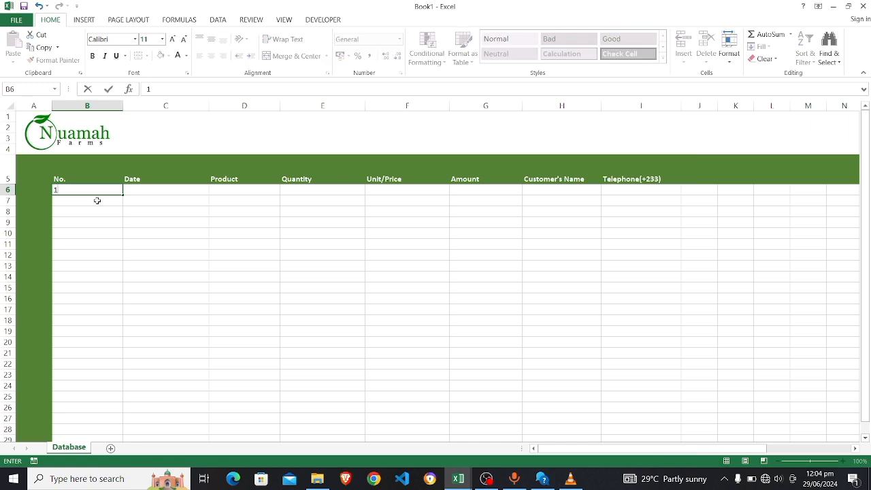
{"action": "key", "text": "Return"}
{"action": "type", "text": "2"}
{"action": "key", "text": "Return"}
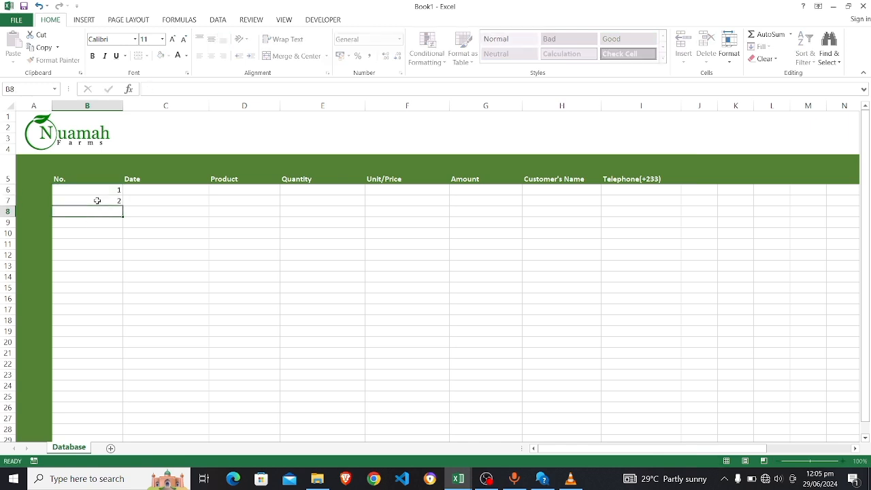
{"action": "left_click_drag", "start_coordinate": [112, 190], "coordinate": [122, 435]}
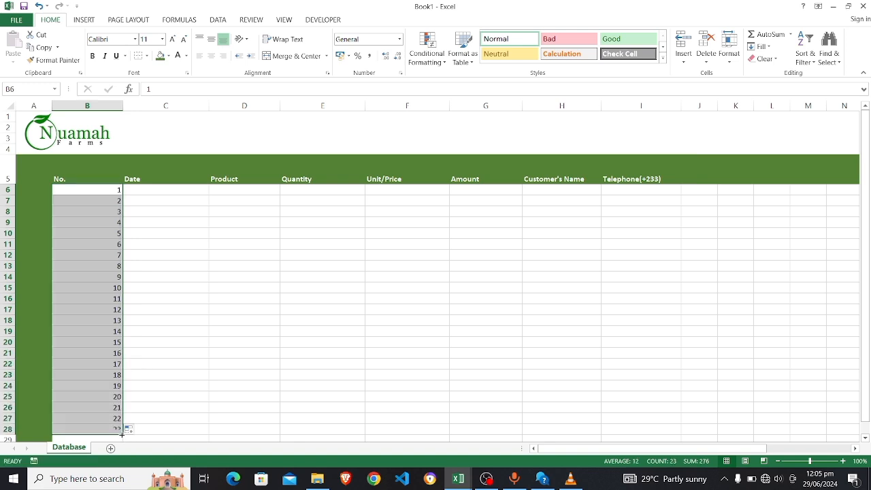
{"action": "left_click", "coordinate": [147, 193]}
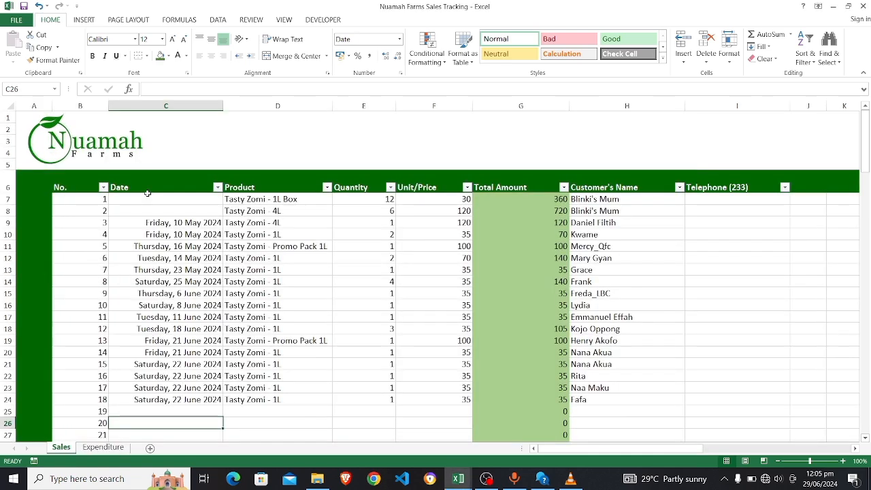
{"action": "key", "text": "alt+Tab"}
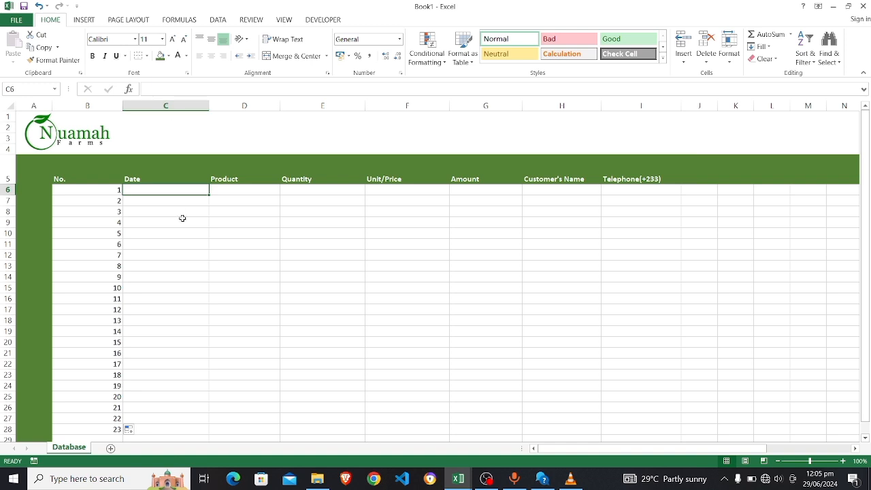
Apply the Long Date number format to the Date column starting at C6
{"action": "left_click", "coordinate": [400, 40]}
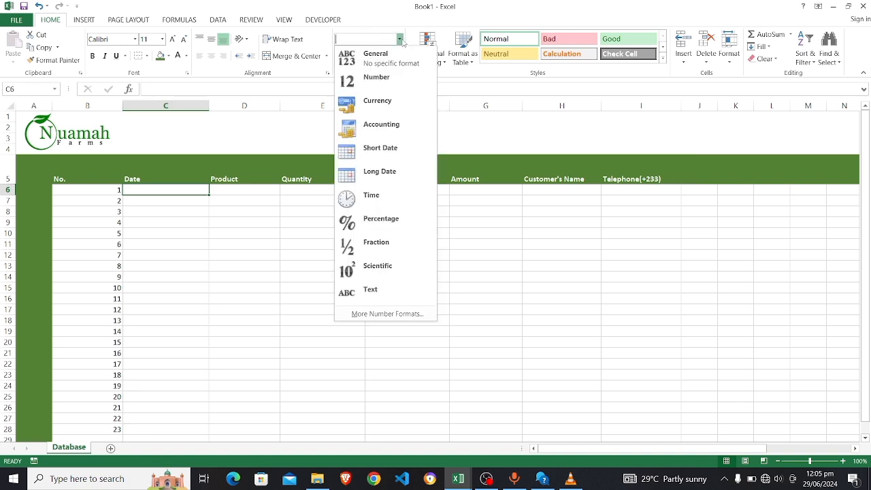
{"action": "left_click", "coordinate": [379, 174]}
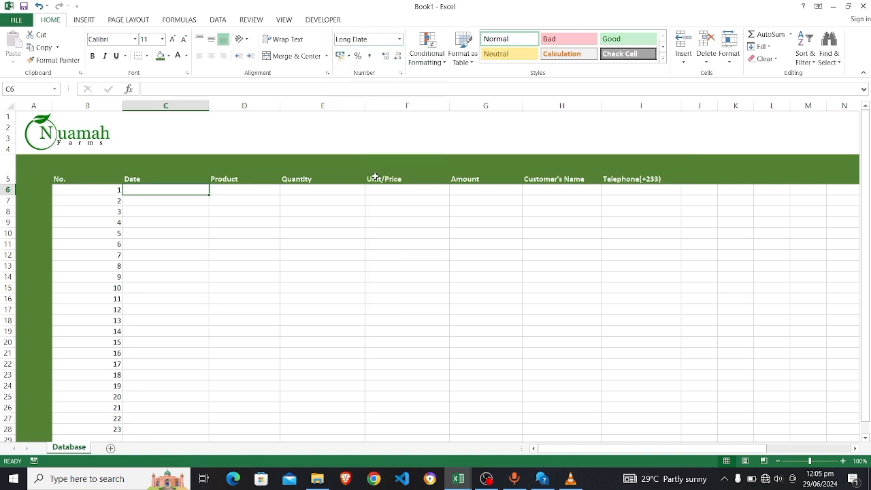
{"action": "left_click", "coordinate": [167, 200]}
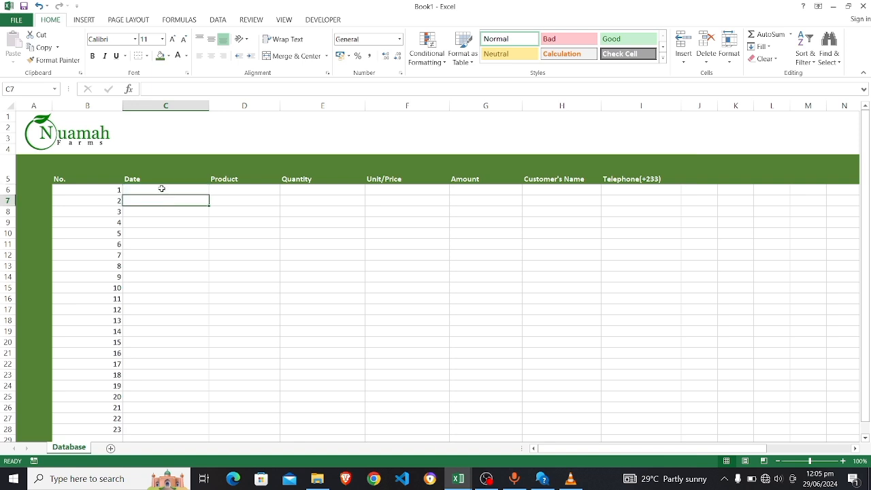
{"action": "left_click", "coordinate": [162, 189]}
{"action": "left_click_drag", "start_coordinate": [162, 189], "coordinate": [166, 347]}
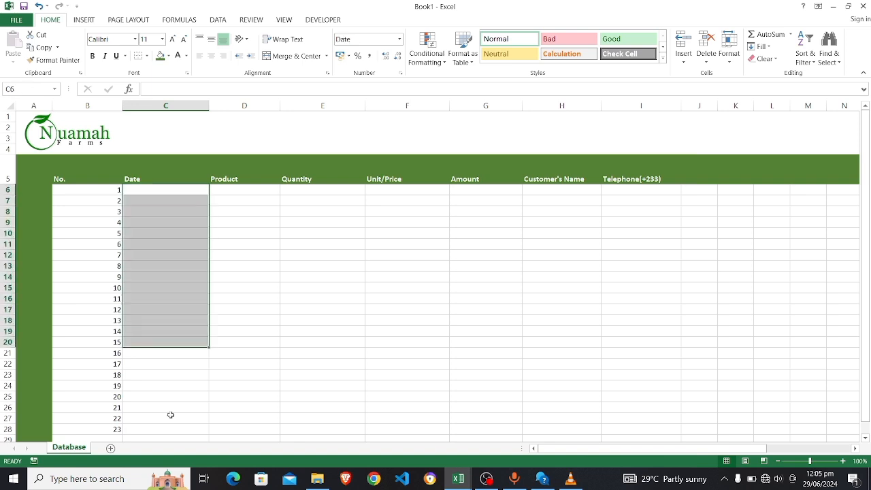
{"action": "left_click_drag", "start_coordinate": [172, 427], "coordinate": [172, 428]}
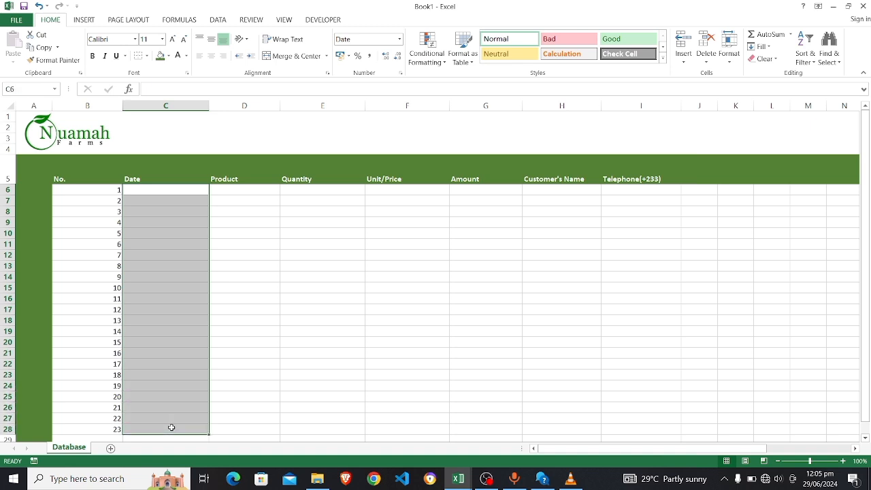
{"action": "left_click", "coordinate": [171, 428]}
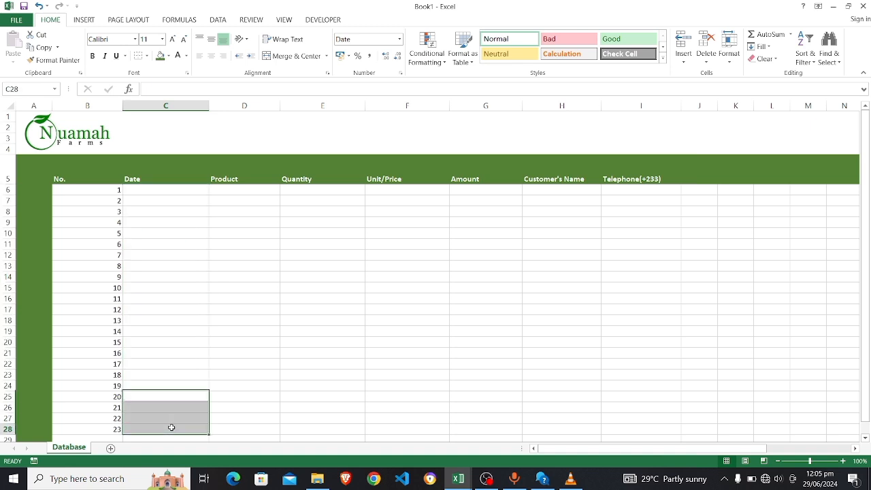
{"action": "left_click", "coordinate": [153, 202]}
Enter 29/06/2024 in C6 so it shows Saturday, 29 June 2024
{"action": "left_click", "coordinate": [151, 189]}
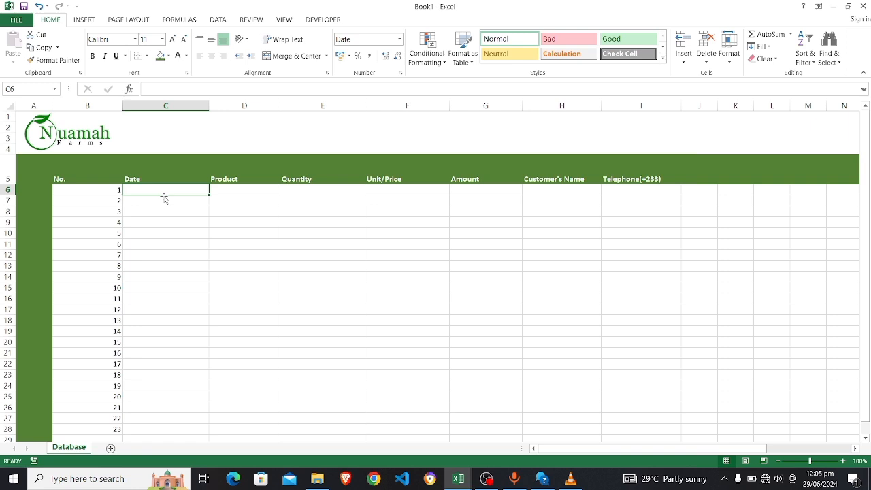
{"action": "type", "text": "06"}
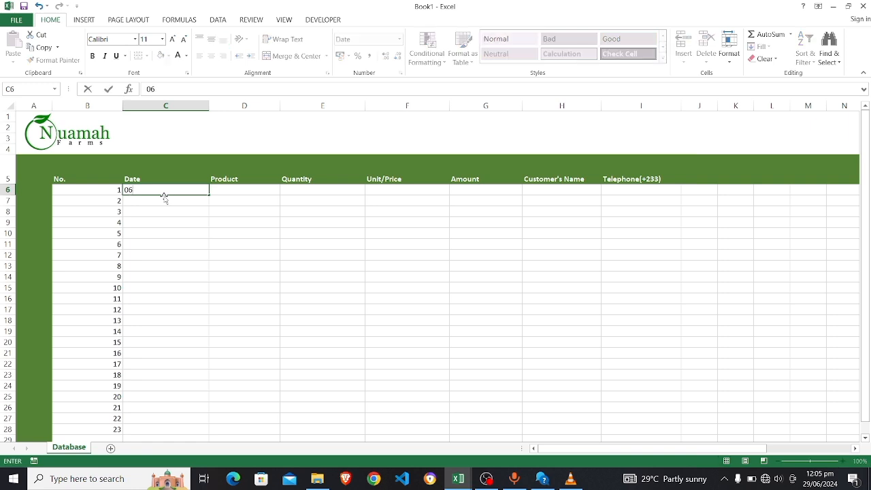
{"action": "type", "text": "/29/2024"}
{"action": "key", "text": "Return"}
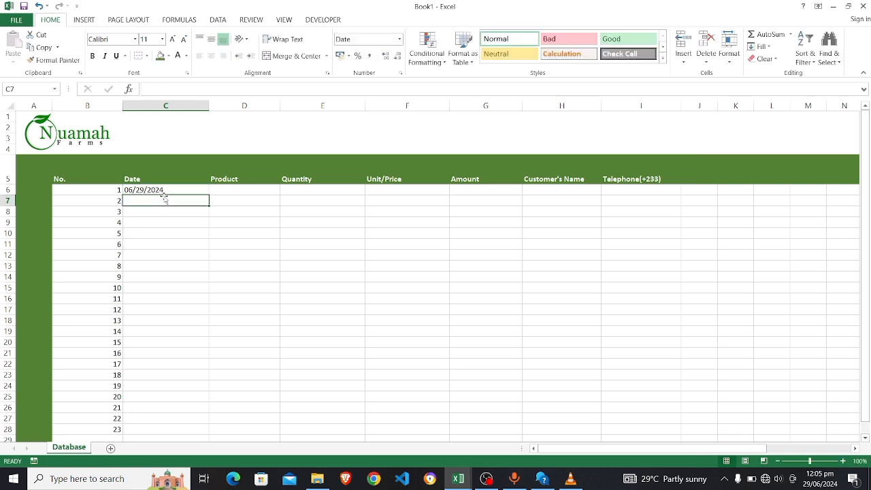
{"action": "left_click", "coordinate": [157, 191]}
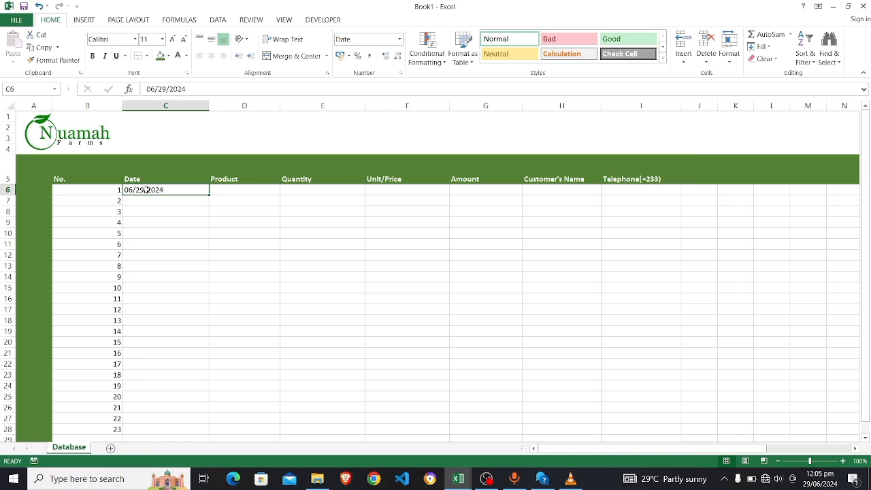
{"action": "double_click", "coordinate": [146, 191]}
{"action": "key", "text": "BackSpace"}
{"action": "key", "text": "BackSpace"}
{"action": "key", "text": "BackSpace"}
{"action": "key", "text": "BackSpace"}
{"action": "key", "text": "BackSpace"}
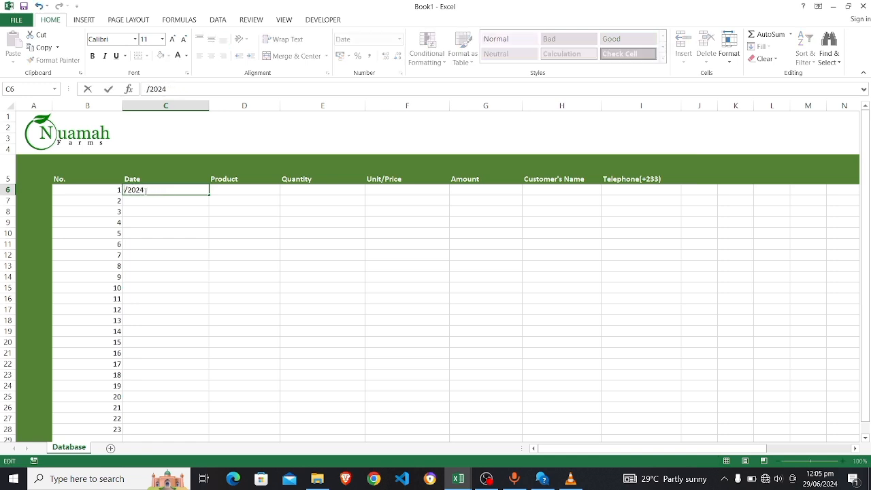
{"action": "type", "text": "29/06"}
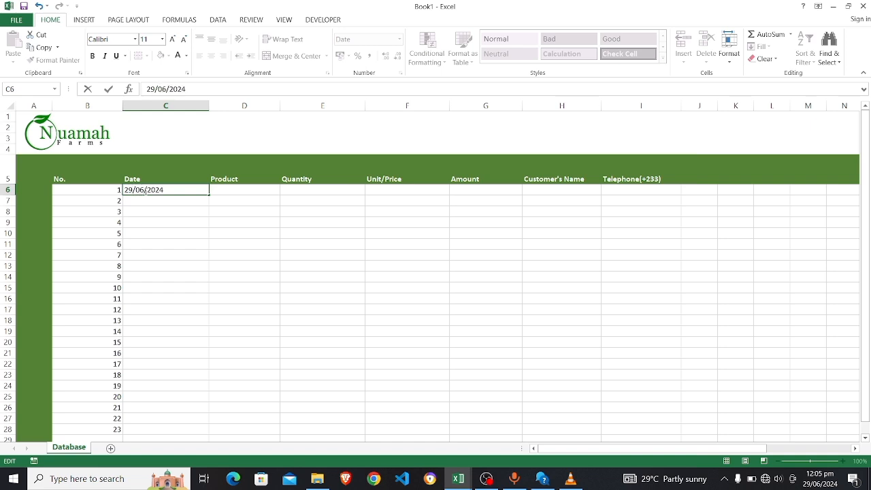
{"action": "key", "text": "Return"}
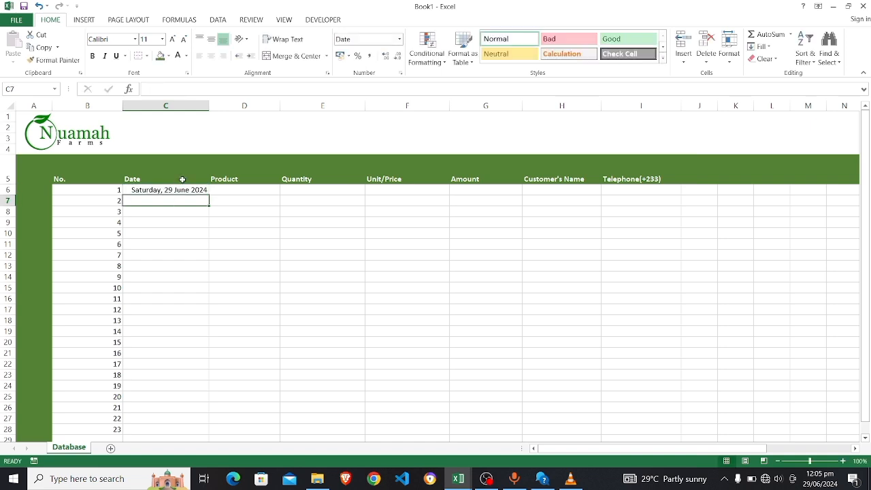
Widen the Date and Product columns and add a new blank sheet, Sheet4
{"action": "left_click_drag", "start_coordinate": [207, 107], "coordinate": [229, 110]}
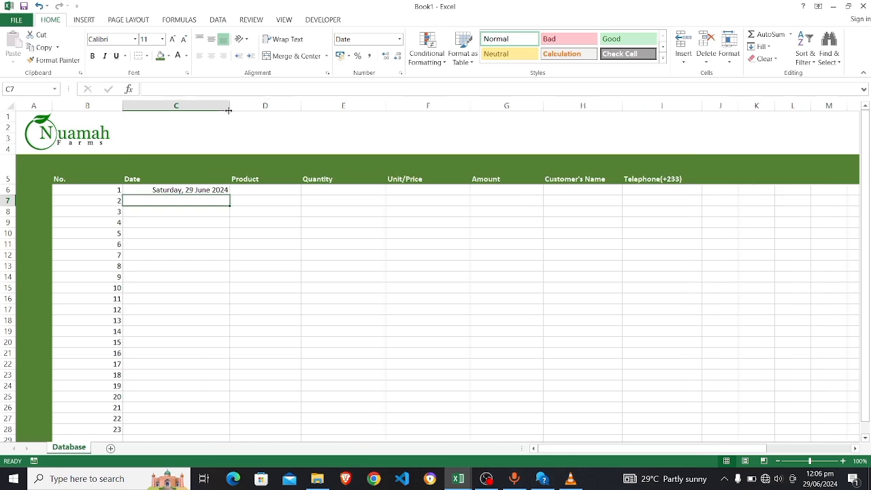
{"action": "key", "text": "alt+Tab"}
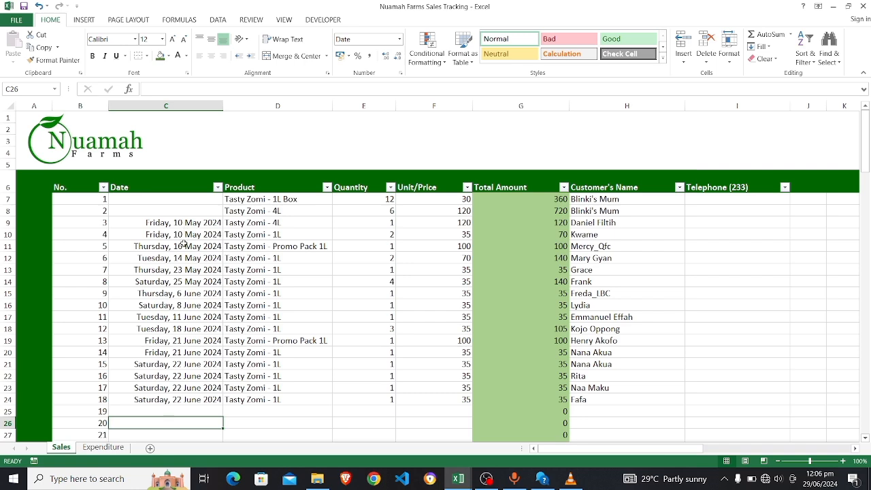
{"action": "key", "text": "alt+Tab"}
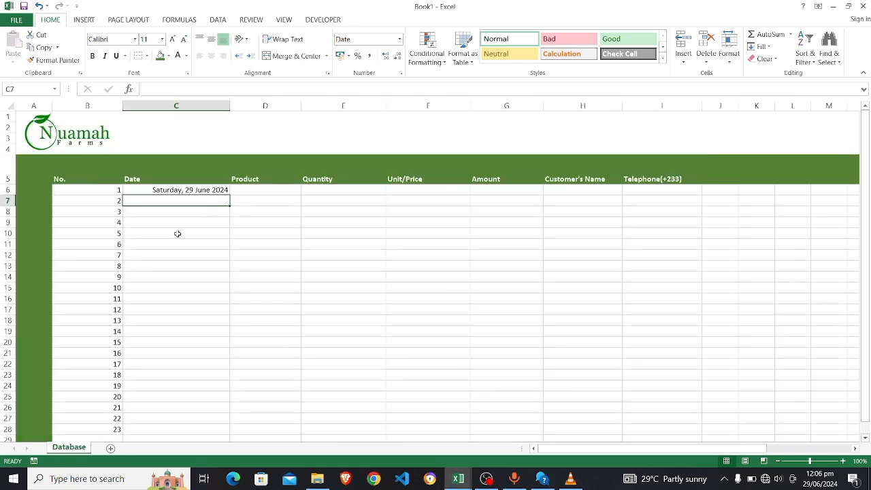
{"action": "left_click", "coordinate": [270, 190]}
{"action": "key", "text": "alt+Tab"}
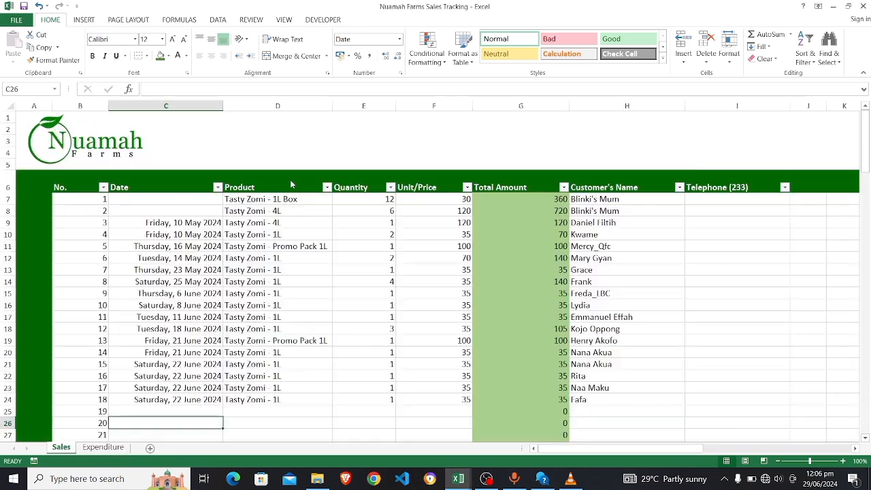
{"action": "key", "text": "alt+Tab"}
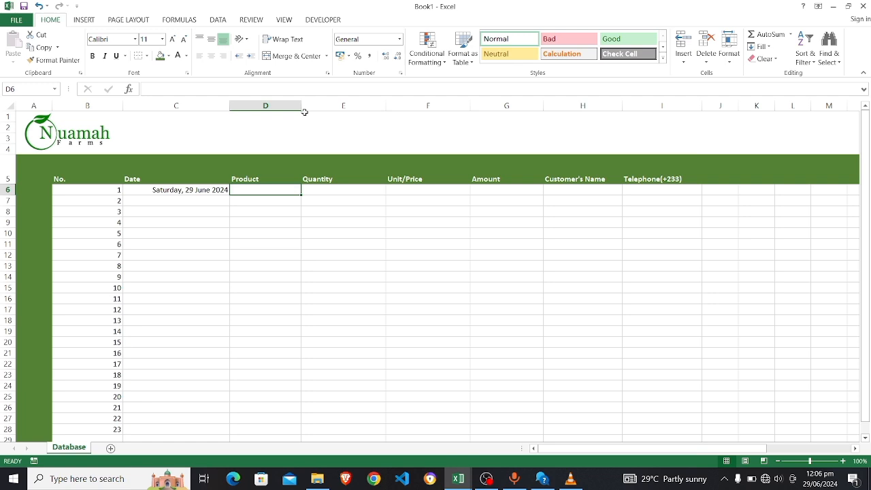
{"action": "left_click_drag", "start_coordinate": [301, 107], "coordinate": [311, 107]}
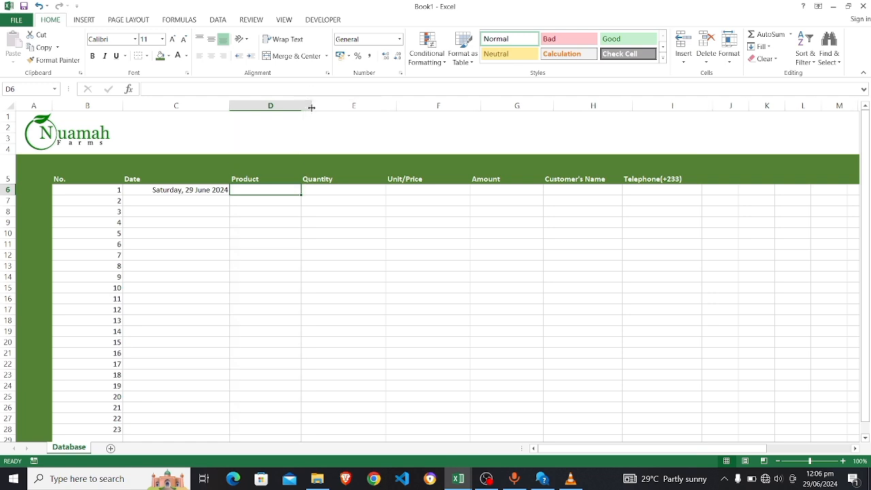
{"action": "left_click", "coordinate": [110, 448]}
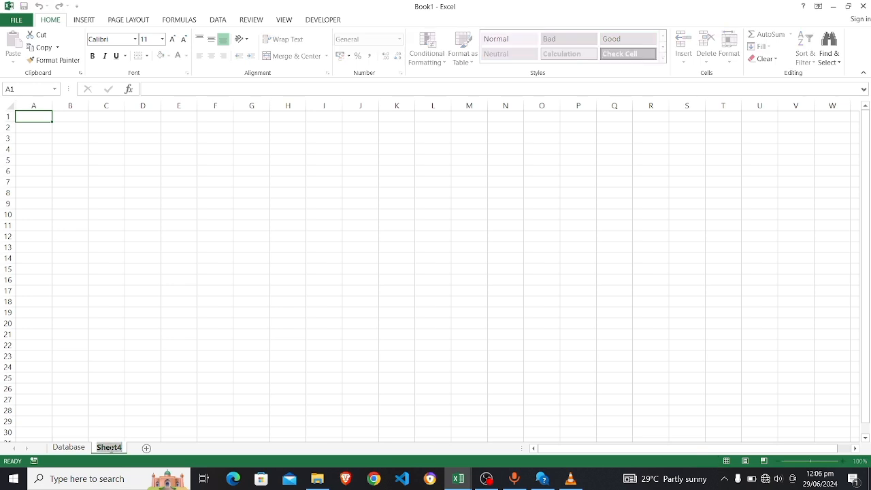
Name the new Sheet4 tab 'references'
{"action": "type", "text": "references"}
{"action": "key", "text": "Return"}
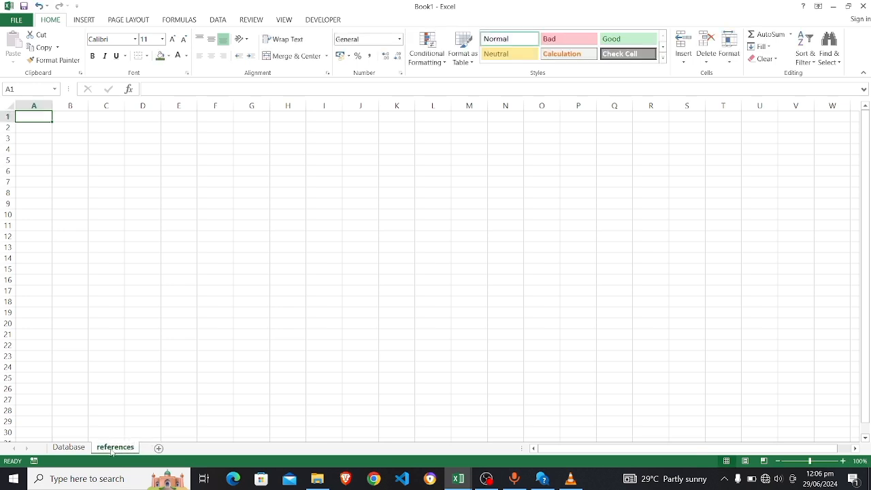
{"action": "key", "text": "alt+Tab"}
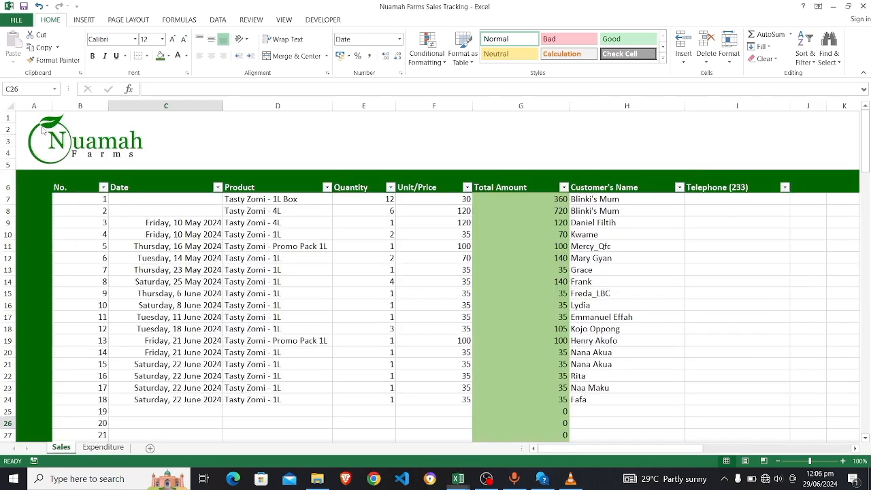
{"action": "key", "text": "alt+Tab"}
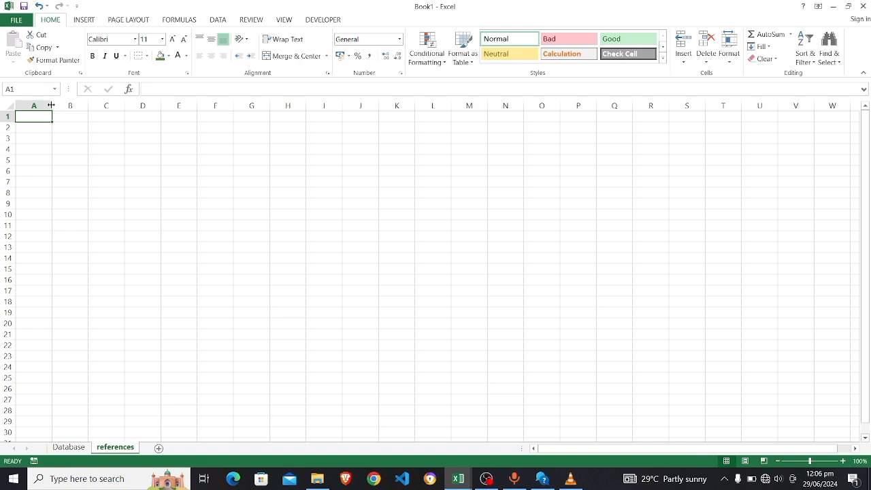
Widen column A and enter a bold 'Products' heading in A1
{"action": "left_click_drag", "start_coordinate": [52, 106], "coordinate": [86, 107]}
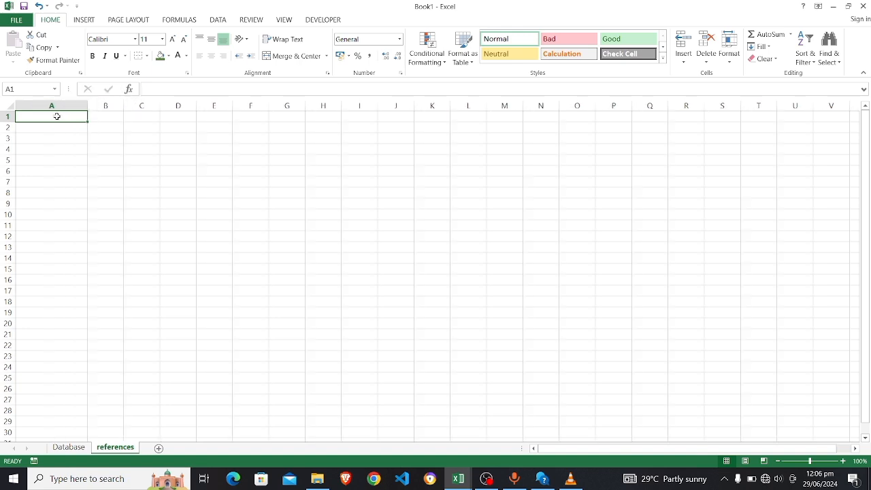
{"action": "type", "text": "Products"}
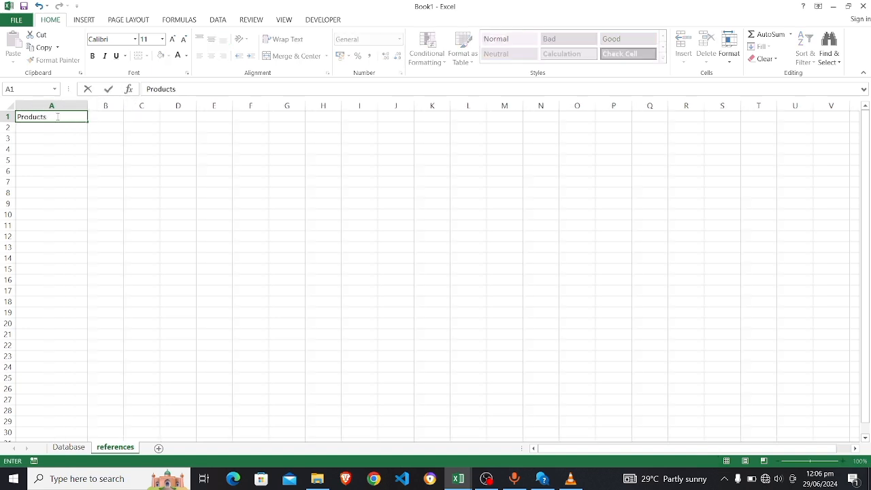
{"action": "key", "text": "ctrl+b"}
{"action": "key", "text": "ctrl+Return"}
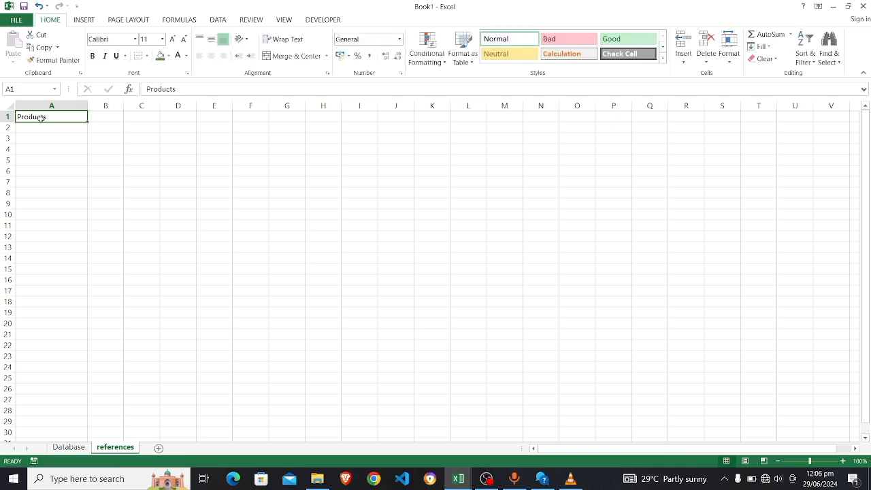
{"action": "key", "text": "ctrl+b"}
List Tasty zomi 1L, Tasty zomi 2L and Tasty Zomi 4L in cells A2:A4
{"action": "left_click", "coordinate": [60, 127]}
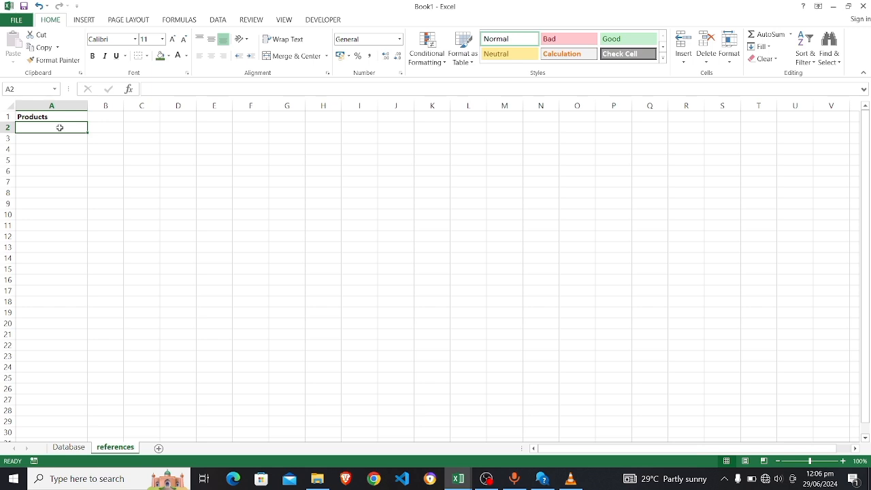
{"action": "type", "text": "Tasty"}
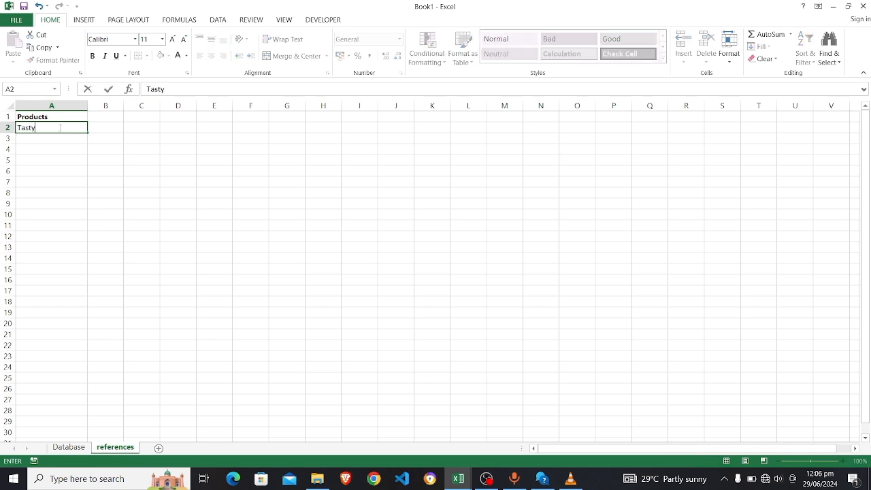
{"action": "type", "text": " zomi 1L"}
{"action": "key", "text": "Return"}
{"action": "type", "text": "Tasty"}
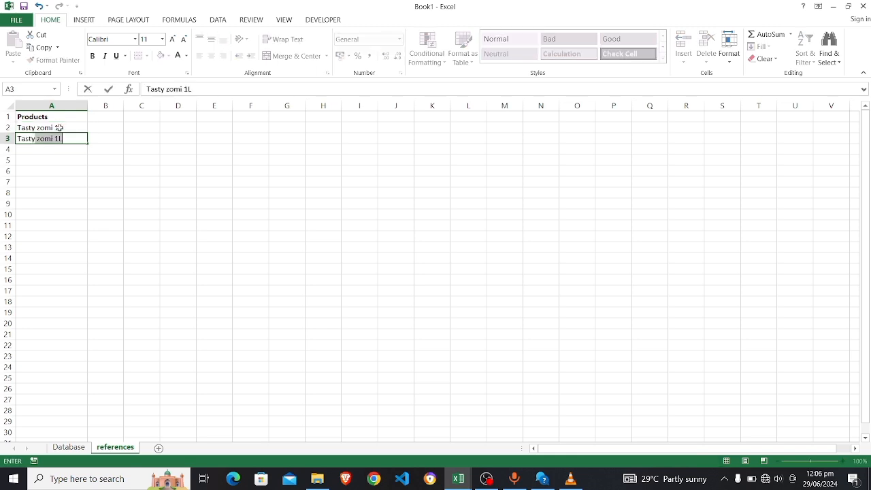
{"action": "type", "text": " zomi 2L"}
{"action": "key", "text": "Return"}
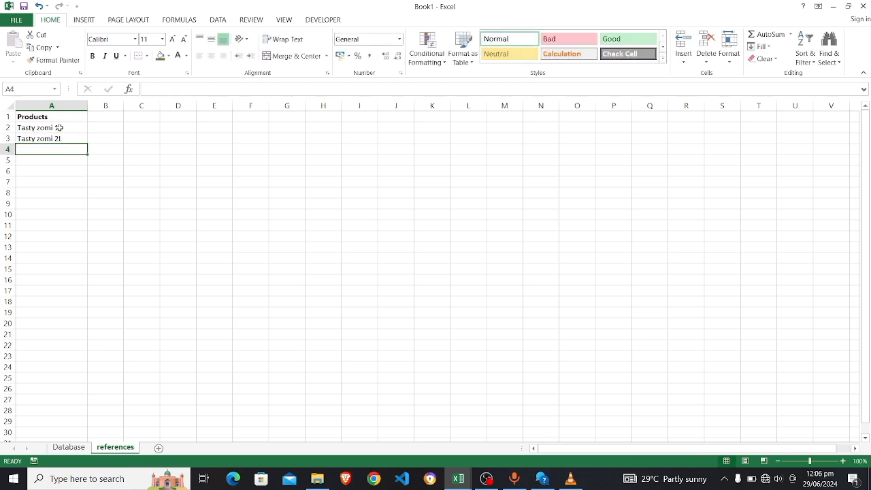
{"action": "type", "text": "TAsty"}
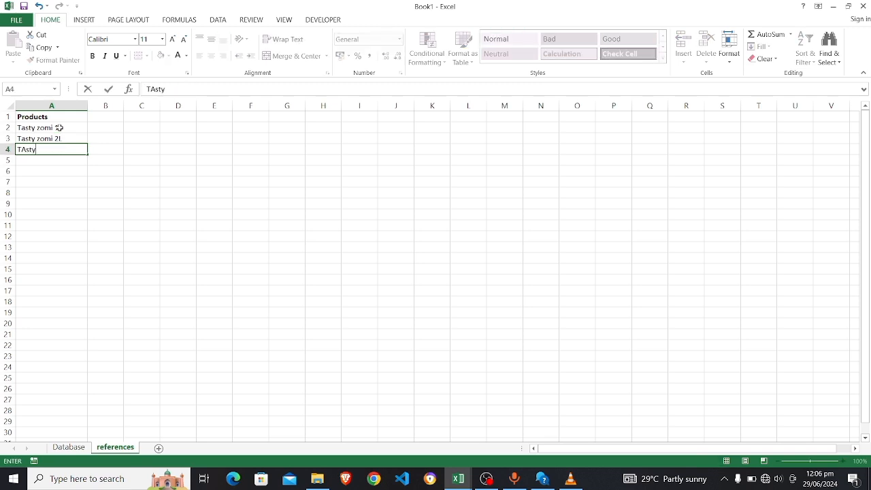
{"action": "key", "text": "BackSpace"}
{"action": "key", "text": "BackSpace"}
{"action": "key", "text": "BackSpace"}
{"action": "key", "text": "BackSpace"}
{"action": "type", "text": "asty Zomi 4L"}
{"action": "left_click", "coordinate": [59, 164]}
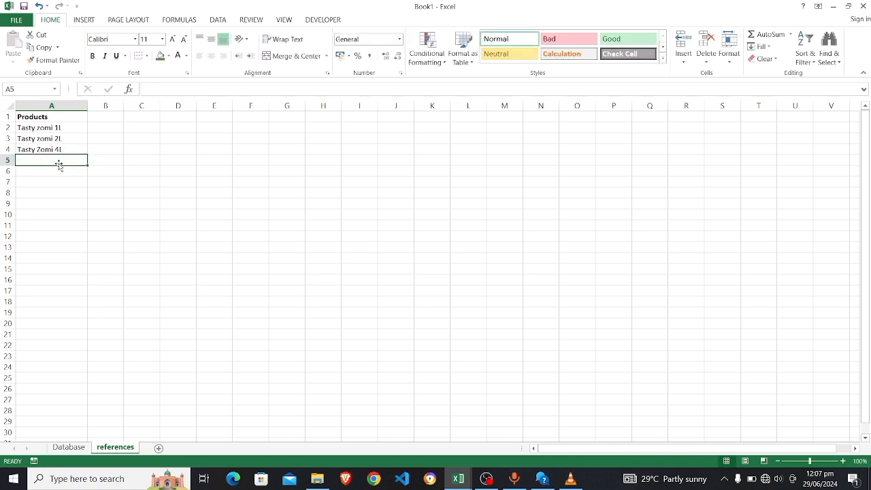
{"action": "left_click", "coordinate": [45, 126]}
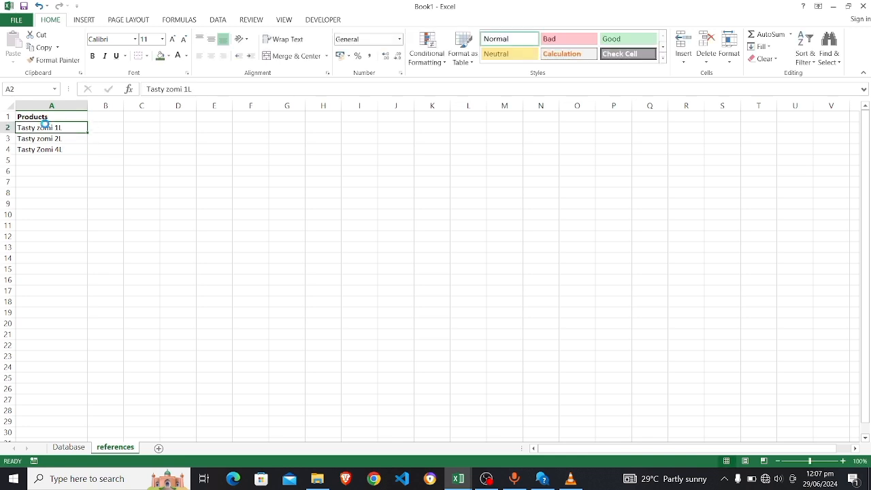
{"action": "key", "text": "ctrl+s"}
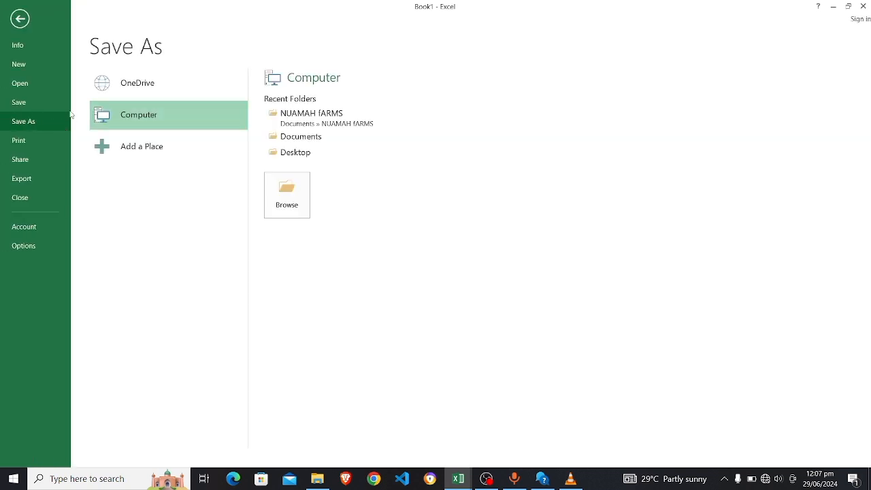
{"action": "left_click", "coordinate": [19, 18]}
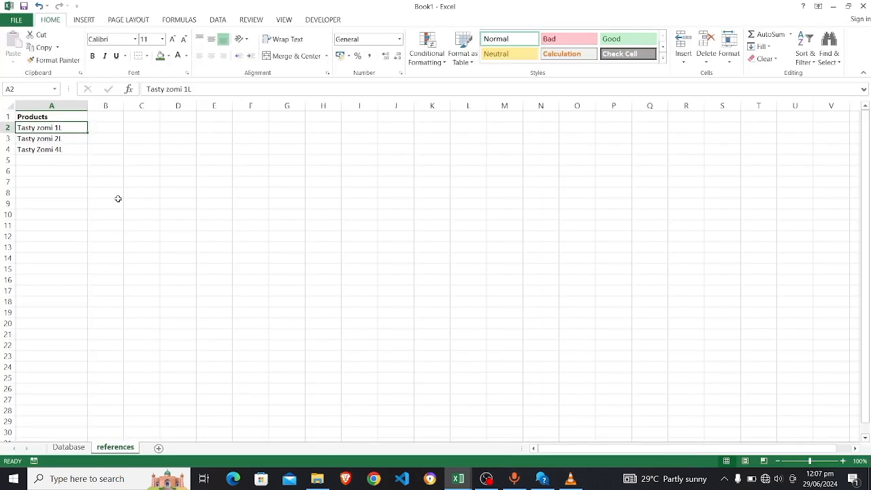
Select Product cells D6:D28 on the Database sheet and set Data Validation to allow a List
{"action": "left_click", "coordinate": [68, 447]}
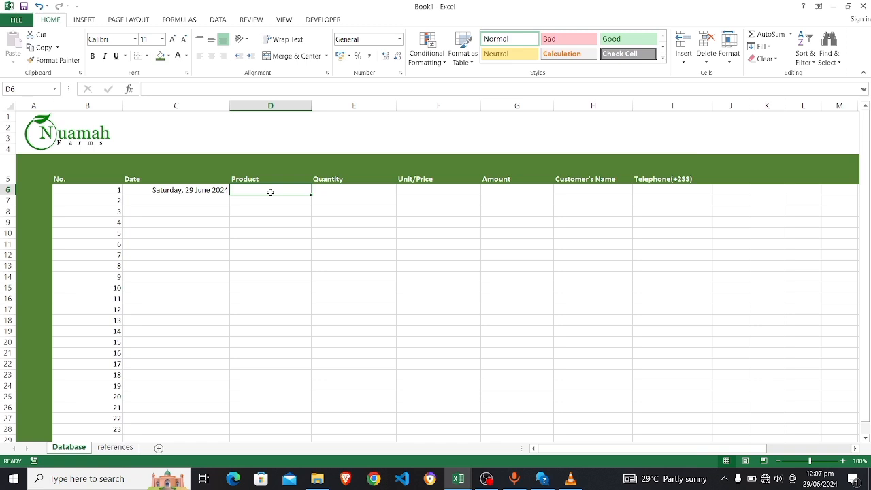
{"action": "left_click_drag", "start_coordinate": [270, 192], "coordinate": [270, 385]}
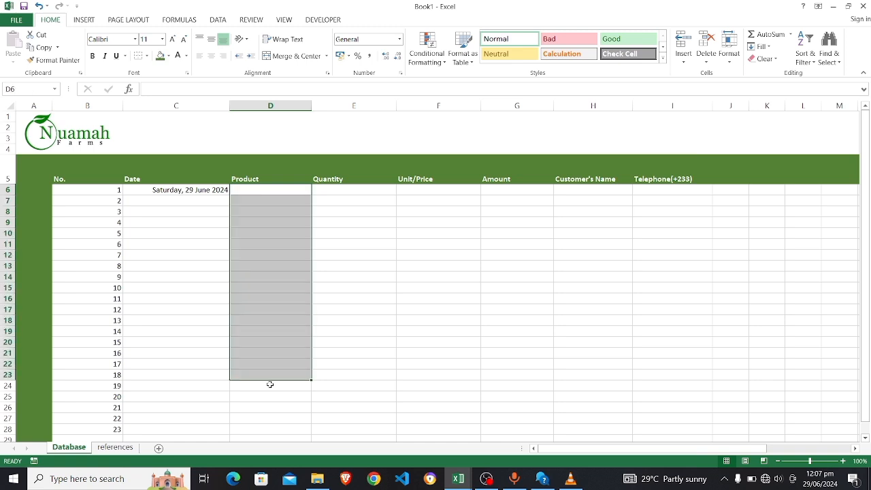
{"action": "key", "text": "shift+Down"}
{"action": "key", "text": "shift+Down"}
{"action": "key", "text": "shift+Down"}
{"action": "key", "text": "shift+Down"}
{"action": "key", "text": "shift+Down"}
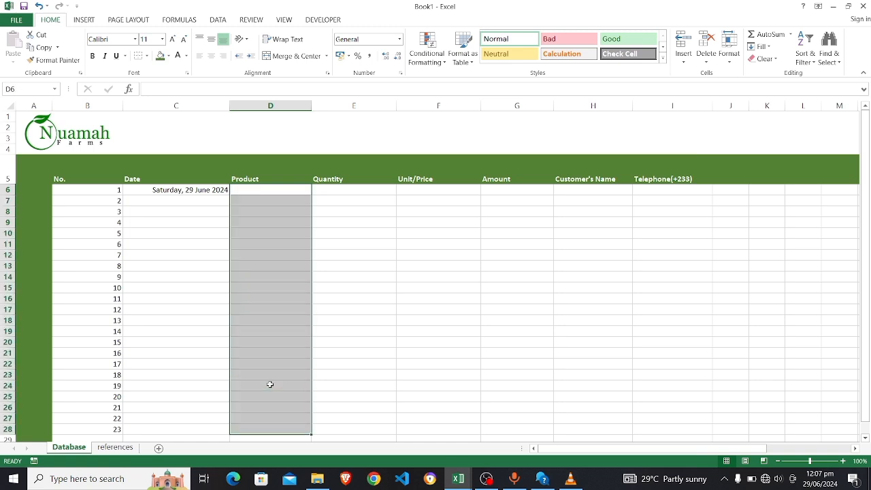
{"action": "left_click", "coordinate": [219, 24]}
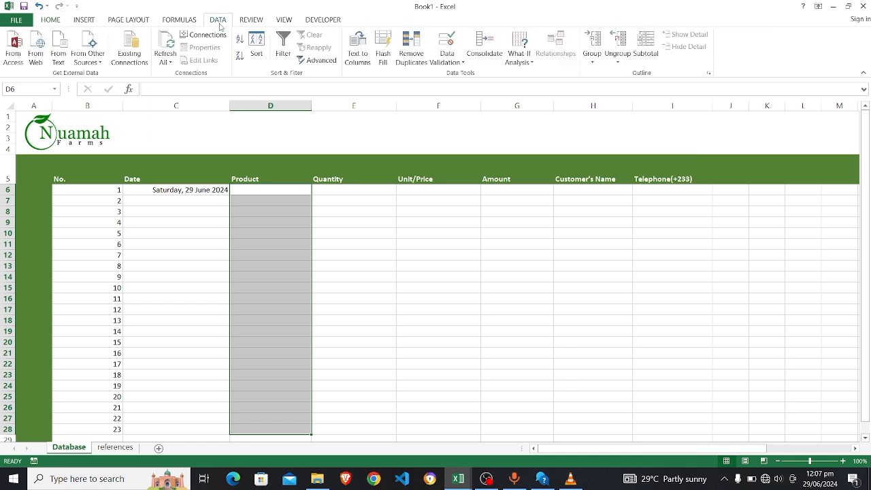
{"action": "left_click", "coordinate": [442, 61]}
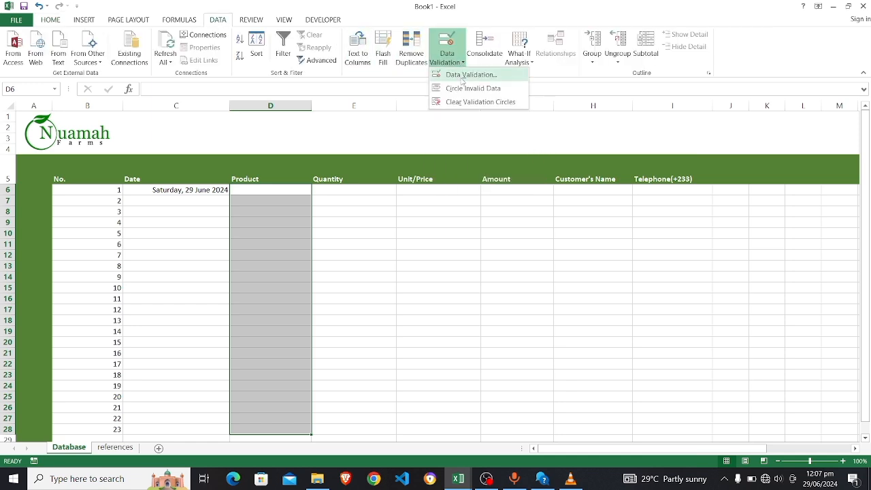
{"action": "left_click", "coordinate": [463, 76]}
{"action": "left_click", "coordinate": [397, 200]}
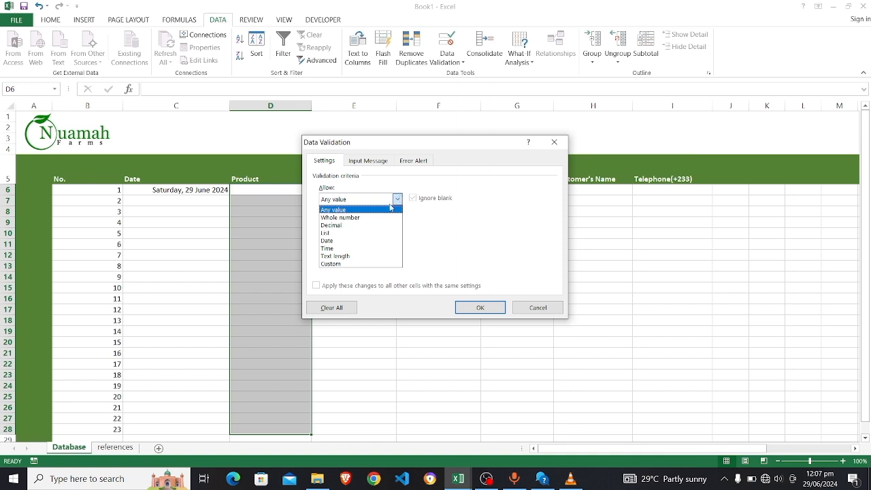
{"action": "left_click", "coordinate": [345, 234]}
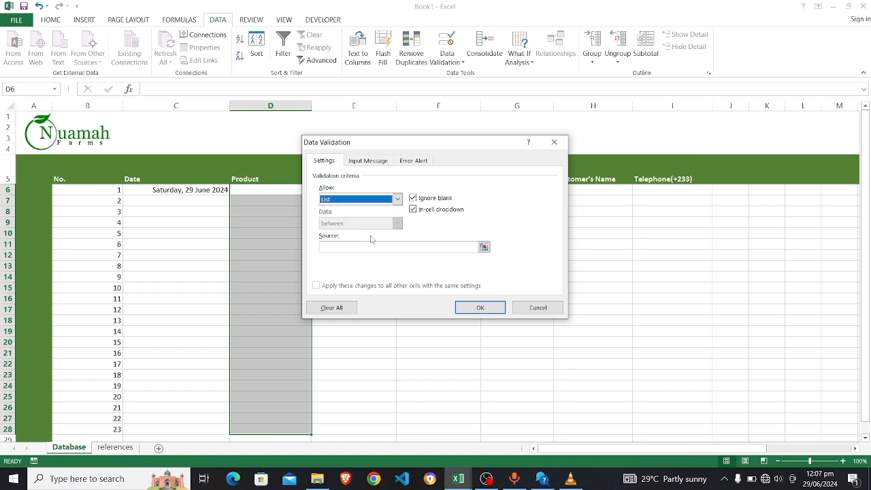
Use the three products in the references sheet's A2:A4 as the list source and apply it
{"action": "left_click", "coordinate": [484, 247]}
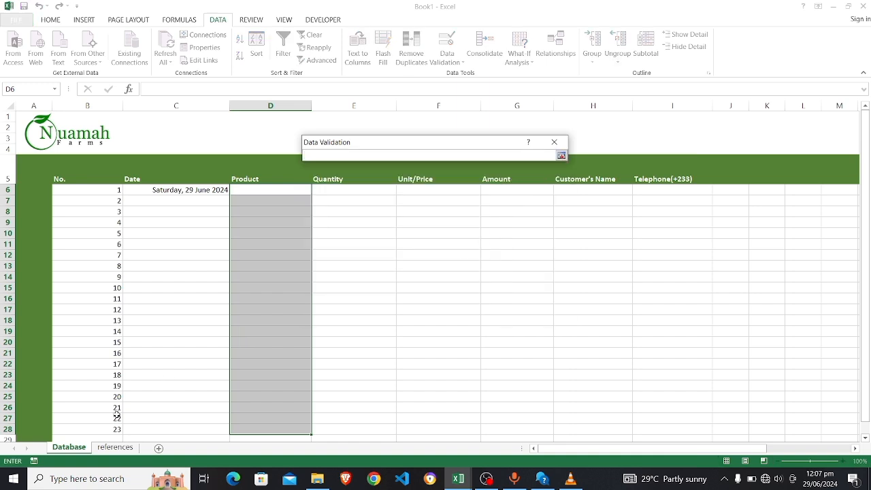
{"action": "left_click", "coordinate": [124, 448]}
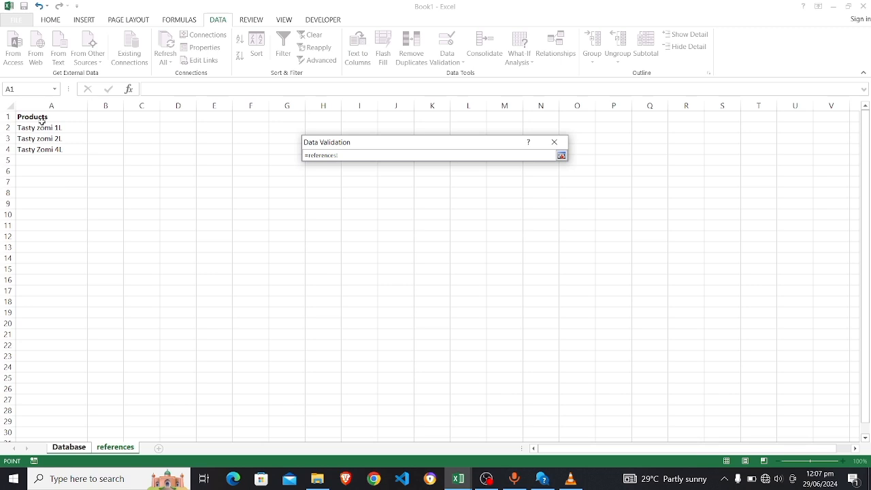
{"action": "left_click", "coordinate": [37, 128]}
{"action": "left_click_drag", "start_coordinate": [38, 127], "coordinate": [39, 149]}
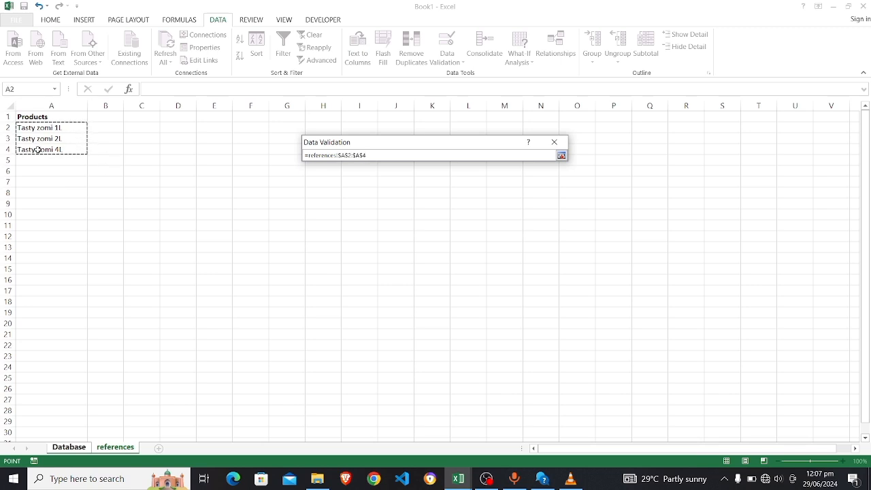
{"action": "left_click", "coordinate": [561, 155]}
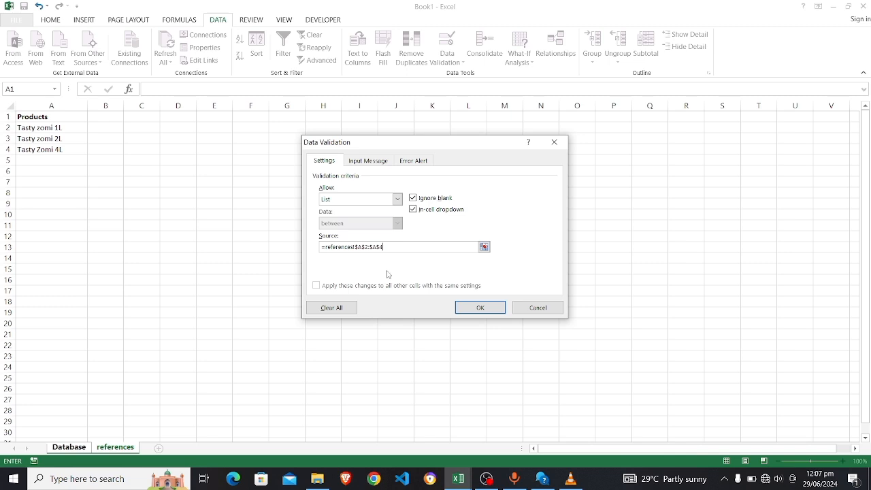
{"action": "left_click", "coordinate": [477, 307]}
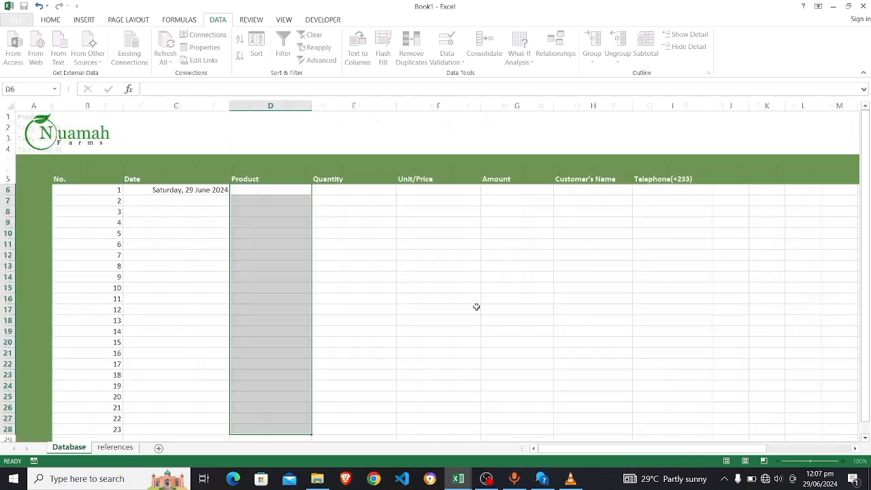
Open the product dropdowns in D7 and D10 to check the three choices appear
{"action": "left_click", "coordinate": [305, 200]}
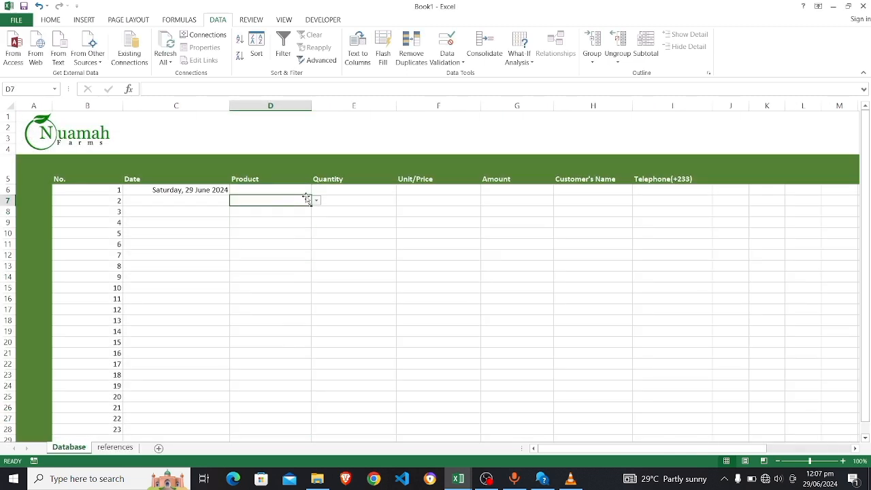
{"action": "left_click", "coordinate": [323, 202]}
{"action": "left_click", "coordinate": [279, 207]}
{"action": "left_click", "coordinate": [316, 201]}
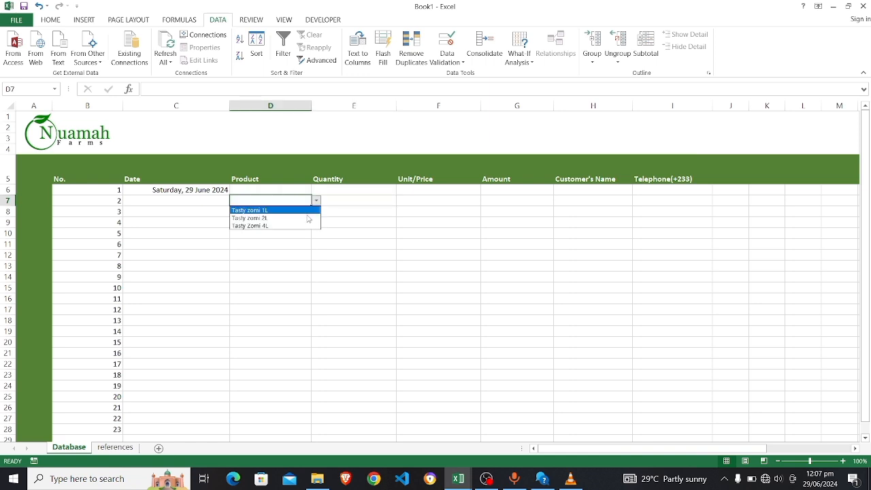
{"action": "left_click", "coordinate": [280, 236]}
{"action": "left_click", "coordinate": [281, 235]}
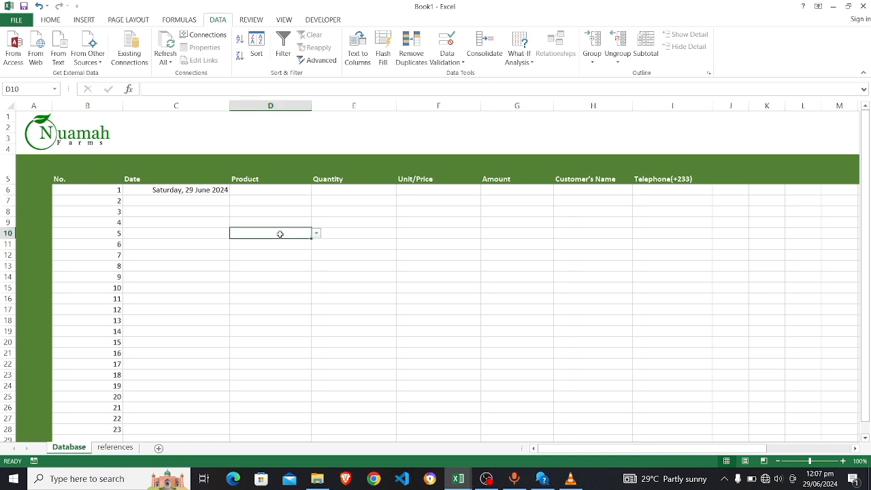
{"action": "left_click", "coordinate": [316, 235]}
{"action": "left_click", "coordinate": [276, 218]}
{"action": "left_click", "coordinate": [281, 191]}
{"action": "left_click", "coordinate": [349, 190]}
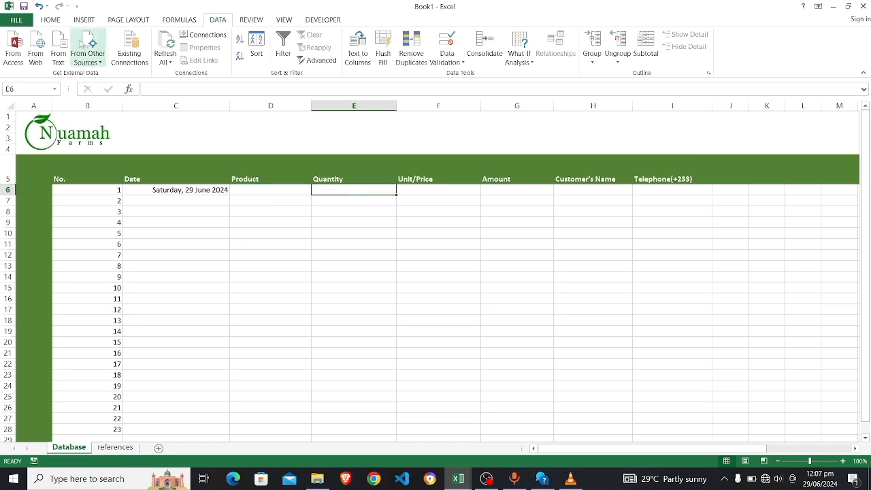
Apply the Number format to Quantity cell E6
{"action": "left_click", "coordinate": [51, 20]}
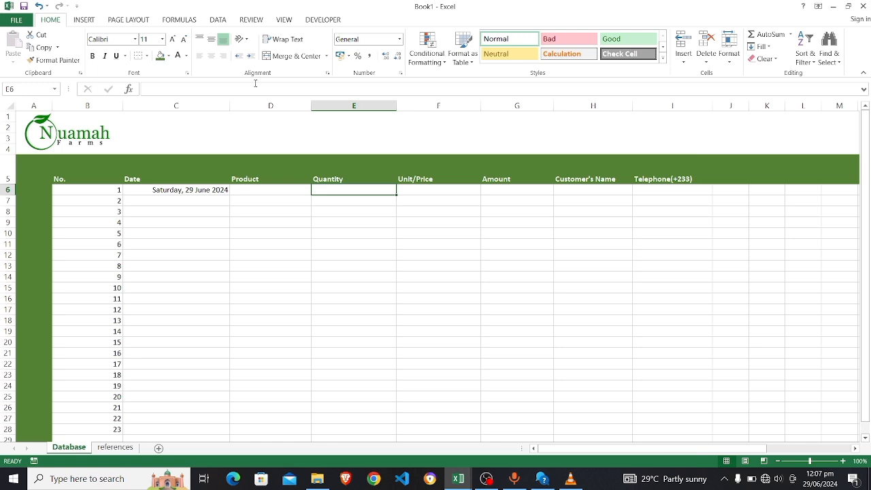
{"action": "left_click", "coordinate": [399, 39]}
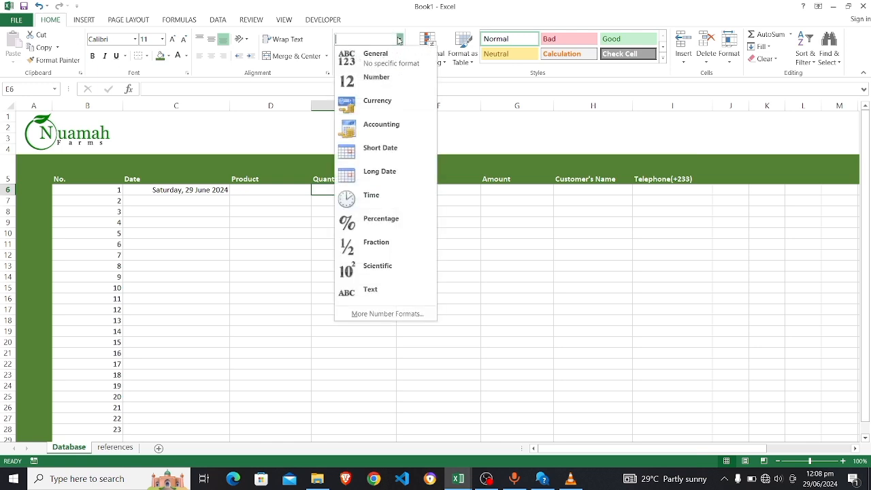
{"action": "left_click", "coordinate": [386, 83]}
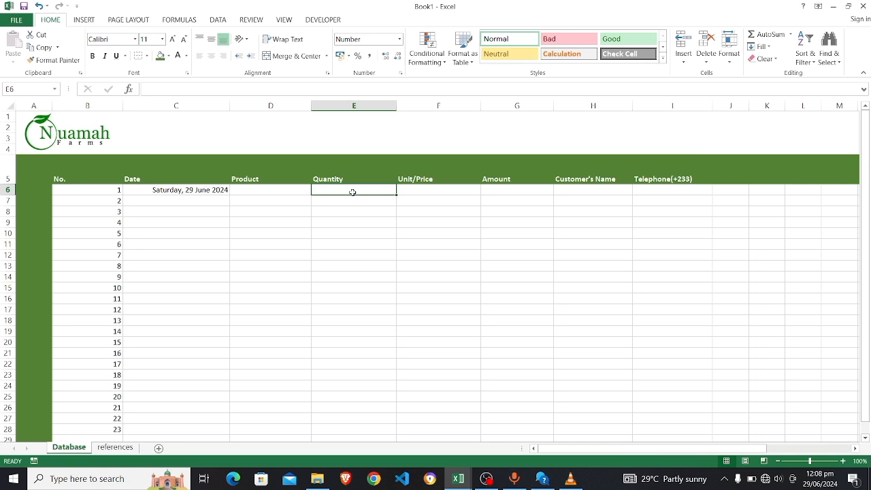
Select Quantity cells E6:E28, then switch to the Nuamah Farms Sales Tracking workbook
{"action": "key", "text": "ctrl+shift+Down"}
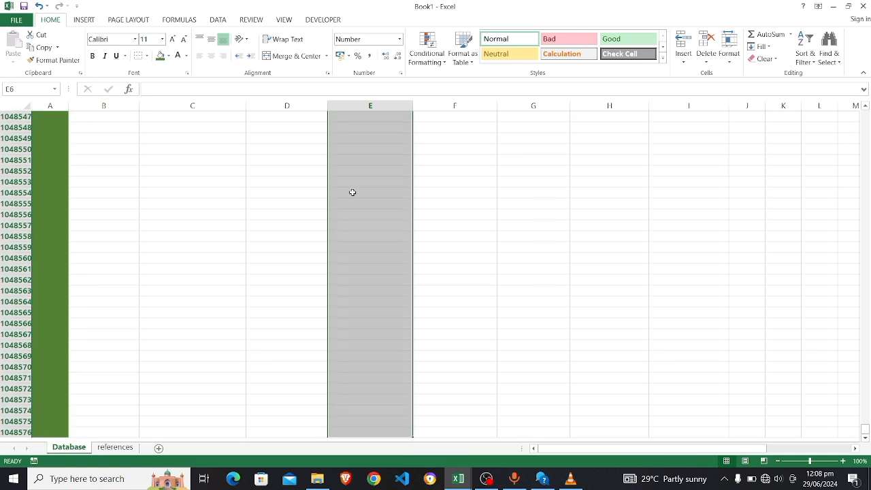
{"action": "scroll", "coordinate": [353, 192], "scroll_direction": "up", "scroll_amount": 2}
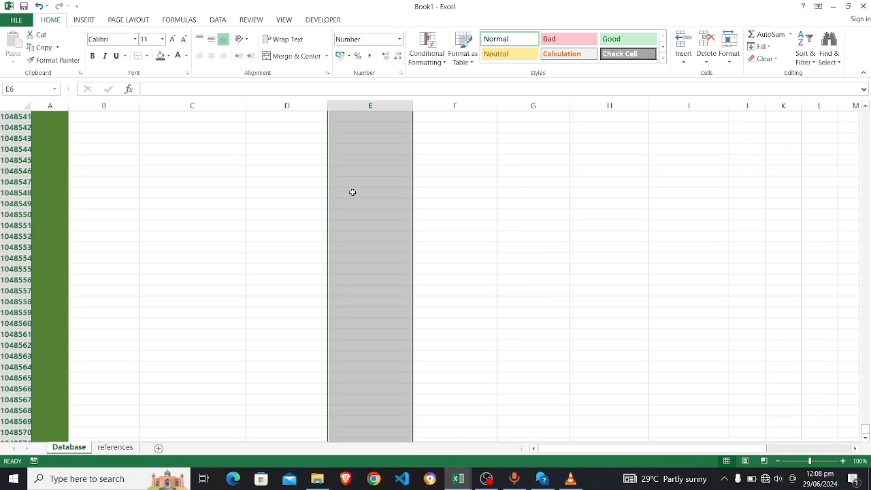
{"action": "left_click", "coordinate": [353, 193]}
{"action": "key", "text": "ctrl+shift+Up"}
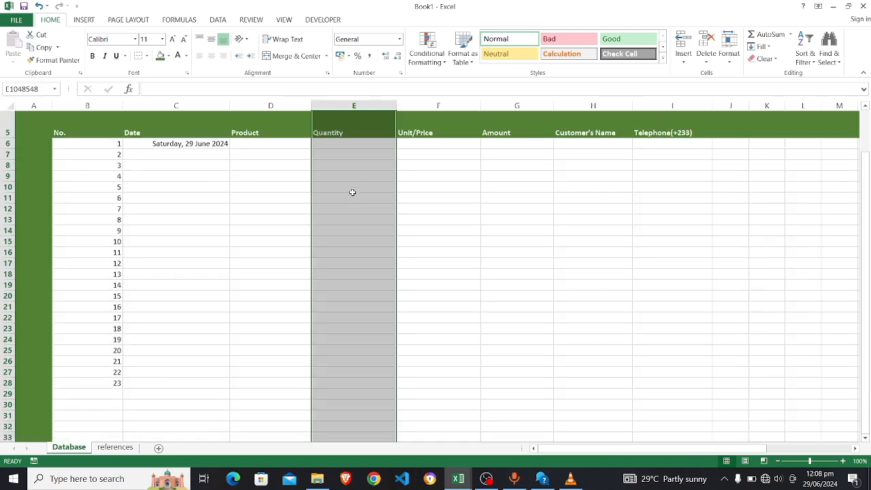
{"action": "left_click", "coordinate": [343, 134]}
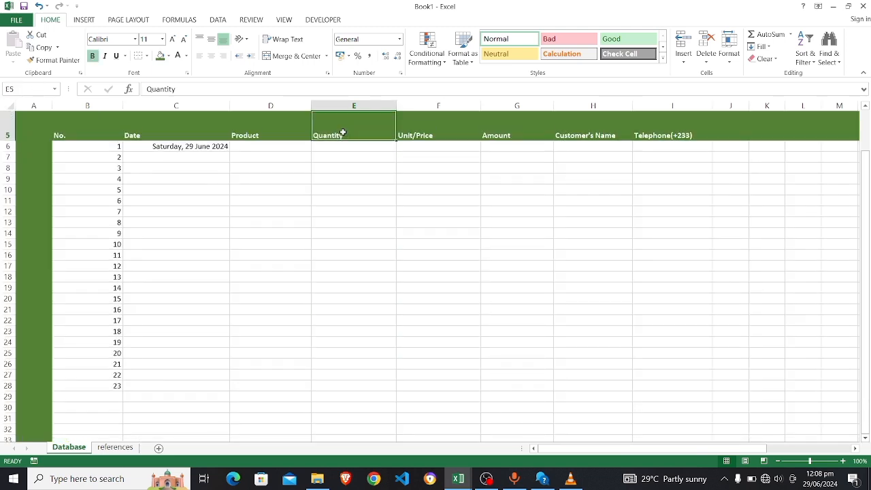
{"action": "left_click", "coordinate": [347, 144]}
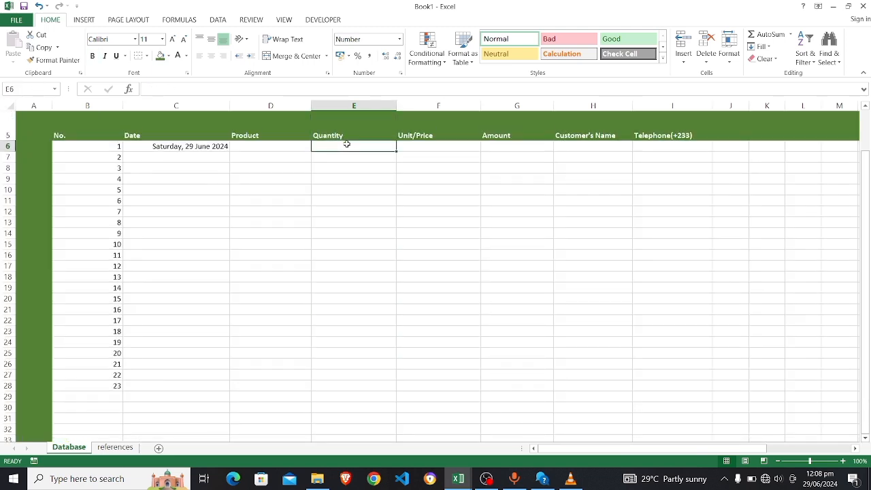
{"action": "left_click_drag", "start_coordinate": [346, 148], "coordinate": [352, 387]}
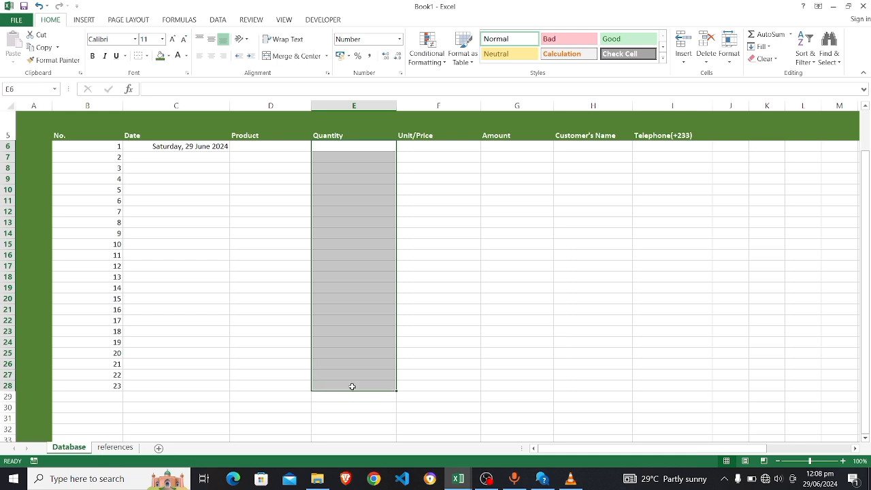
{"action": "left_click", "coordinate": [424, 148]}
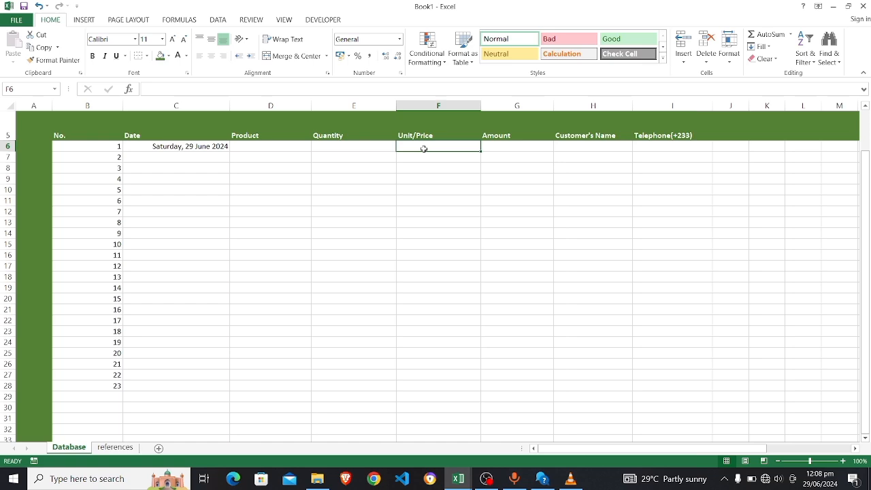
{"action": "key", "text": "alt+Tab"}
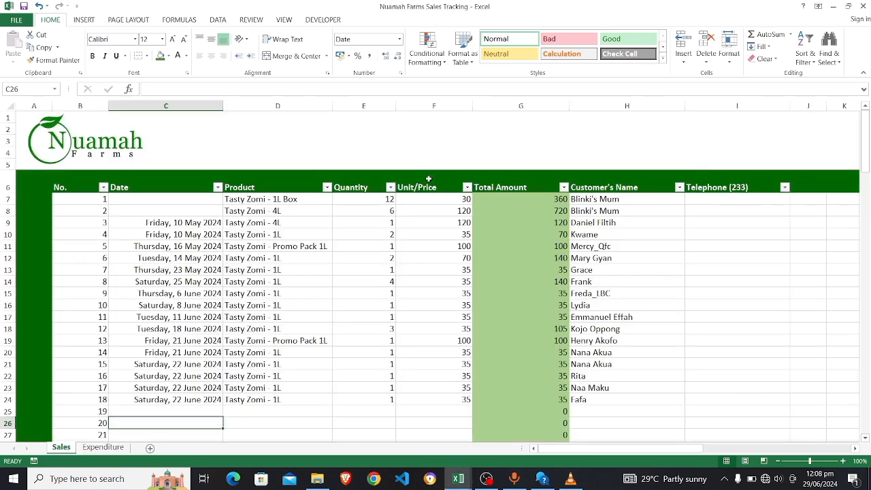
Back in Book1, pick Tasty zomi 1L from Product cell D6's dropdown
{"action": "left_click", "coordinate": [429, 211]}
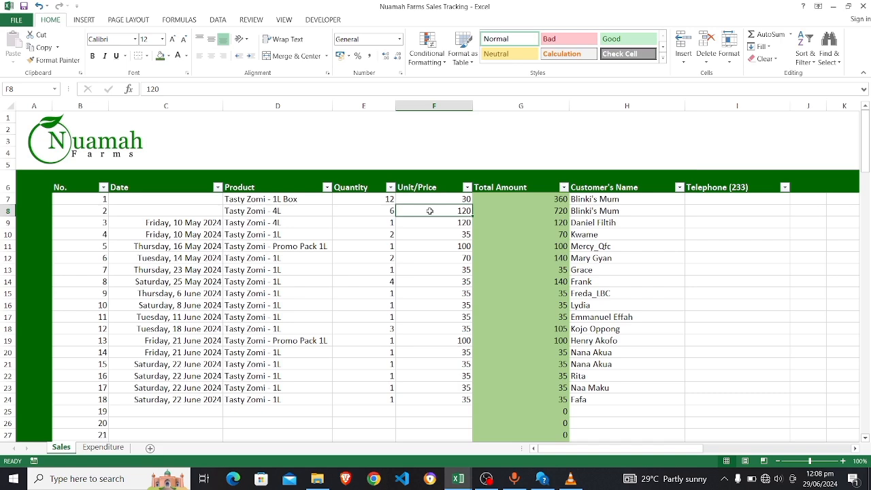
{"action": "key", "text": "alt+Tab"}
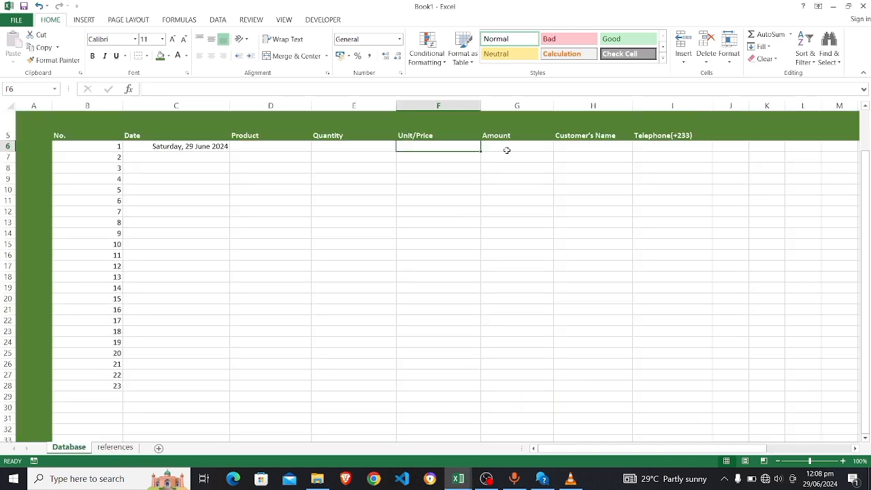
{"action": "left_click", "coordinate": [507, 150]}
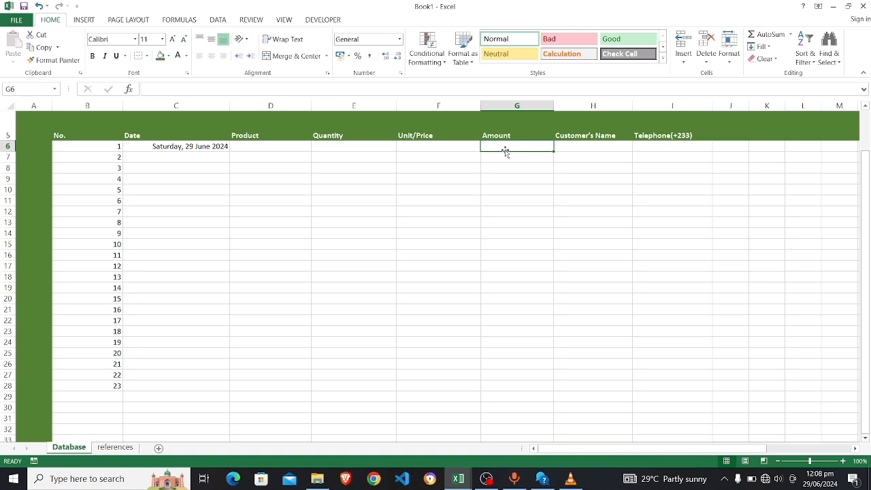
{"action": "left_click", "coordinate": [443, 145]}
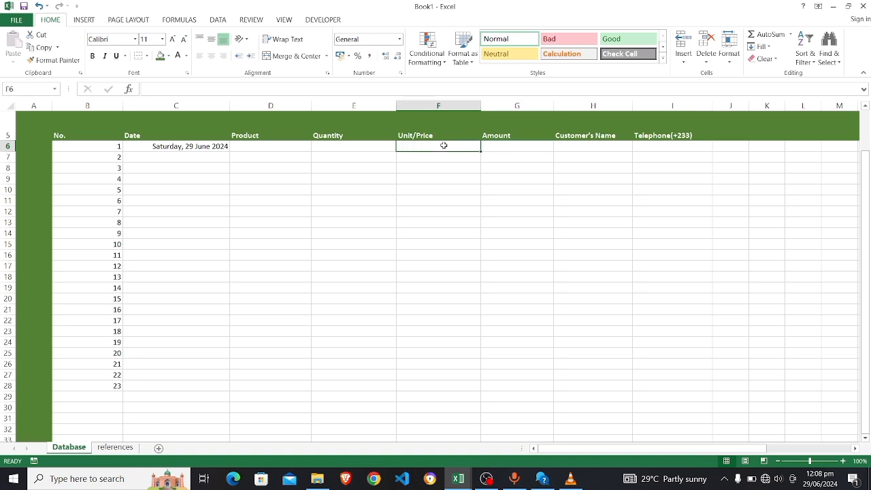
{"action": "left_click", "coordinate": [371, 148]}
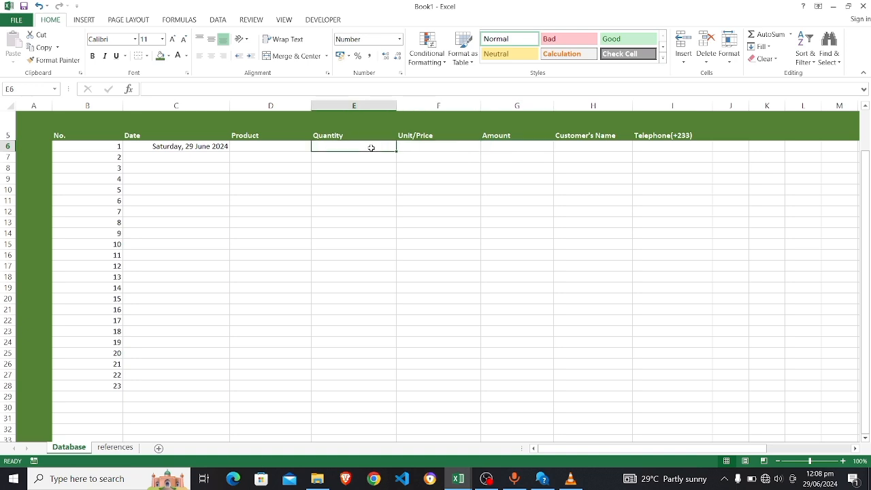
{"action": "left_click", "coordinate": [272, 151]}
{"action": "left_click", "coordinate": [320, 146]}
{"action": "left_click", "coordinate": [296, 145]}
{"action": "left_click", "coordinate": [316, 146]}
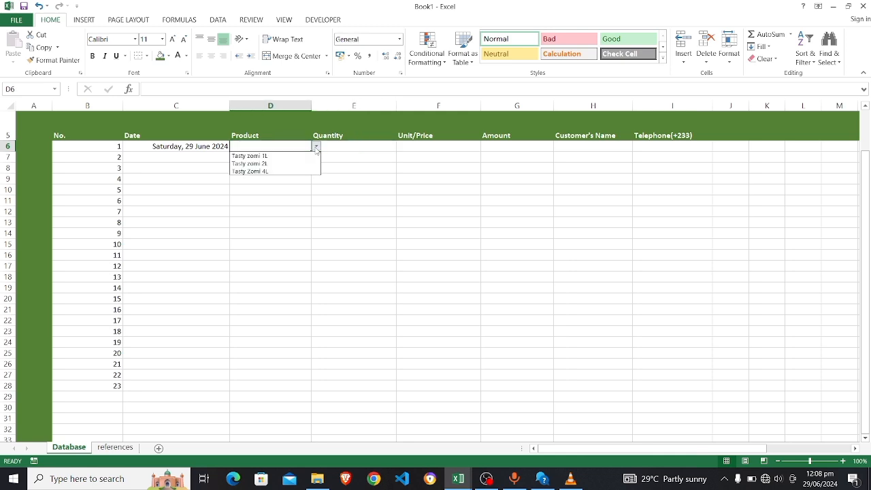
{"action": "left_click", "coordinate": [300, 154]}
Enter a quantity of 3 in E6 and set it to the General format
{"action": "left_click", "coordinate": [355, 146]}
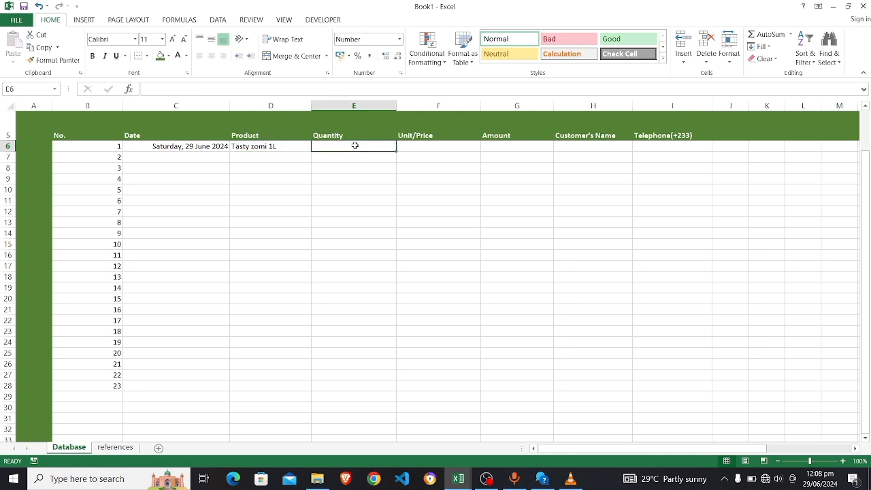
{"action": "type", "text": "3"}
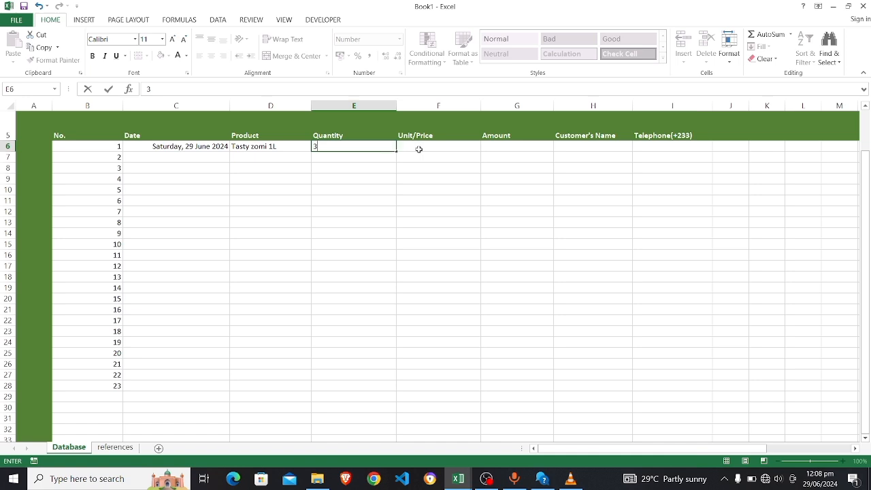
{"action": "left_click", "coordinate": [419, 149]}
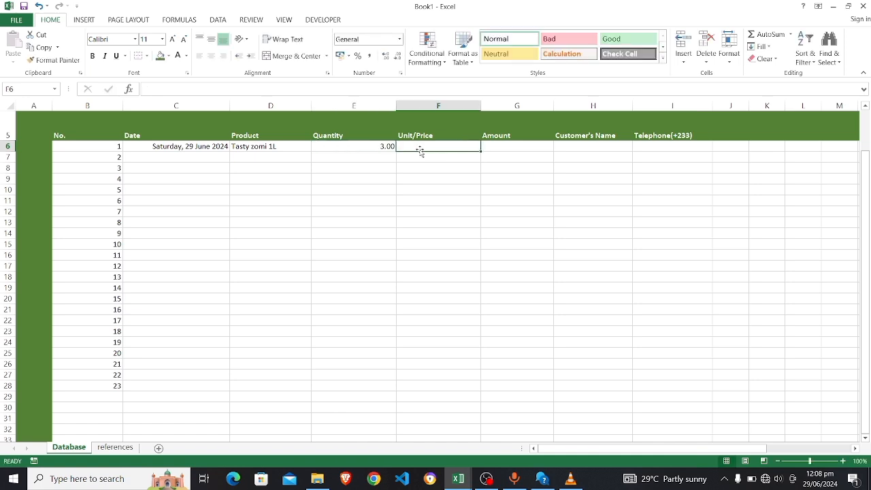
{"action": "left_click", "coordinate": [389, 147]}
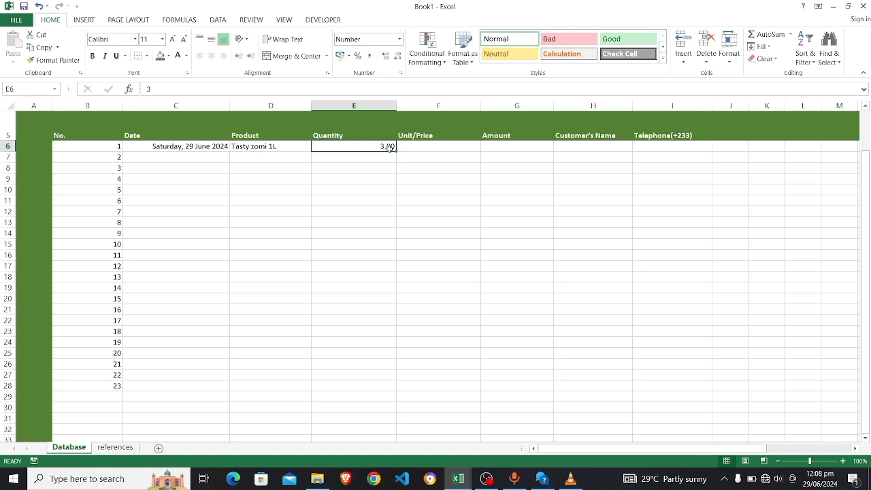
{"action": "left_click", "coordinate": [400, 40]}
{"action": "left_click", "coordinate": [375, 59]}
Fill the quantity 3 down from E6 through E28
{"action": "left_click_drag", "start_coordinate": [346, 146], "coordinate": [351, 393]}
{"action": "key", "text": "ctrl+d"}
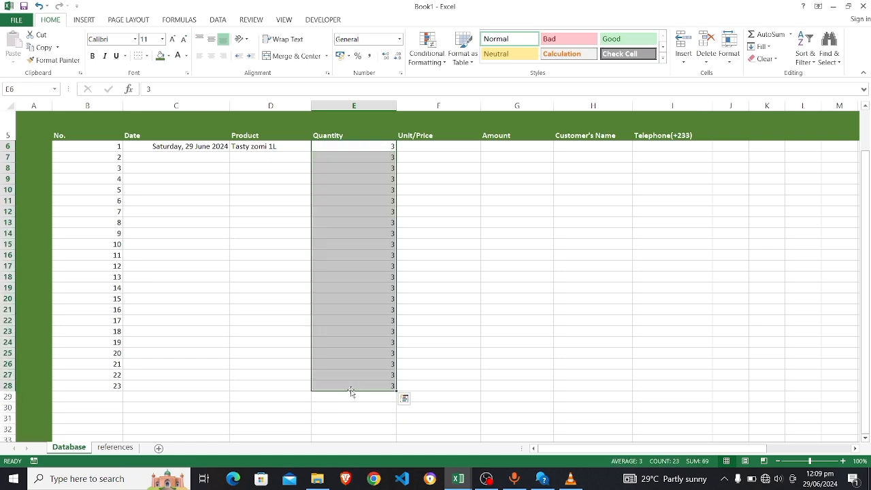
{"action": "left_click", "coordinate": [382, 148]}
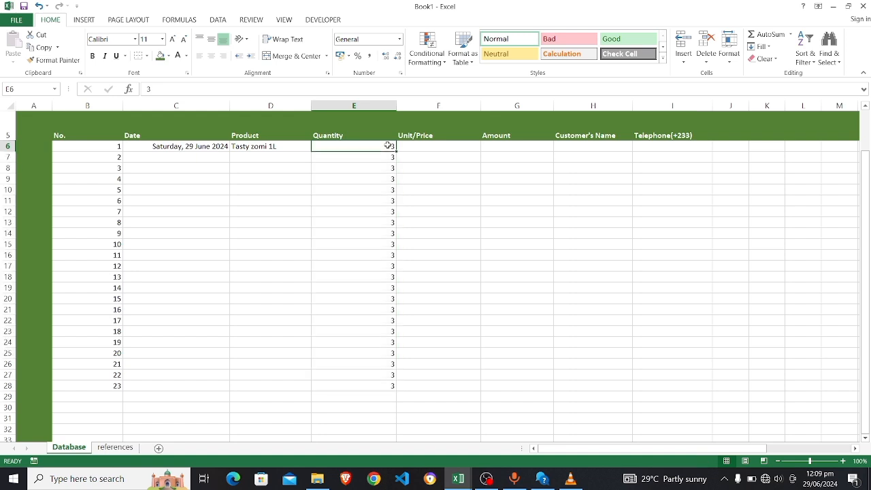
{"action": "left_click", "coordinate": [390, 157]}
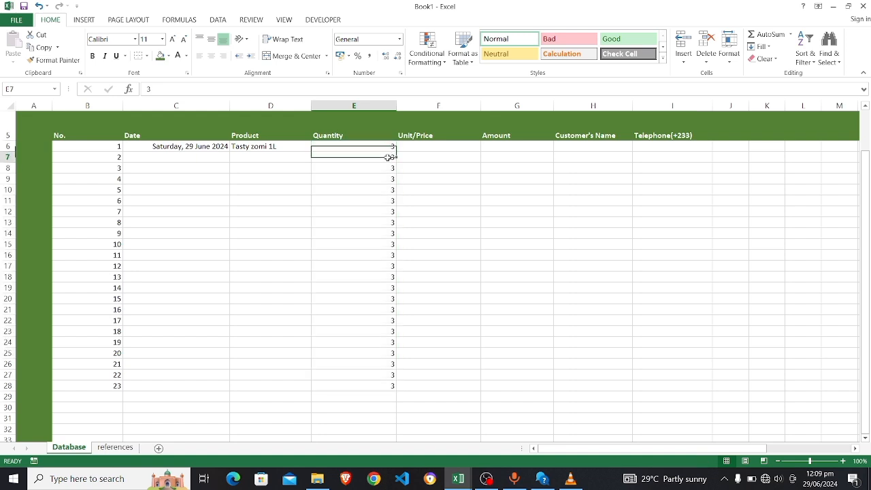
{"action": "left_click", "coordinate": [426, 149]}
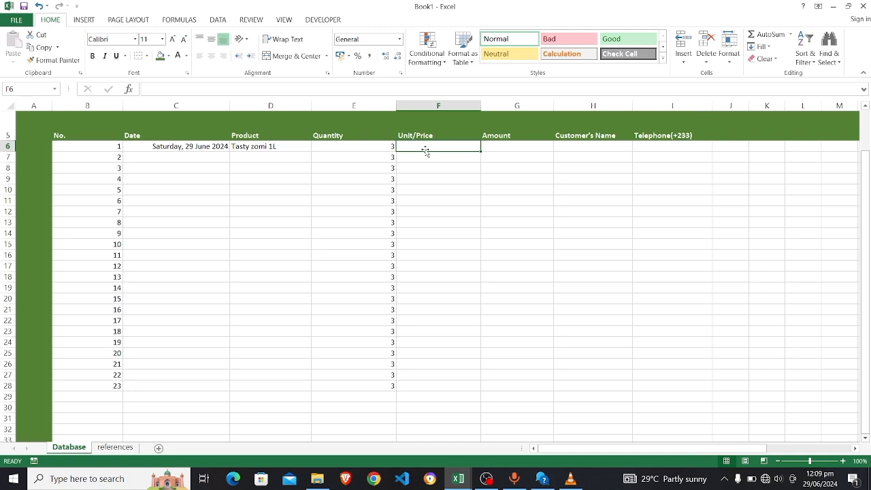
Enter a unit price of 35 in cell F6
{"action": "type", "text": "35"}
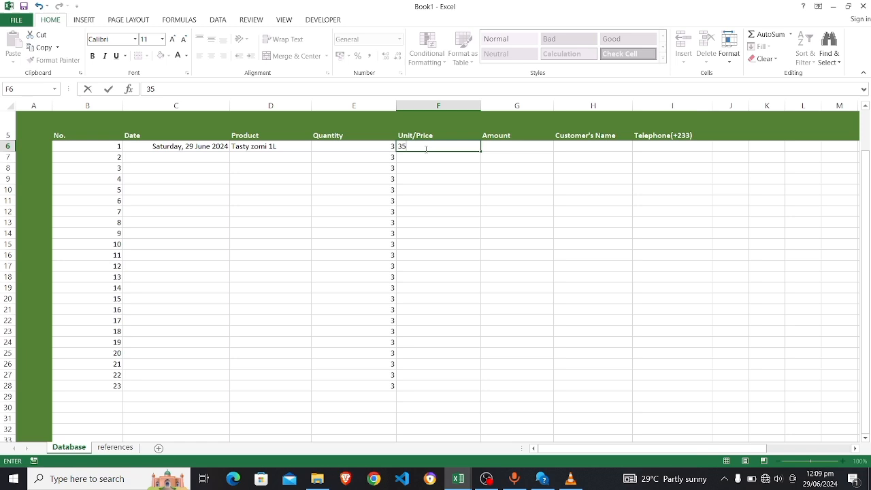
{"action": "key", "text": "Return"}
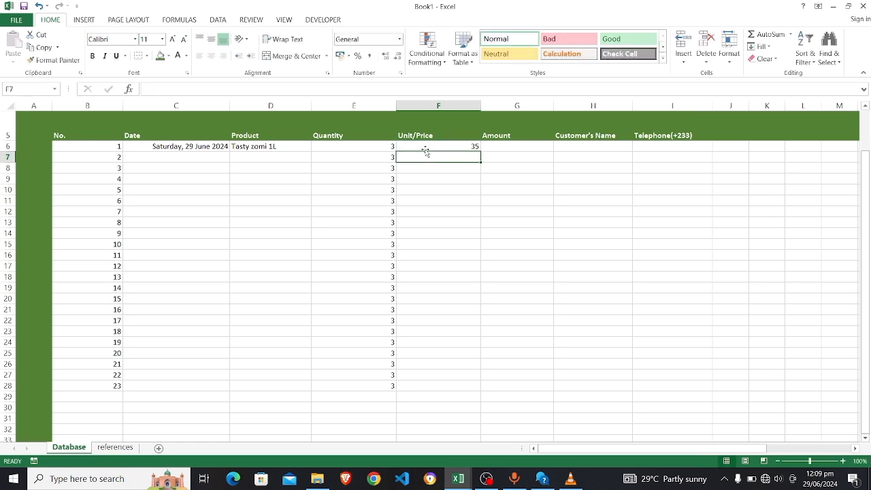
{"action": "left_click", "coordinate": [503, 148]}
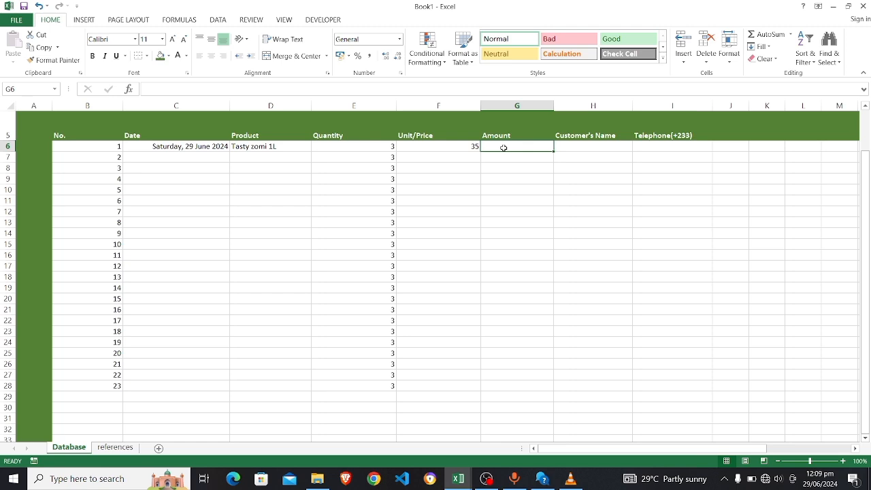
Enter the formula =E6*F6 in G6 so the first amount shows 105
{"action": "type", "text": "="}
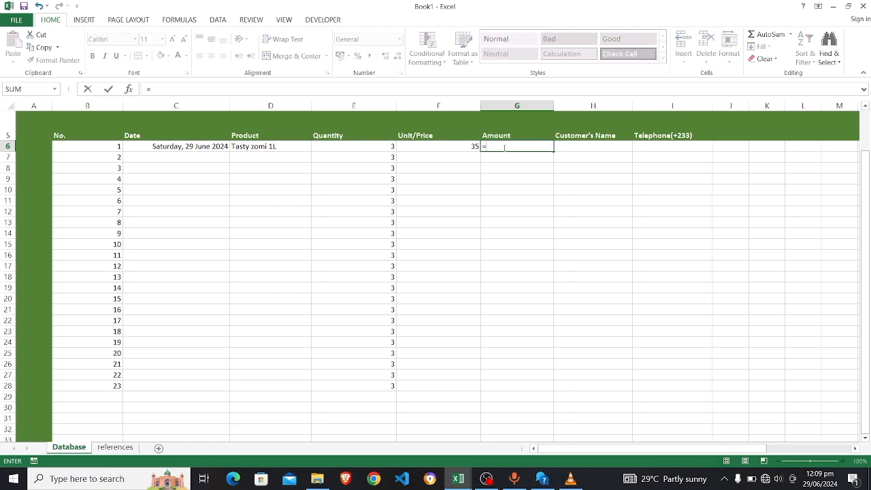
{"action": "left_click", "coordinate": [366, 147]}
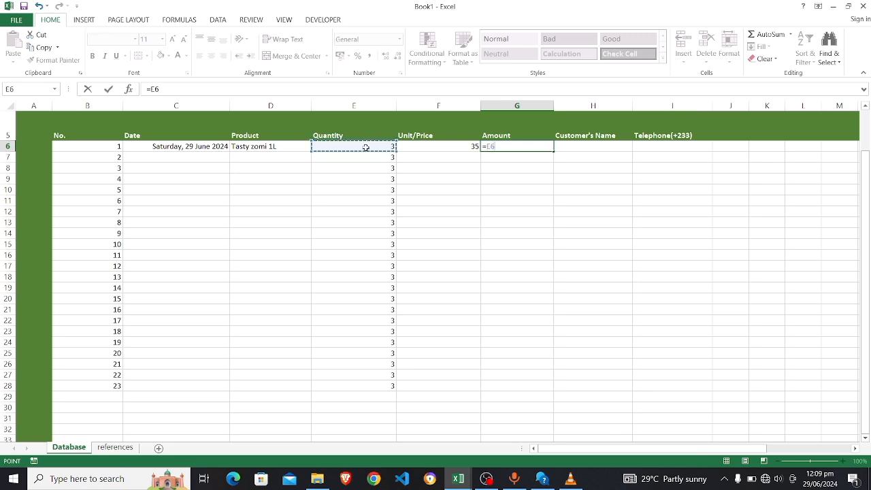
{"action": "type", "text": "*"}
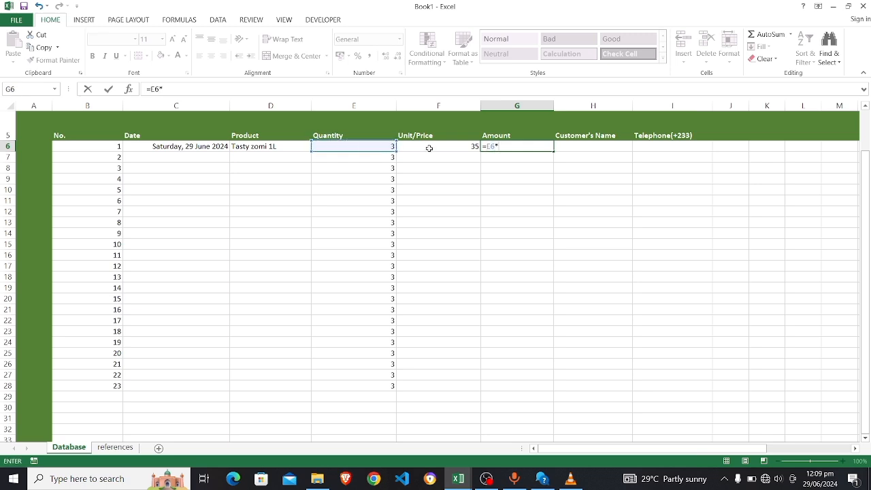
{"action": "left_click", "coordinate": [430, 147]}
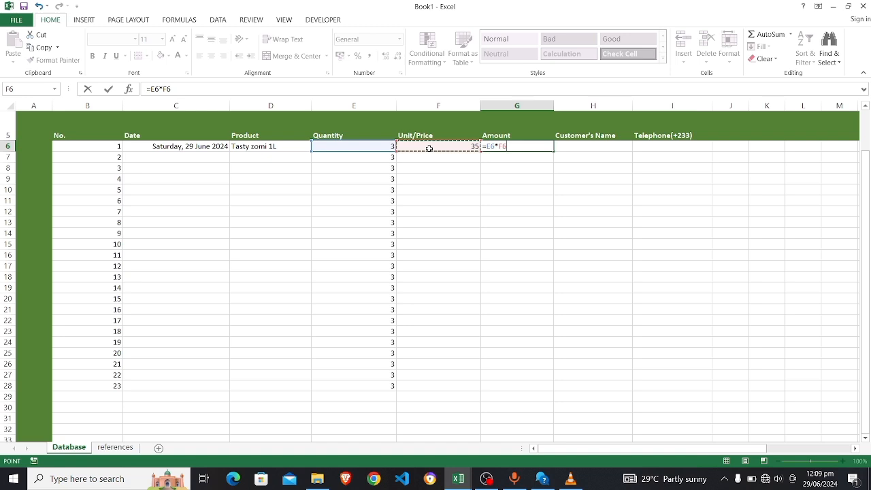
{"action": "key", "text": "Return"}
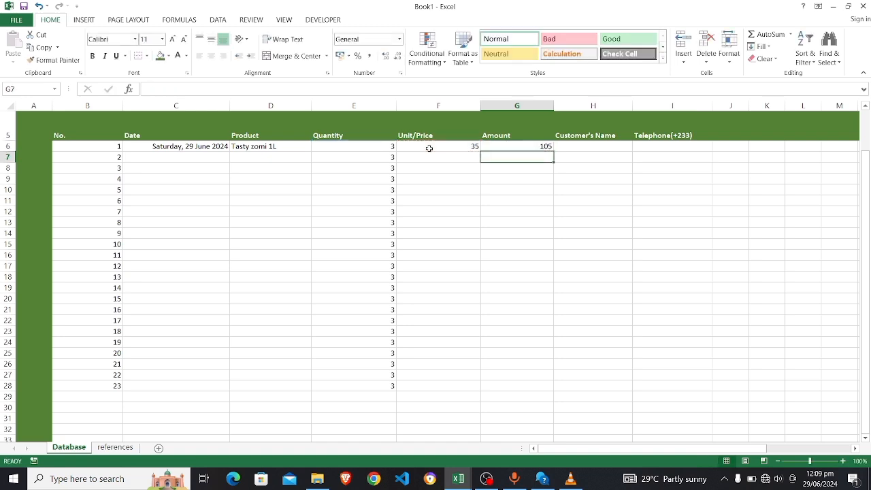
Copy the amount formula from G6 down to G28
{"action": "left_click", "coordinate": [502, 145]}
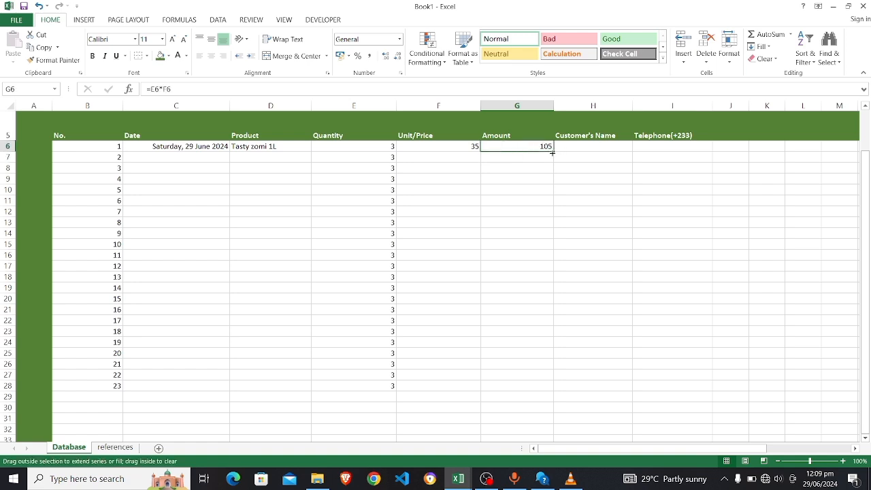
{"action": "left_click", "coordinate": [484, 160]}
{"action": "left_click", "coordinate": [499, 147]}
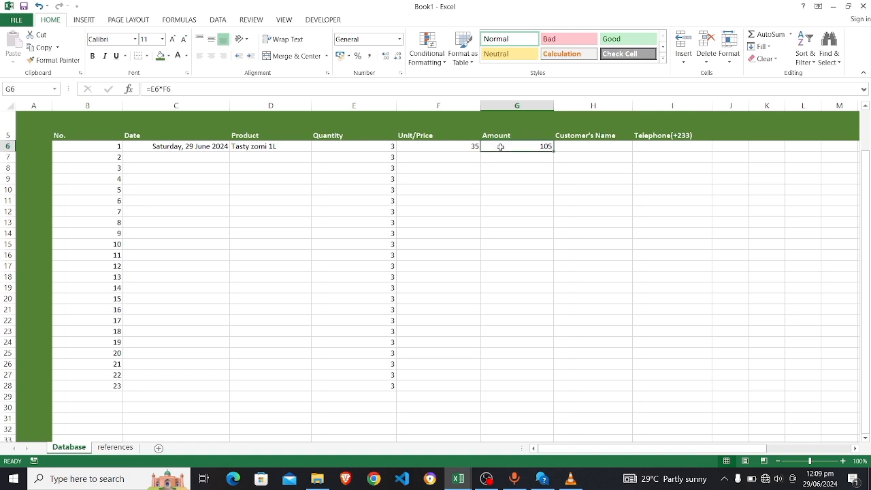
{"action": "left_click", "coordinate": [522, 157]}
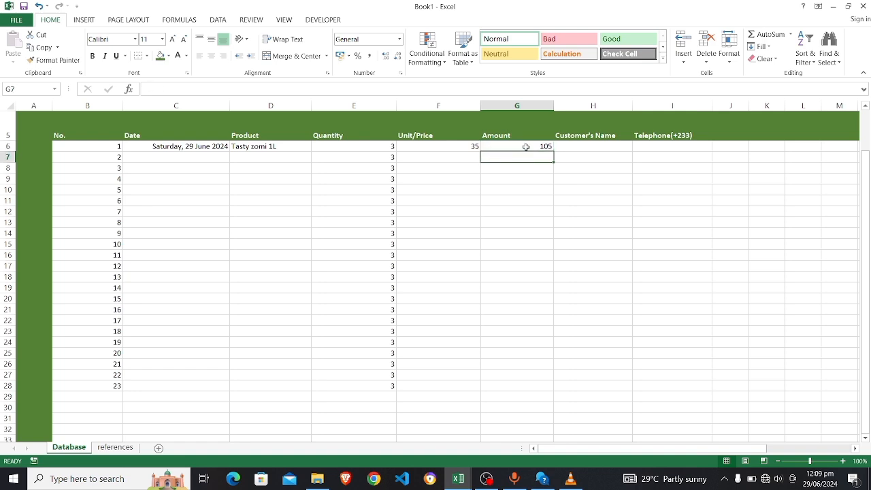
{"action": "left_click", "coordinate": [527, 147]}
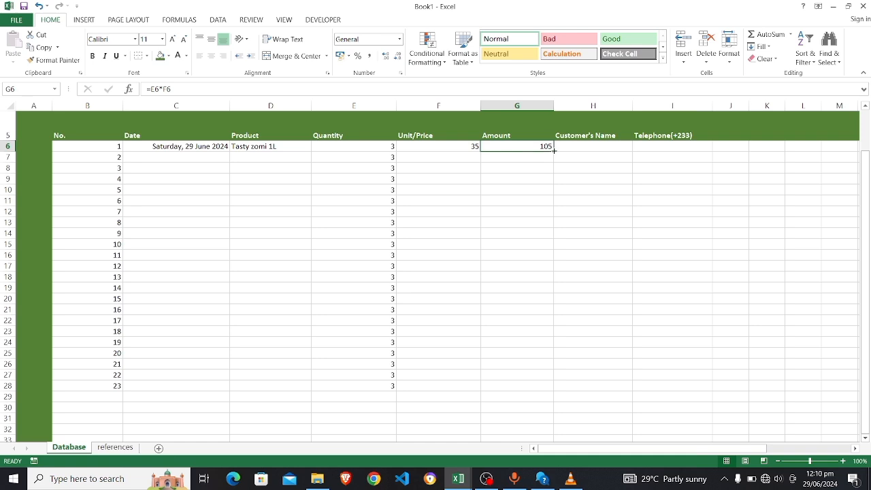
{"action": "left_click_drag", "start_coordinate": [555, 150], "coordinate": [558, 390]}
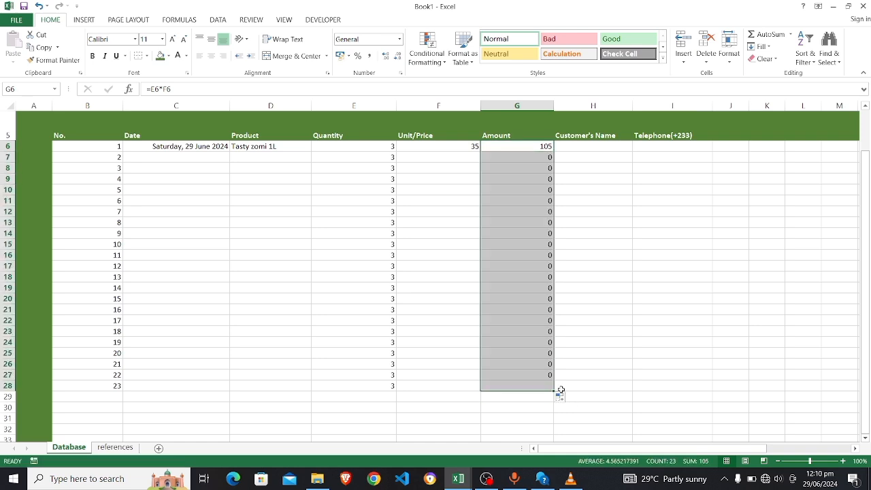
Delete the filled-down 3s from Quantity cells E7 through E28, including the leftover in E11
{"action": "left_click", "coordinate": [487, 161]}
{"action": "left_click", "coordinate": [433, 160]}
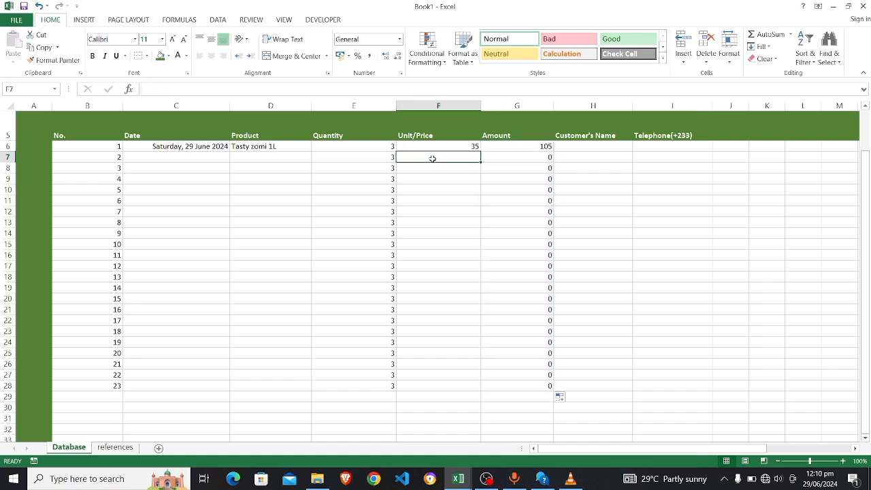
{"action": "left_click", "coordinate": [392, 158]}
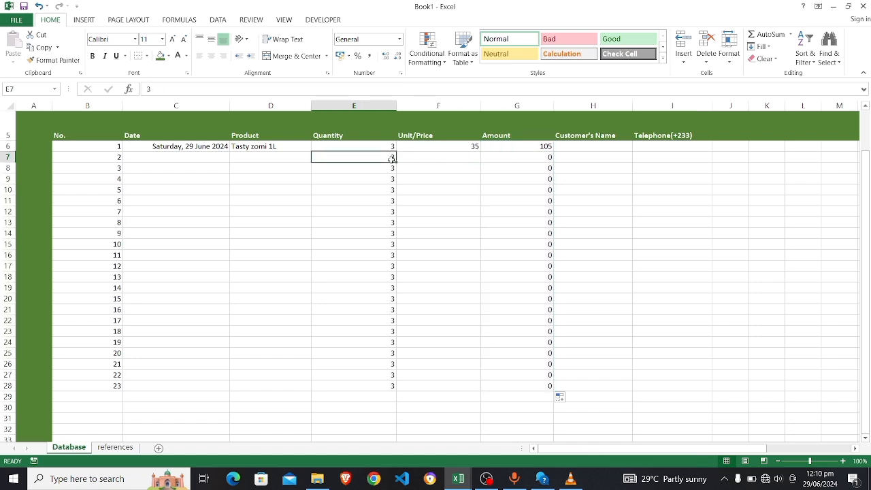
{"action": "key", "text": "BackSpace"}
{"action": "key", "text": "Return"}
{"action": "key", "text": "BackSpace"}
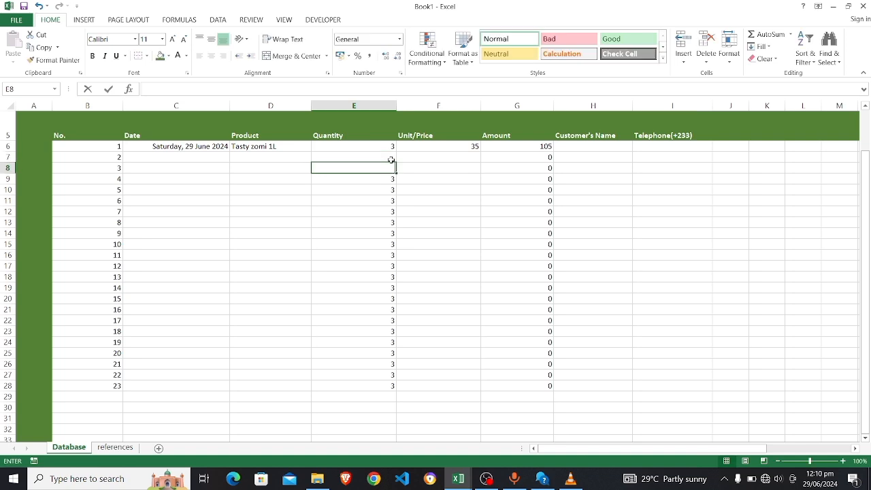
{"action": "key", "text": "Return"}
{"action": "key", "text": "BackSpace"}
{"action": "key", "text": "Return"}
{"action": "key", "text": "Return"}
{"action": "key", "text": "Return"}
{"action": "key", "text": "BackSpace"}
{"action": "key", "text": "Return"}
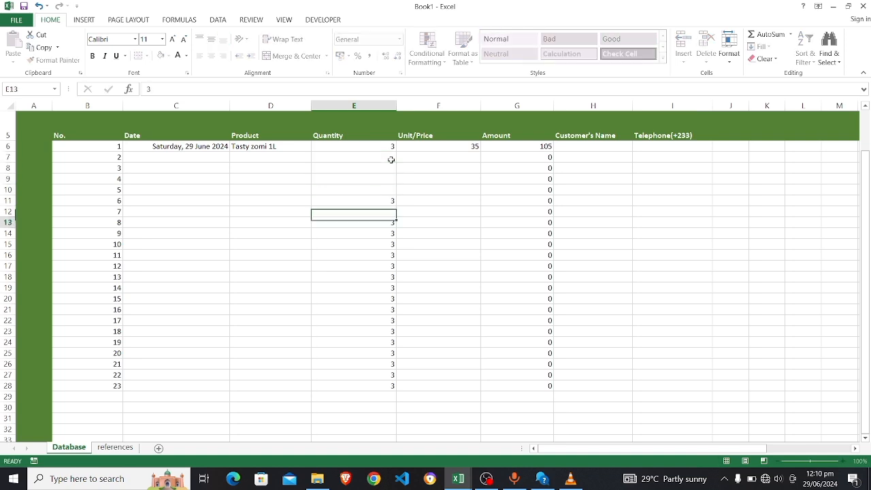
{"action": "key", "text": "BackSpace"}
{"action": "key", "text": "Return"}
{"action": "key", "text": "BackSpace"}
{"action": "key", "text": "Return"}
{"action": "key", "text": "BackSpace"}
{"action": "key", "text": "Return"}
{"action": "key", "text": "BackSpace"}
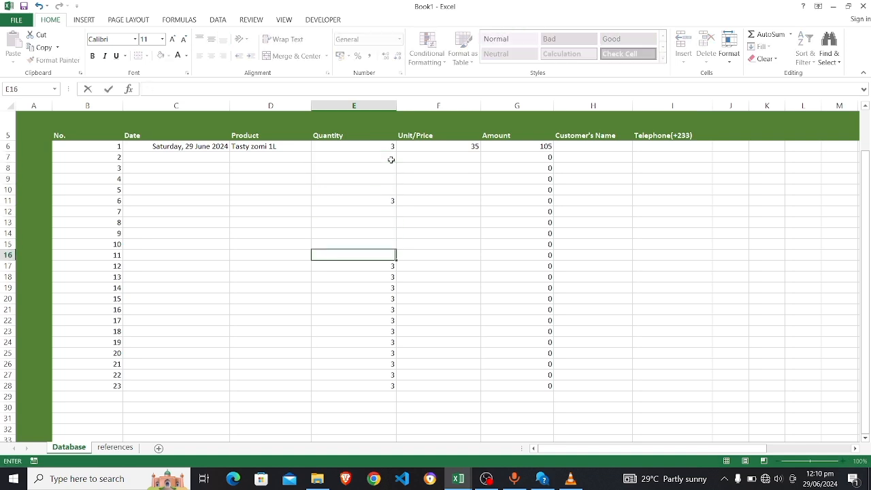
{"action": "key", "text": "Return"}
{"action": "key", "text": "BackSpace"}
{"action": "key", "text": "Return"}
{"action": "key", "text": "BackSpace"}
{"action": "key", "text": "Return"}
{"action": "key", "text": "BackSpace"}
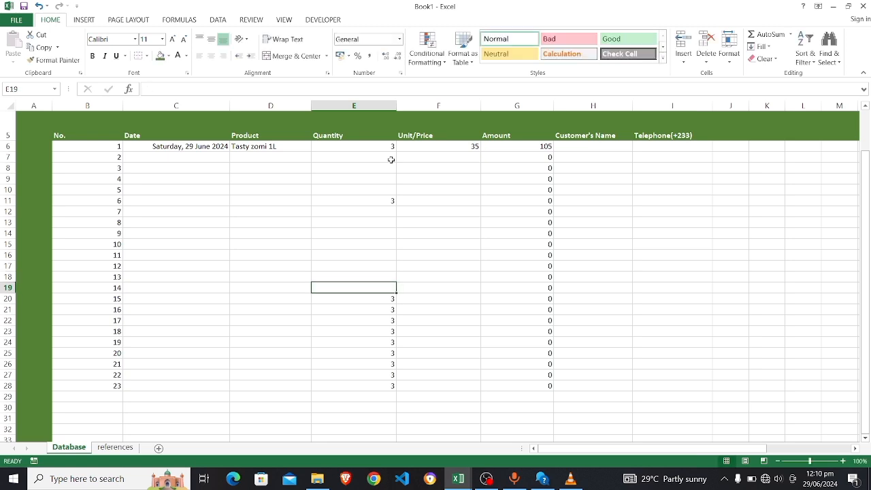
{"action": "key", "text": "Return"}
{"action": "key", "text": "BackSpace"}
{"action": "key", "text": "Return"}
{"action": "key", "text": "BackSpace"}
{"action": "key", "text": "Return"}
{"action": "key", "text": "BackSpace"}
{"action": "key", "text": "Return"}
{"action": "key", "text": "BackSpace"}
{"action": "key", "text": "Return"}
{"action": "key", "text": "BackSpace"}
{"action": "key", "text": "Return"}
{"action": "key", "text": "BackSpace"}
{"action": "key", "text": "Return"}
{"action": "key", "text": "BackSpace"}
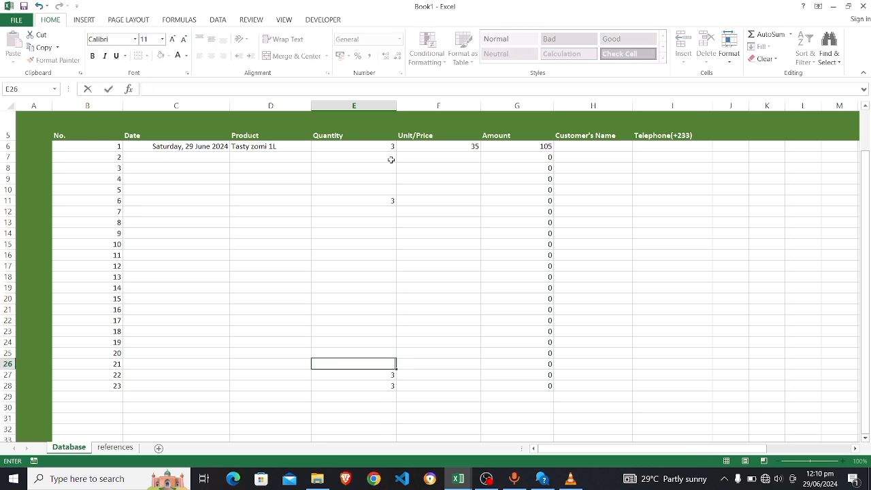
{"action": "key", "text": "Return"}
{"action": "key", "text": "BackSpace"}
{"action": "key", "text": "Return"}
{"action": "key", "text": "BackSpace"}
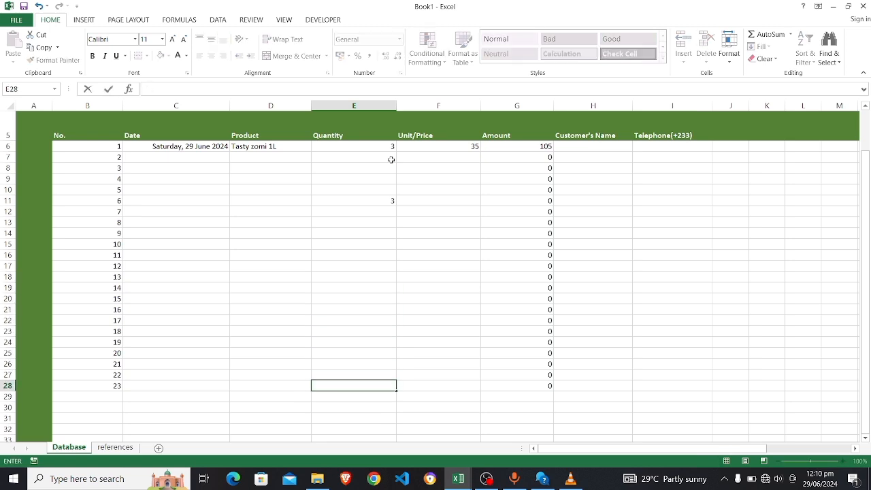
{"action": "left_click", "coordinate": [391, 199]}
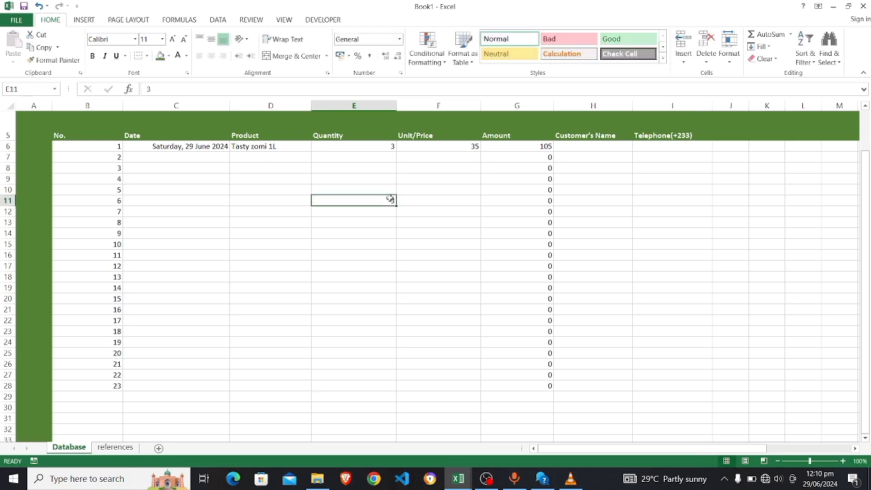
{"action": "key", "text": "BackSpace"}
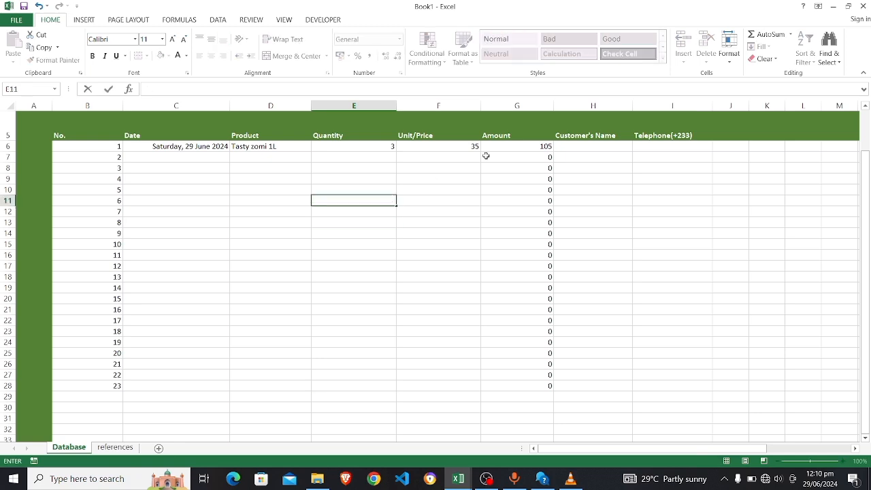
Enter the customer's name in H6, correcting typos along the way
{"action": "left_click", "coordinate": [585, 148]}
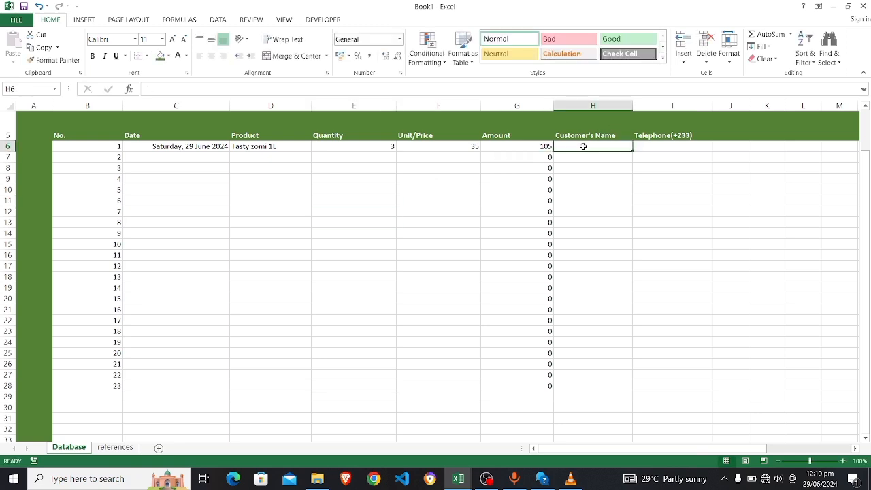
{"action": "type", "text": "Mr."}
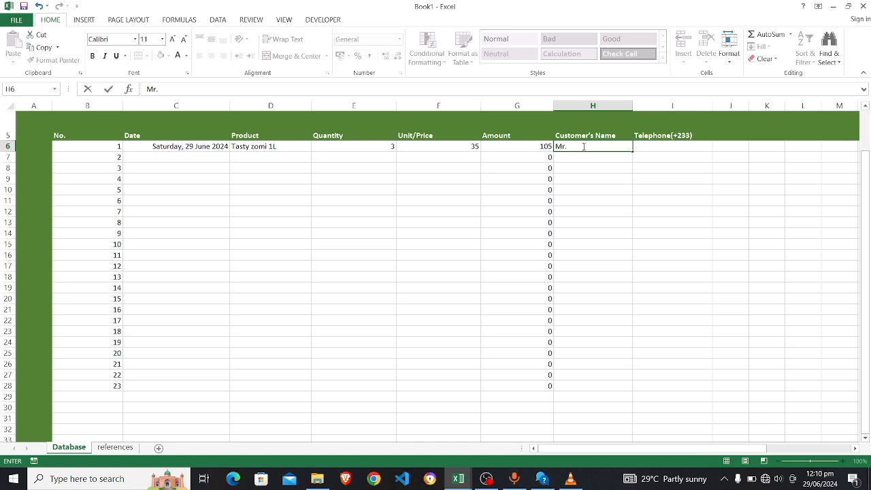
{"action": "type", "text": "ed"}
{"action": "left_click", "coordinate": [576, 146]}
{"action": "type", "text": "m"}
{"action": "key", "text": "Delete"}
{"action": "type", "text": "\\"}
{"action": "key", "text": "BackSpace"}
{"action": "key", "text": "BackSpace"}
{"action": "type", "text": "h"}
{"action": "left_click", "coordinate": [652, 152]}
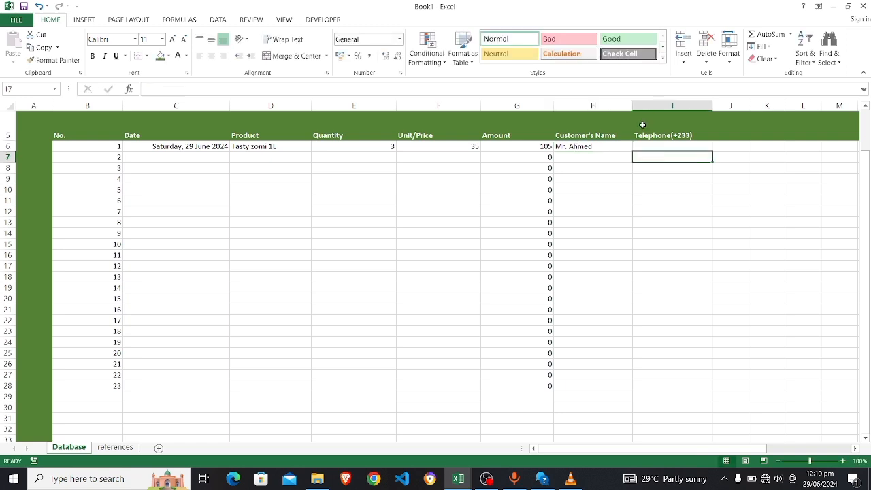
Enter the customer's telephone number in I6
{"action": "left_click", "coordinate": [658, 145]}
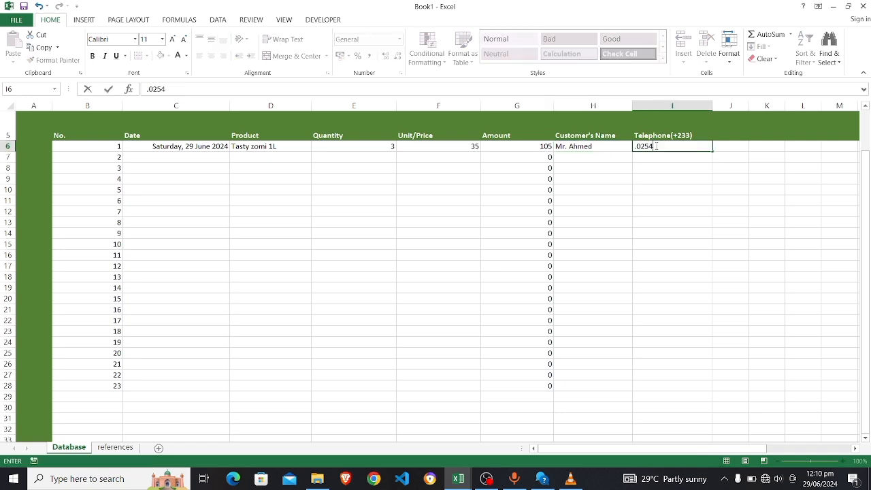
{"action": "left_click", "coordinate": [639, 147]}
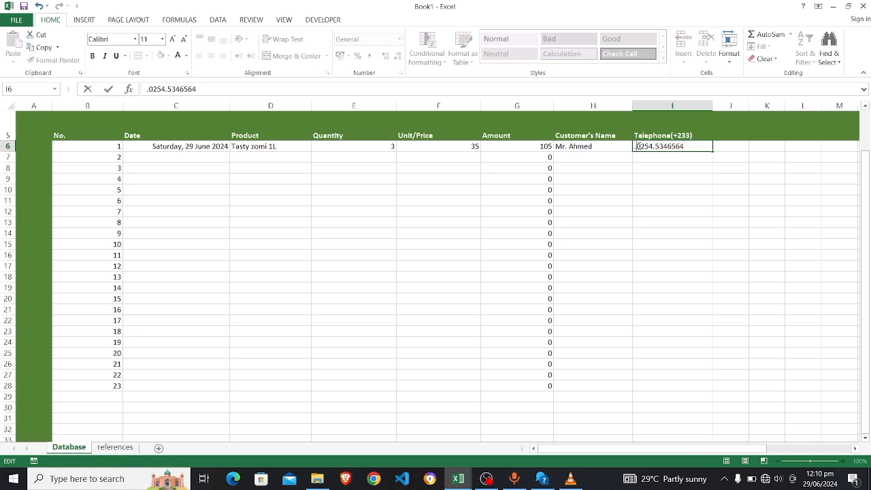
{"action": "left_click", "coordinate": [227, 163]}
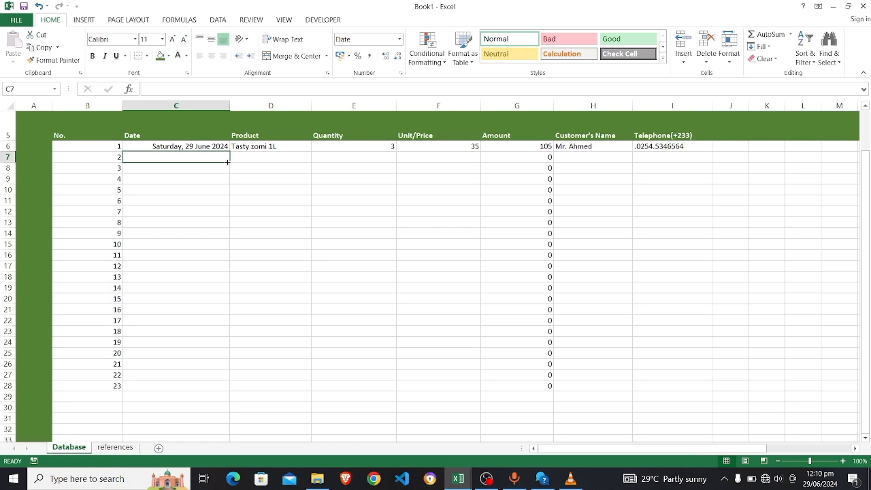
Autofill the second sale's date, 30 June 2024, into C7 from C6
{"action": "scroll", "coordinate": [227, 162], "scroll_direction": "up", "scroll_amount": 2}
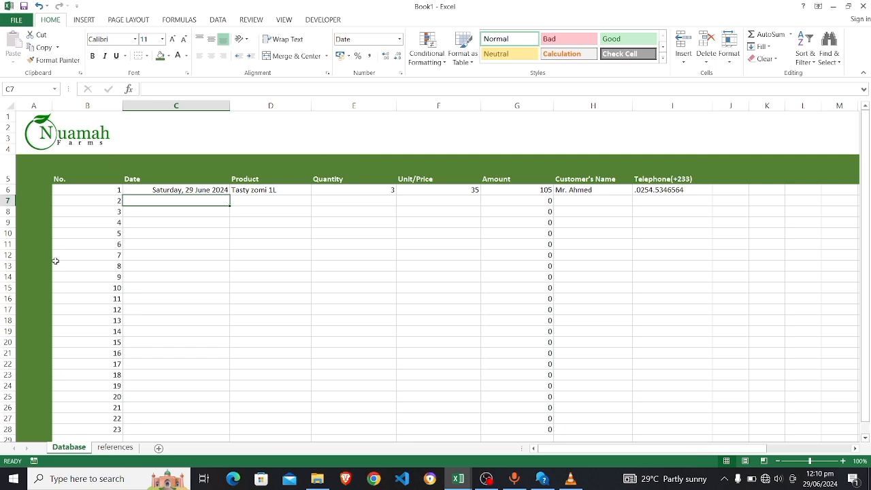
{"action": "left_click", "coordinate": [202, 192]}
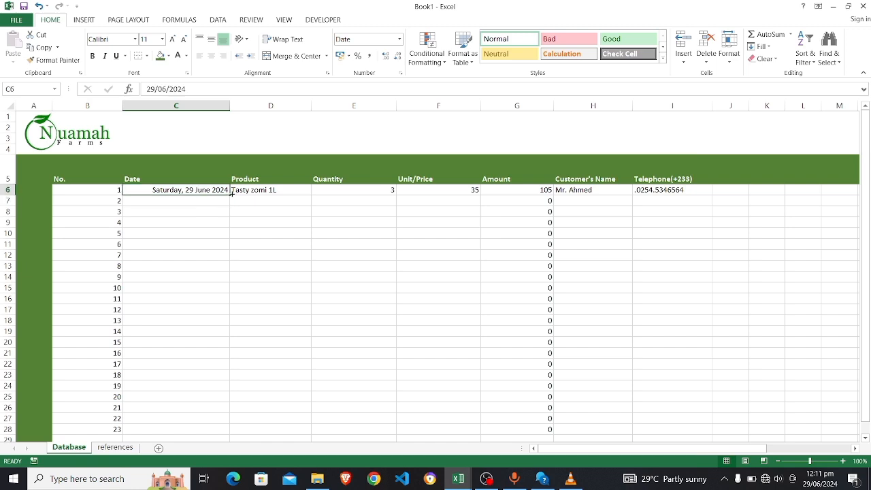
{"action": "left_click_drag", "start_coordinate": [230, 195], "coordinate": [233, 206]}
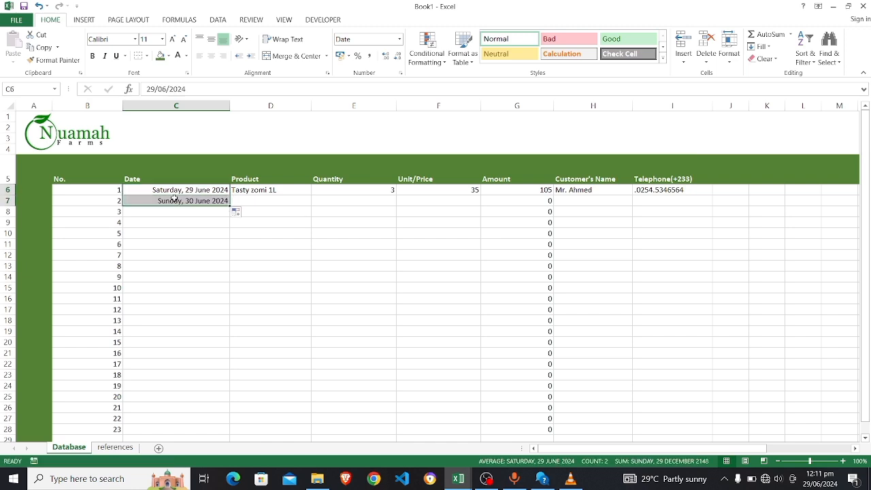
{"action": "double_click", "coordinate": [191, 200]}
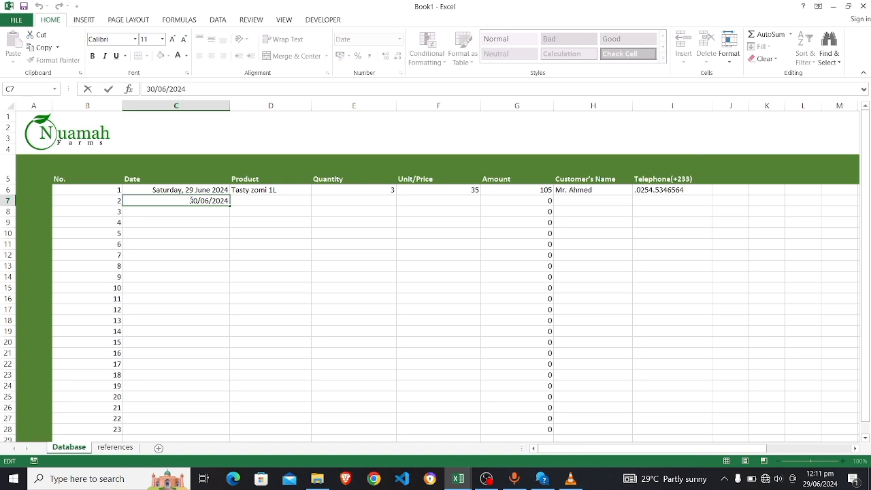
{"action": "left_click", "coordinate": [271, 202]}
Set the second sale to Tasty Zomi 4L, quantity 25, unit price 120
{"action": "left_click", "coordinate": [316, 201]}
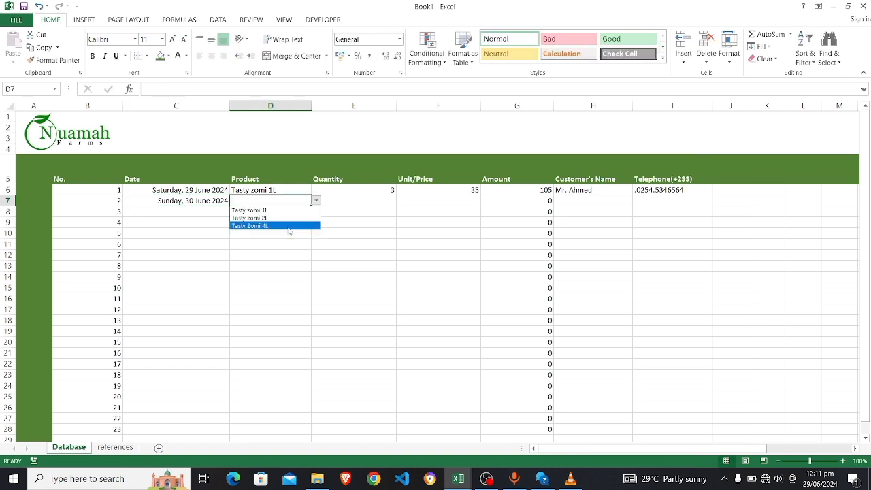
{"action": "left_click", "coordinate": [289, 227]}
{"action": "left_click", "coordinate": [367, 205]}
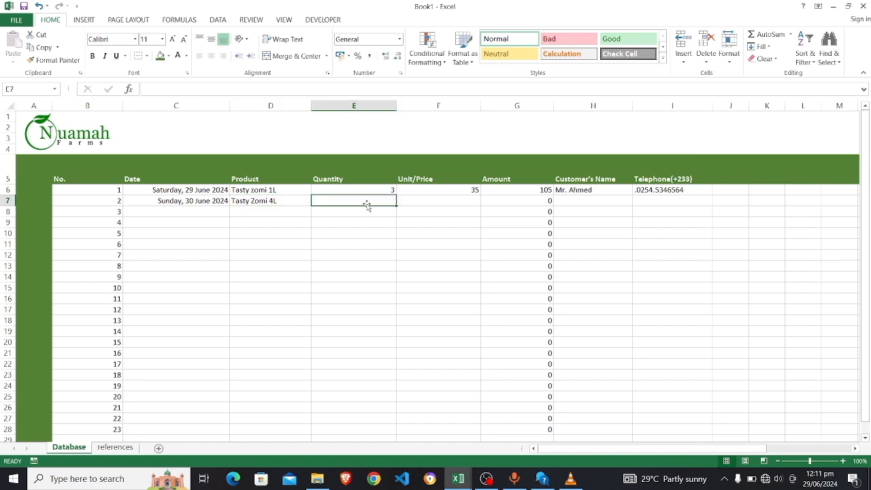
{"action": "type", "text": "25"}
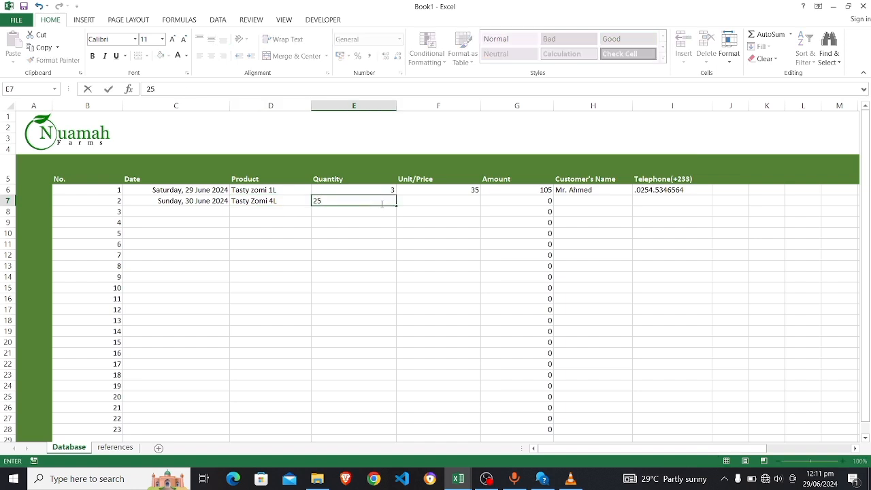
{"action": "left_click", "coordinate": [437, 202]}
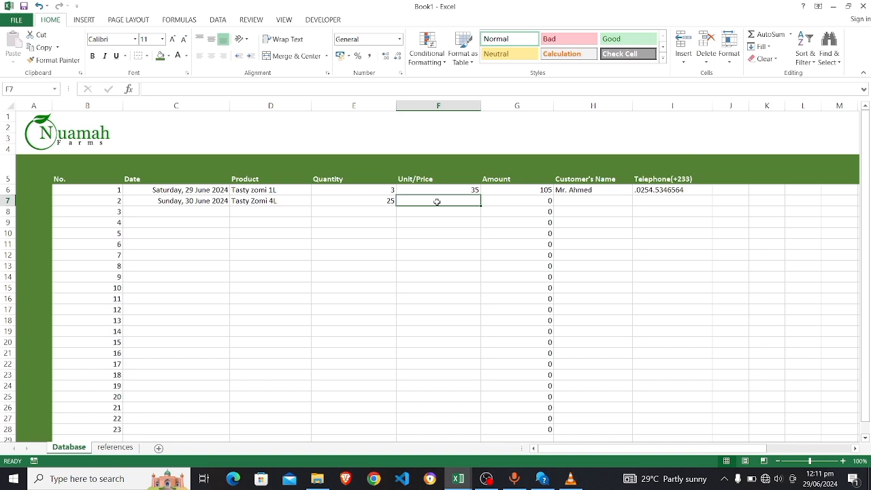
{"action": "type", "text": "120"}
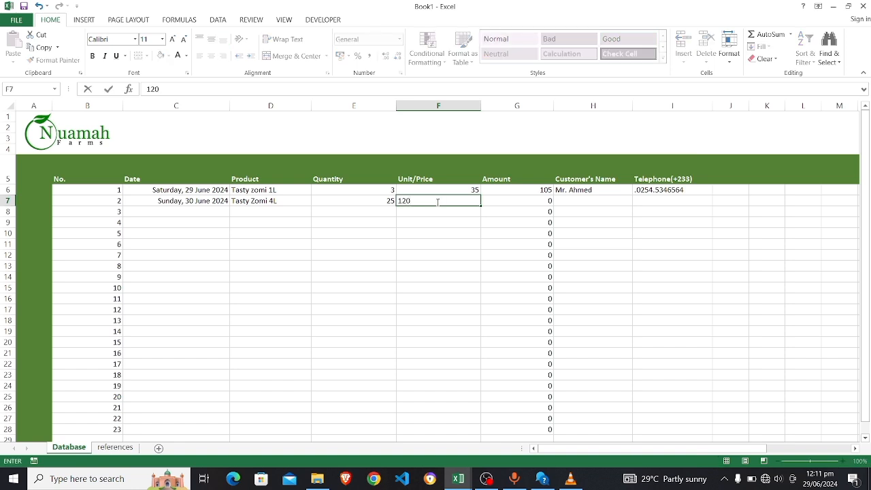
{"action": "left_click", "coordinate": [536, 200]}
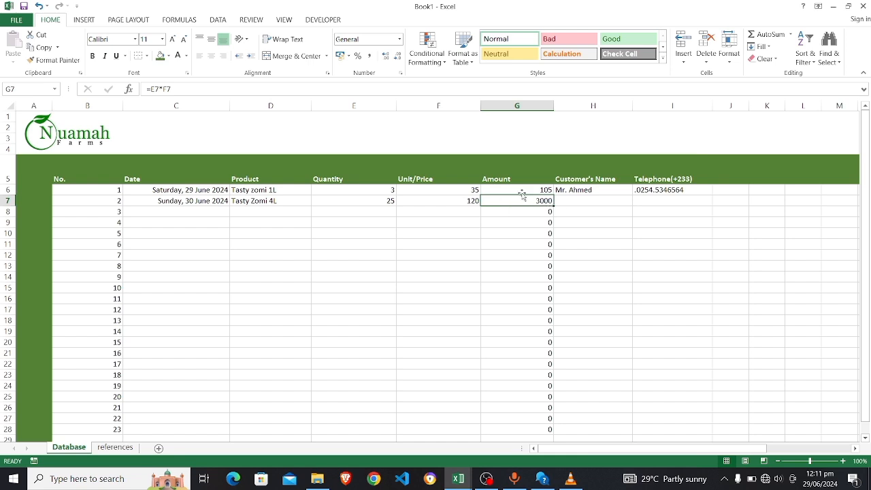
Enter the second customer's name and telephone number, then switch to the Sales Tracking workbook
{"action": "left_click", "coordinate": [580, 200]}
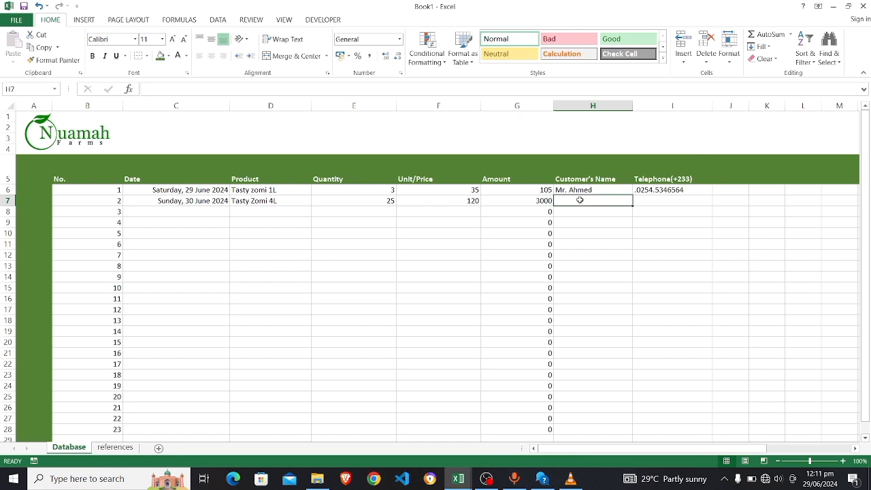
{"action": "type", "text": "FRed"}
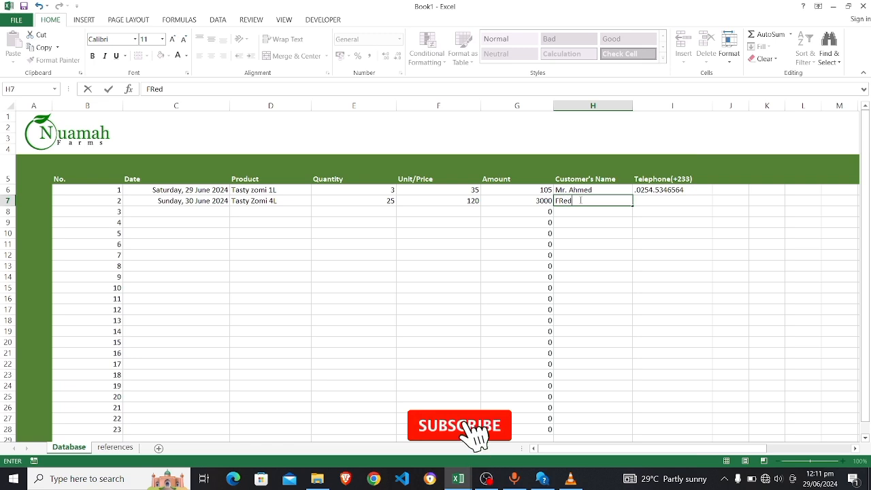
{"action": "key", "text": "Return"}
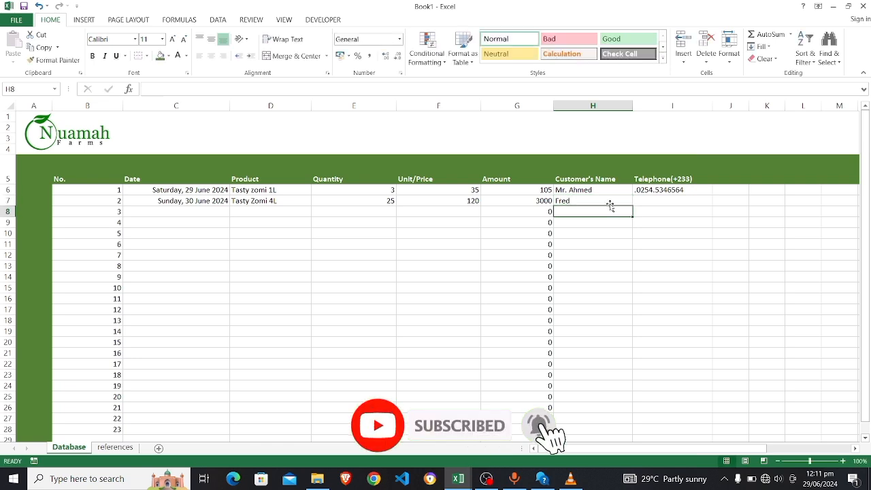
{"action": "left_click", "coordinate": [657, 204]}
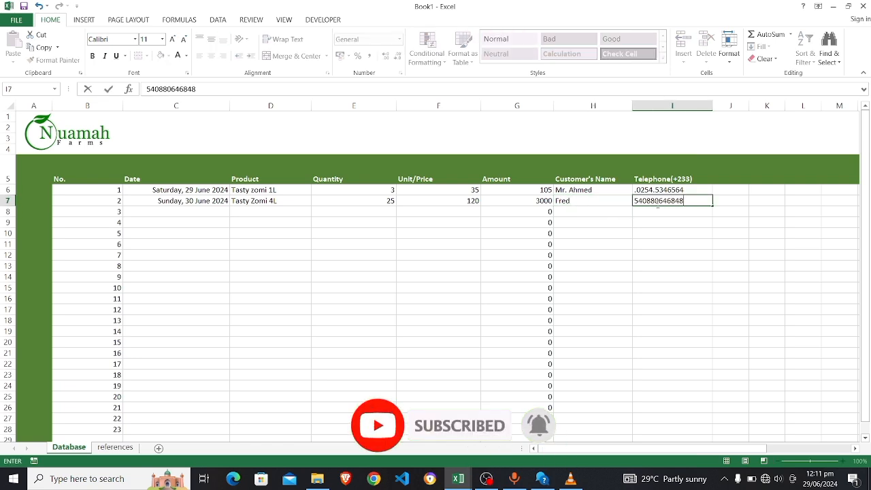
{"action": "left_click", "coordinate": [254, 233]}
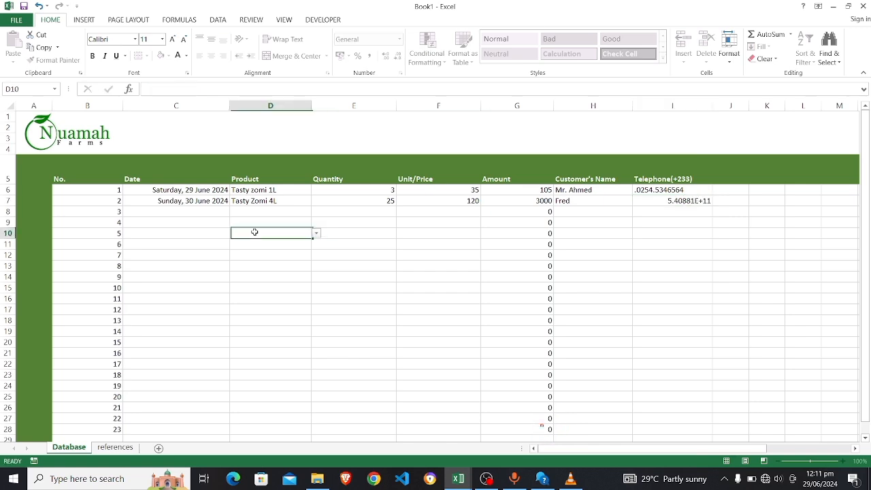
{"action": "key", "text": "alt+Tab"}
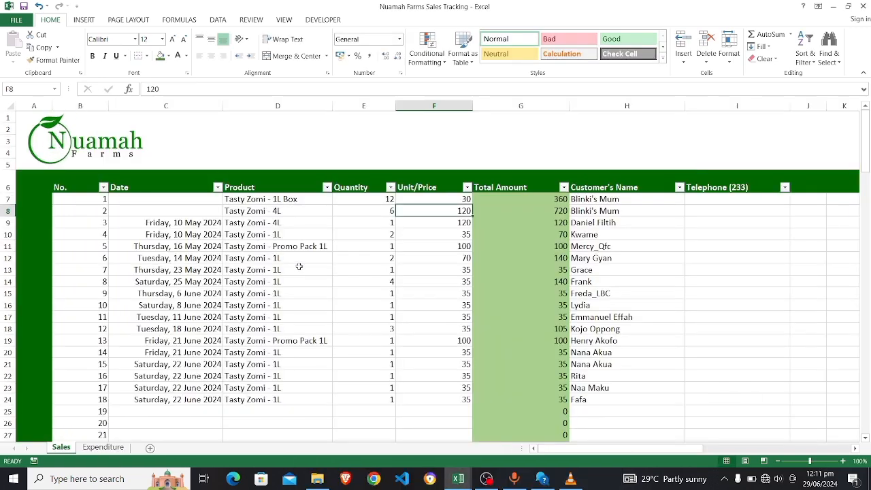
Review the Sales Tracking sheet's No., date, quantity, price and Total Amount formula, then return to Book1
{"action": "left_click", "coordinate": [304, 277]}
{"action": "left_click", "coordinate": [378, 225]}
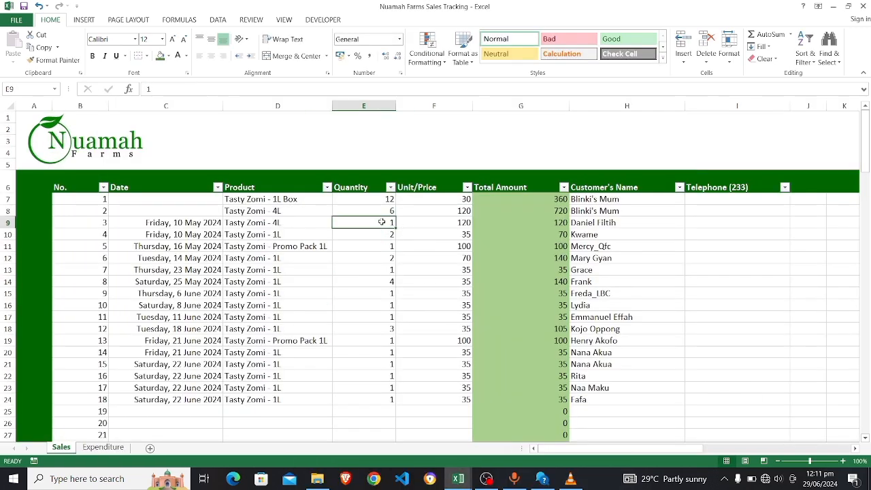
{"action": "left_click", "coordinate": [416, 211]}
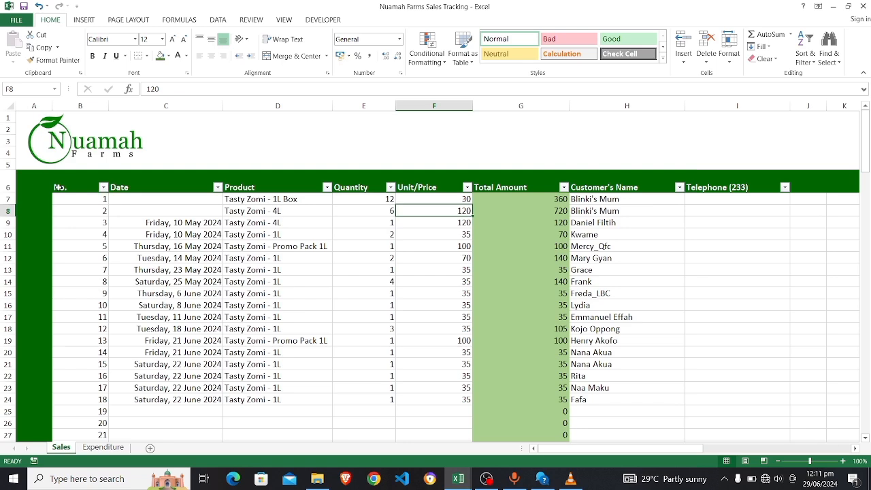
{"action": "left_click", "coordinate": [60, 187]}
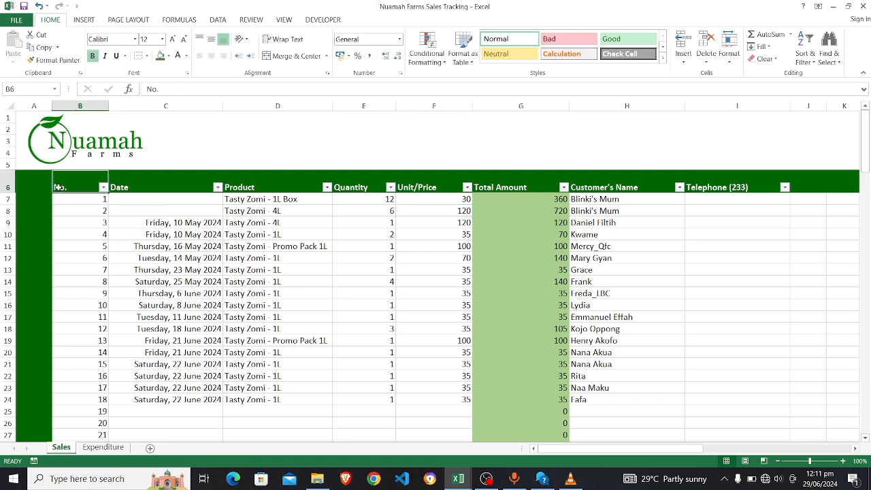
{"action": "left_click", "coordinate": [199, 245]}
{"action": "scroll", "coordinate": [199, 245], "scroll_direction": "down", "scroll_amount": 5}
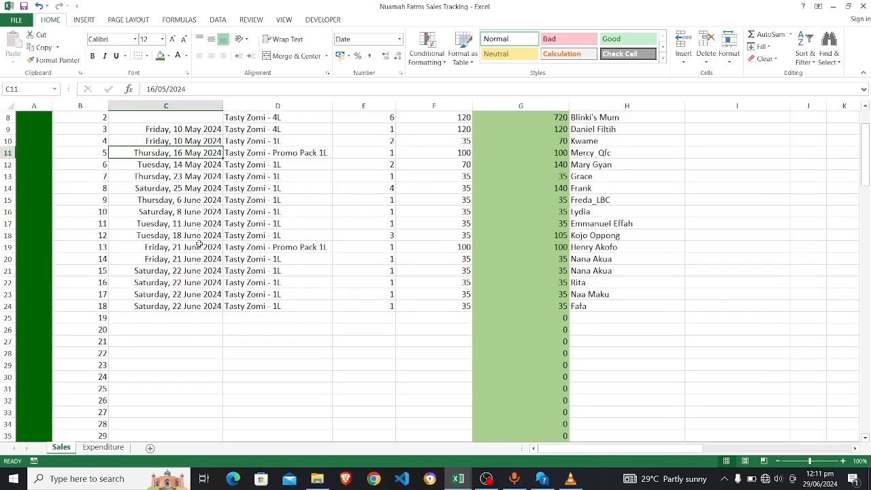
{"action": "scroll", "coordinate": [199, 244], "scroll_direction": "up", "scroll_amount": 3}
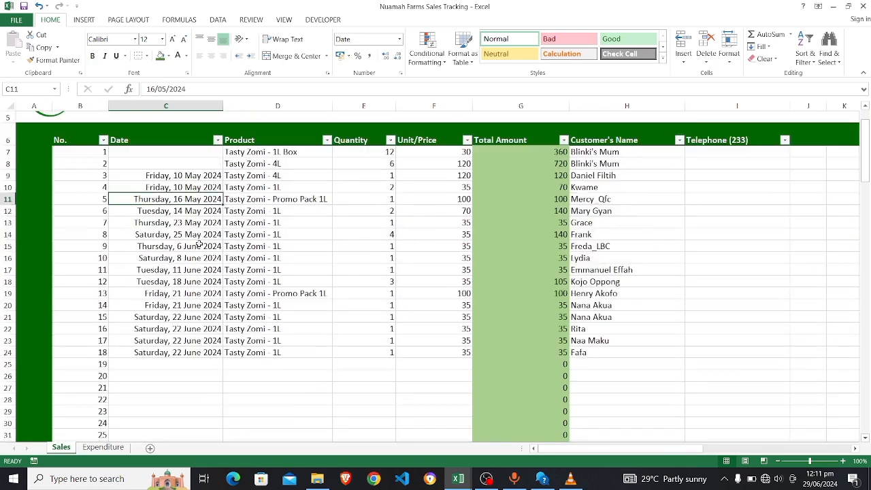
{"action": "left_click", "coordinate": [556, 176]}
{"action": "key", "text": "alt+Tab"}
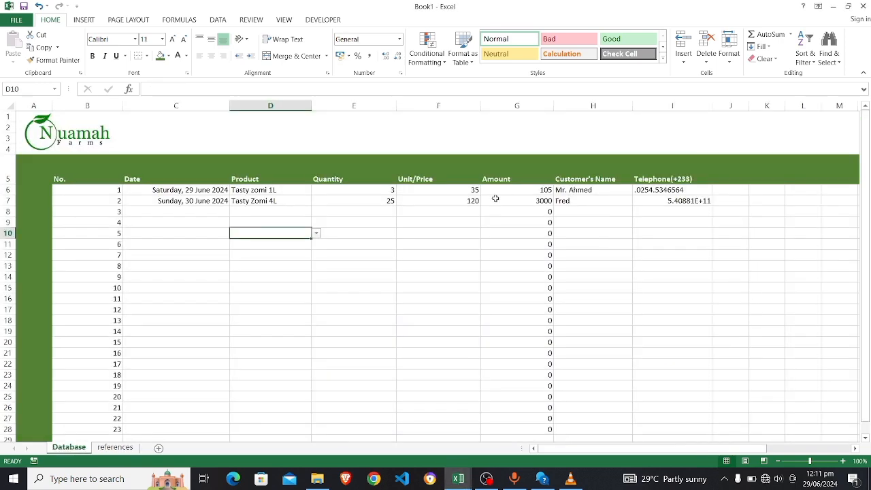
{"action": "left_click", "coordinate": [548, 191]}
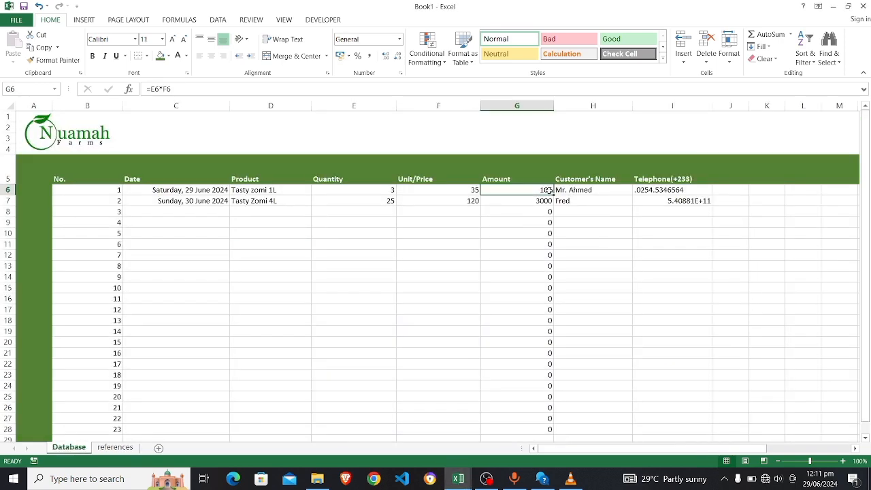
{"action": "left_click", "coordinate": [515, 105]}
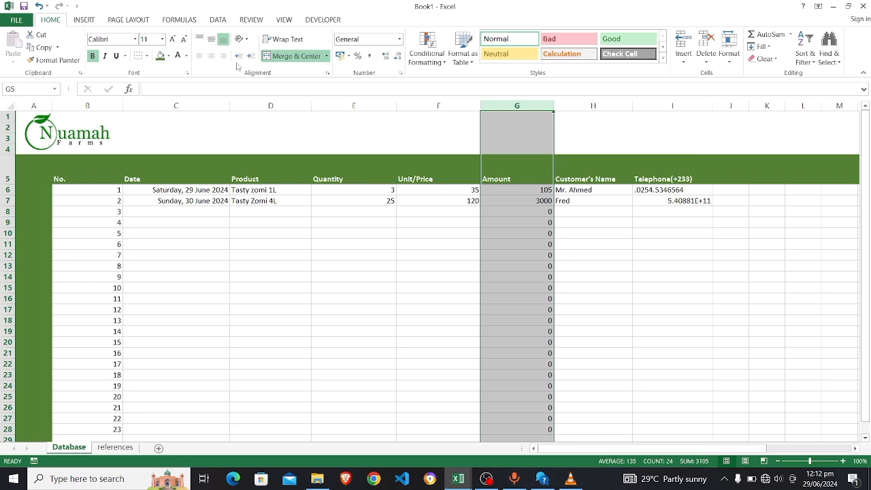
{"action": "left_click", "coordinate": [170, 56]}
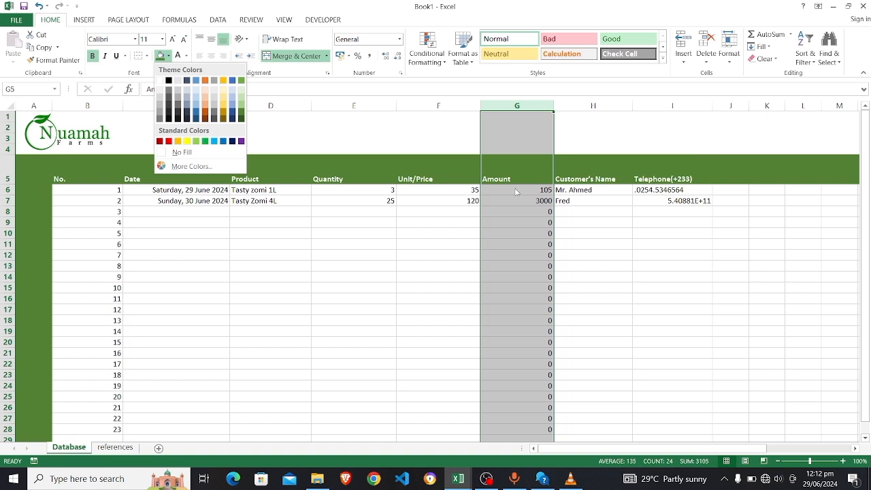
Shade the Amount cells G6:G28 with a light green fill
{"action": "left_click", "coordinate": [529, 112]}
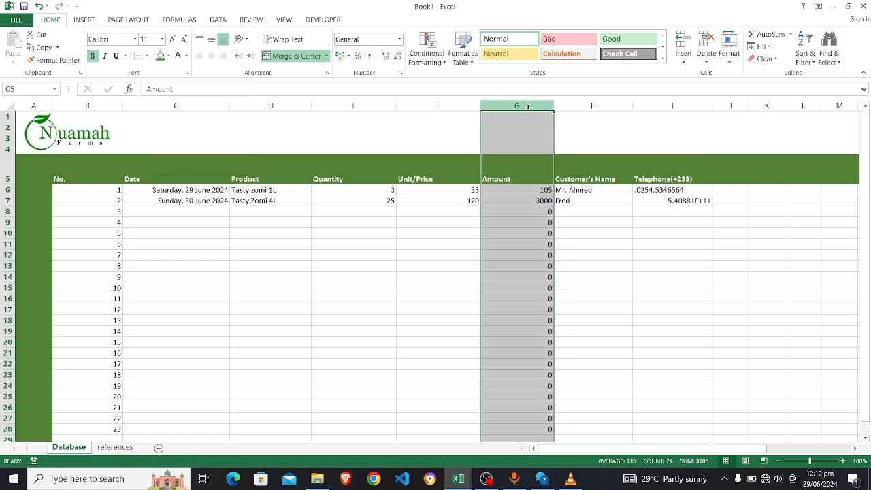
{"action": "left_click", "coordinate": [460, 189]}
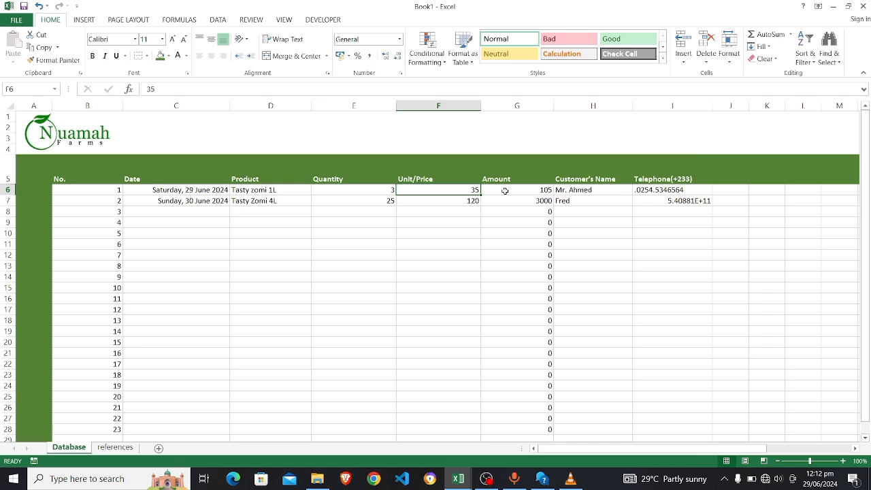
{"action": "left_click_drag", "start_coordinate": [506, 189], "coordinate": [528, 429]}
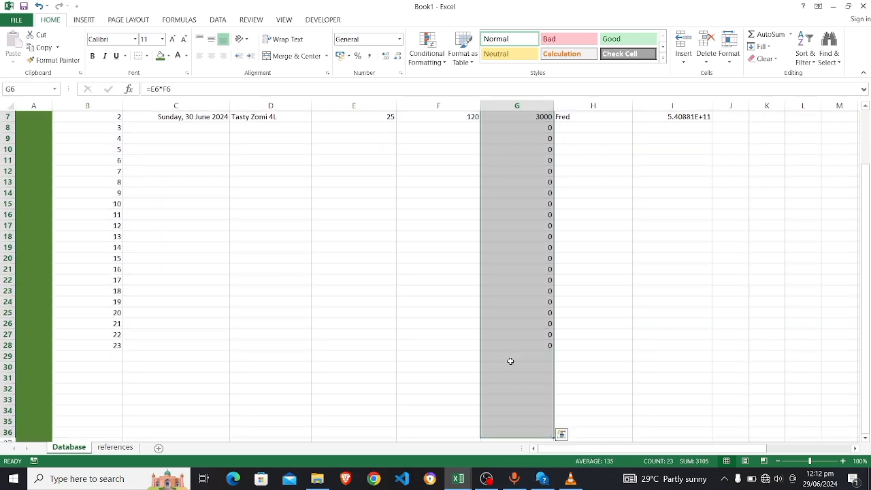
{"action": "scroll", "coordinate": [474, 230], "scroll_direction": "up", "scroll_amount": 2}
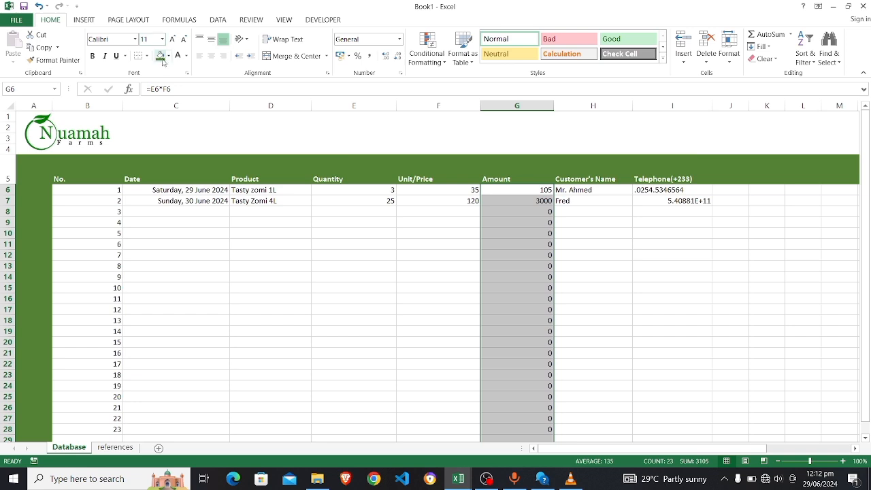
{"action": "left_click", "coordinate": [168, 55]}
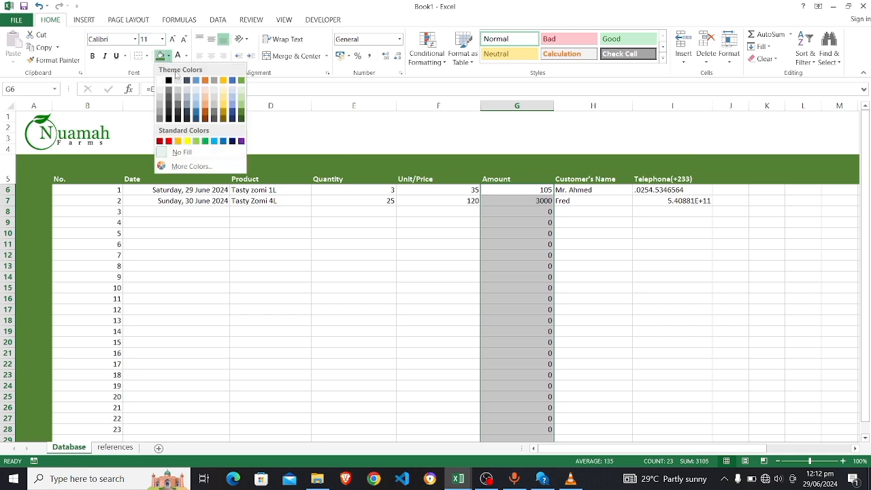
{"action": "left_click", "coordinate": [243, 99]}
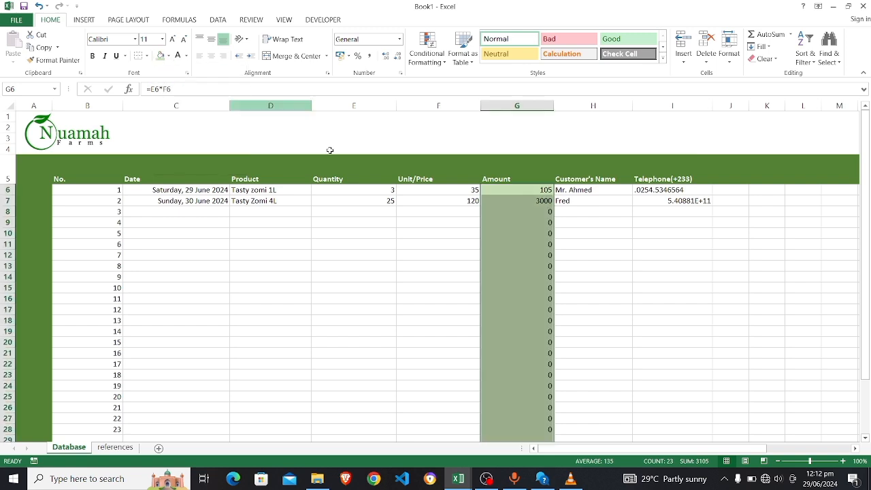
Check the Amount formulas in G8, G9 and G14
{"action": "left_click_drag", "start_coordinate": [572, 227], "coordinate": [581, 225]}
{"action": "left_click", "coordinate": [581, 225]}
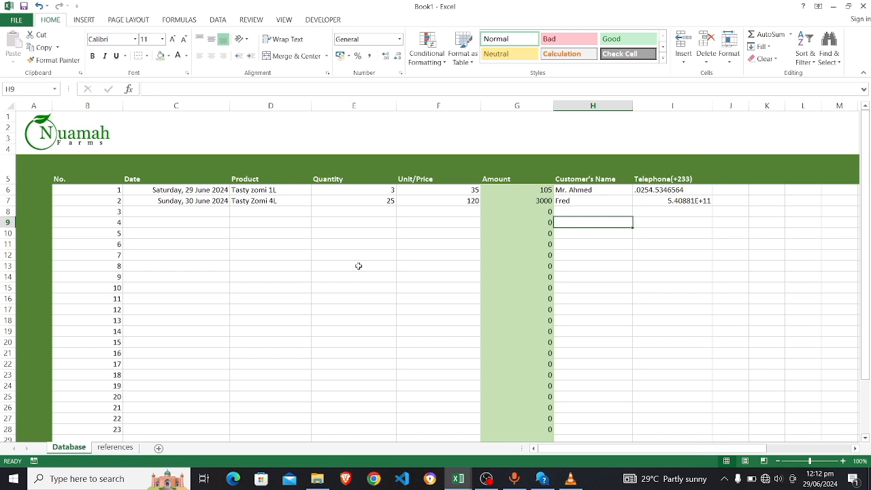
{"action": "left_click", "coordinate": [523, 277]}
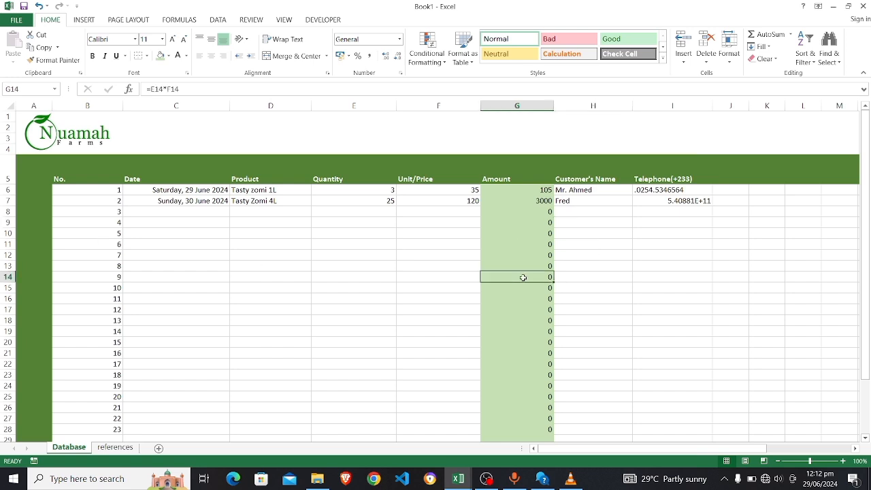
{"action": "left_click", "coordinate": [524, 225]}
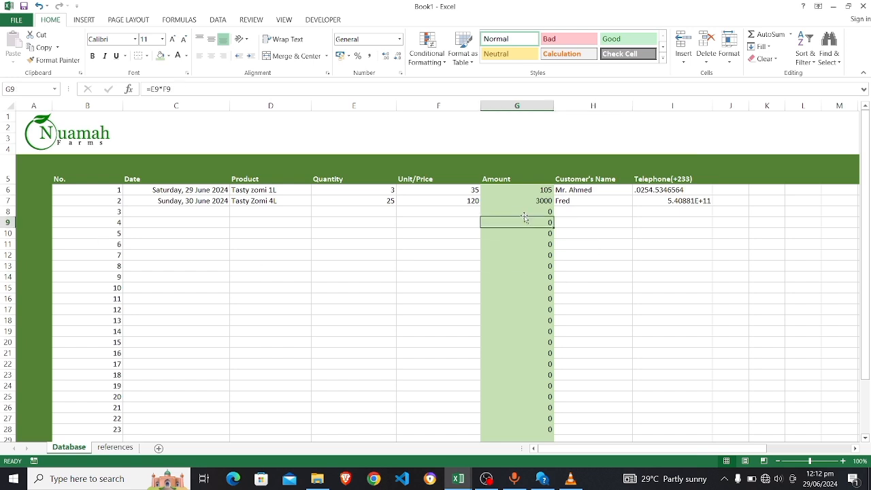
{"action": "left_click", "coordinate": [520, 212]}
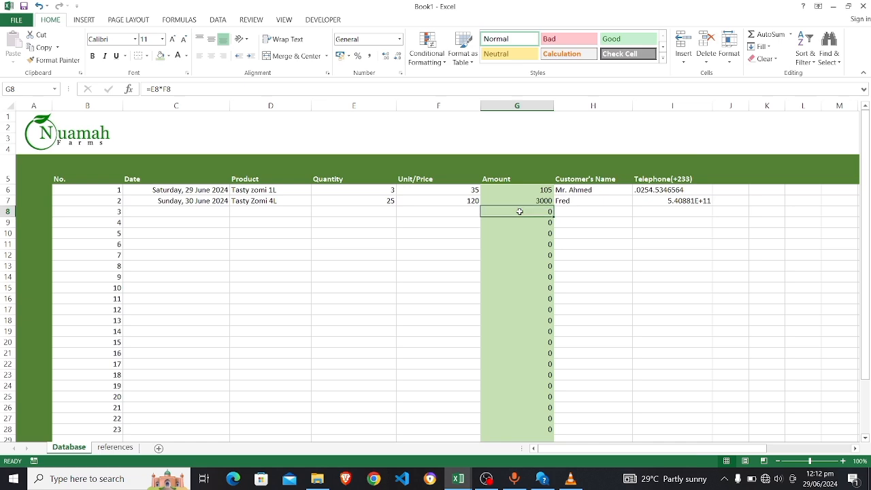
{"action": "left_click", "coordinate": [190, 212]}
Compare with the Product column in the Nuamah Farms Sales Tracking workbook, then return to Book1
{"action": "key", "text": "alt+Tab"}
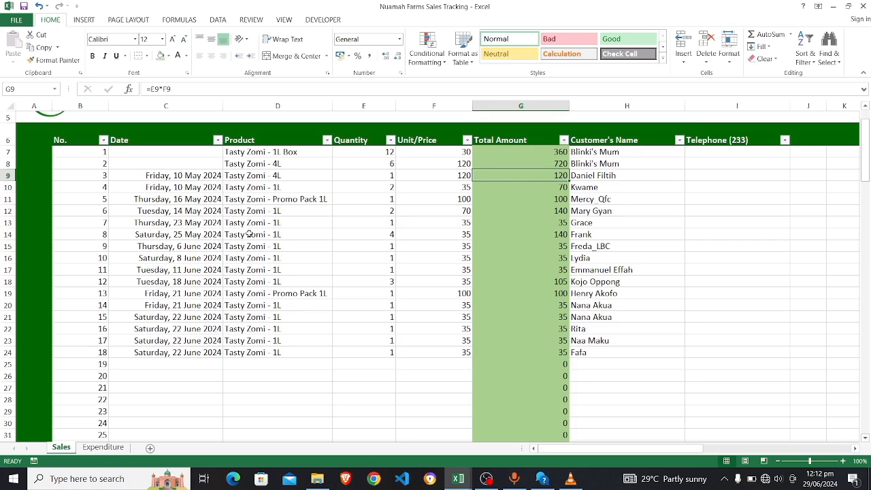
{"action": "left_click", "coordinate": [293, 274]}
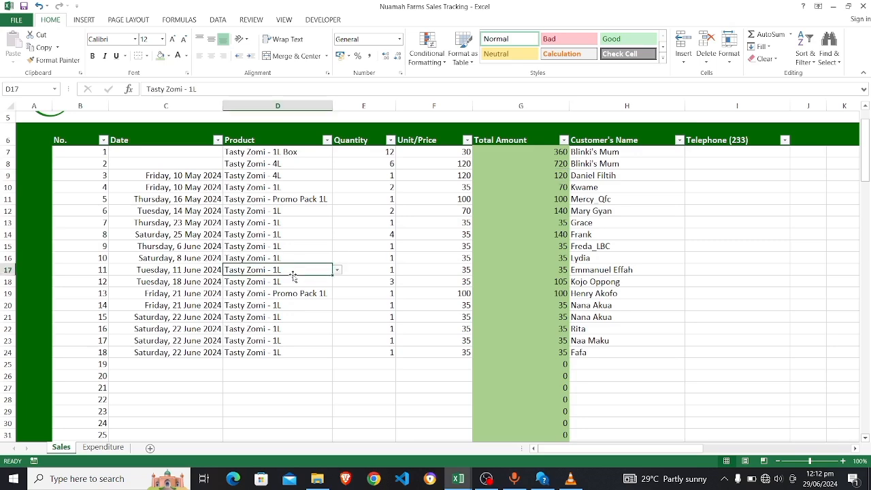
{"action": "left_click", "coordinate": [253, 140]}
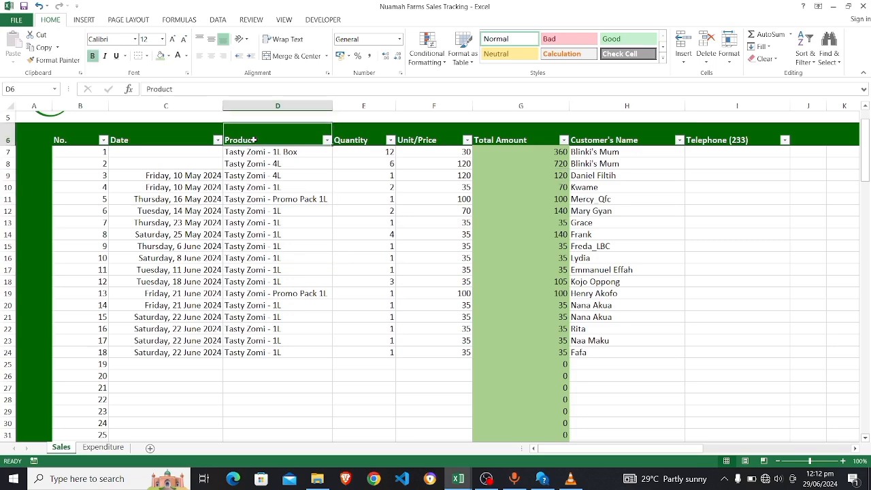
{"action": "key", "text": "alt+Tab"}
Add filter buttons to the headers by filtering on header cell D5's value
{"action": "left_click", "coordinate": [256, 171]}
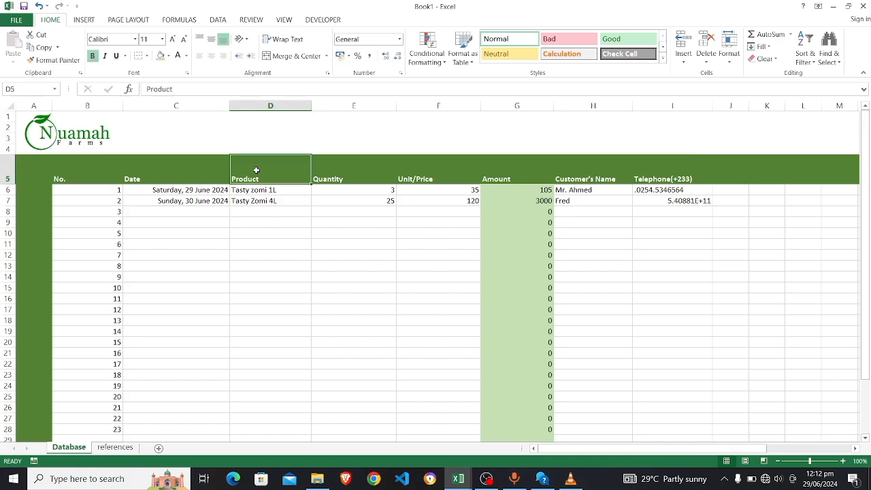
{"action": "right_click", "coordinate": [256, 170]}
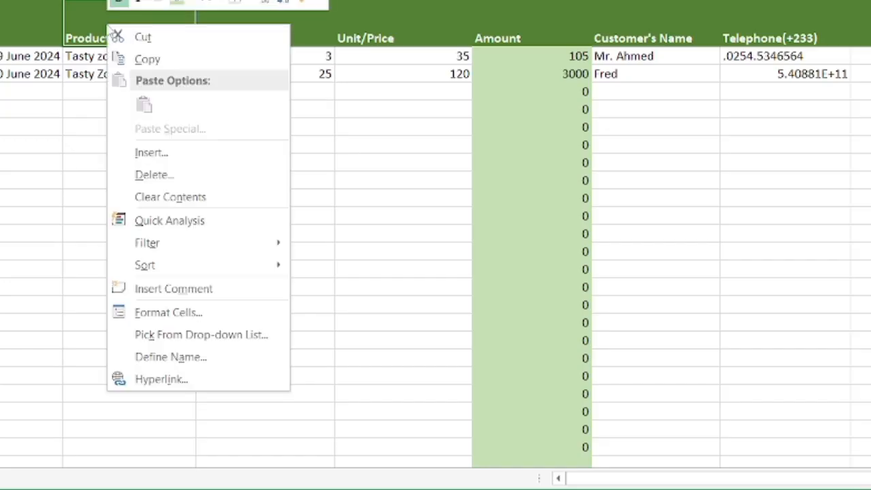
{"action": "mouse_move", "coordinate": [165, 248]}
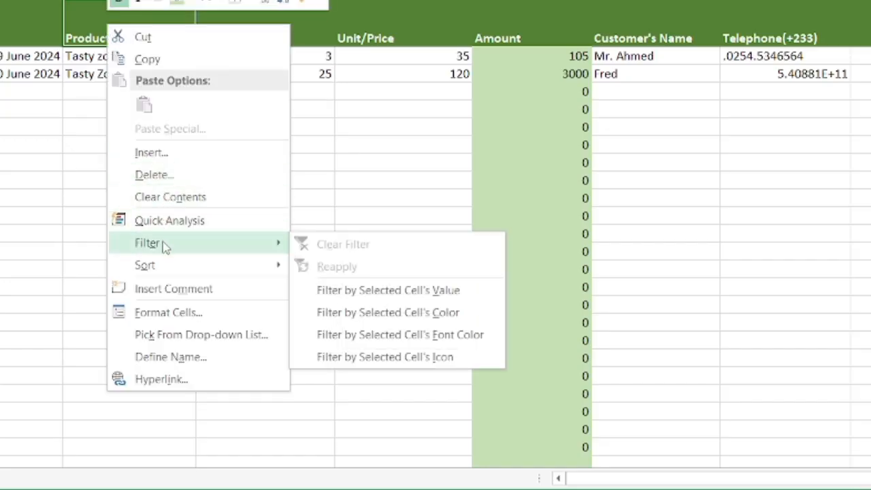
{"action": "left_click", "coordinate": [360, 292]}
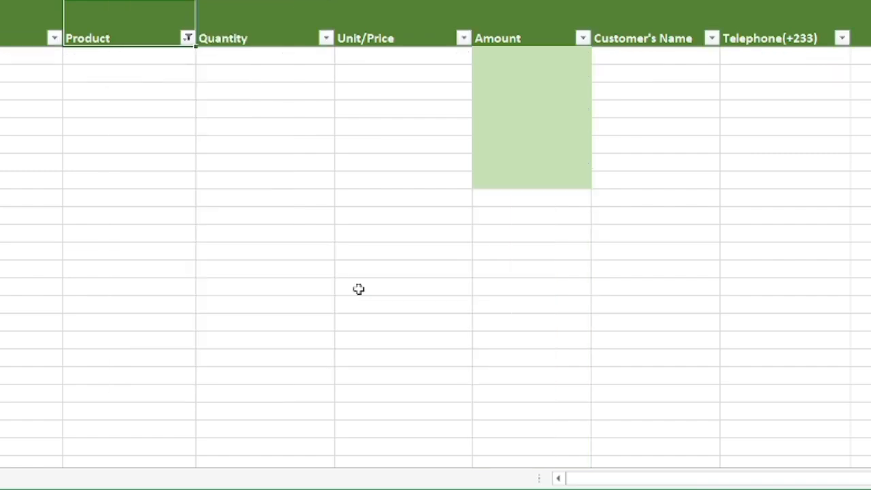
Reset the Product filter to (Select All) so every row shows again
{"action": "left_click", "coordinate": [279, 204]}
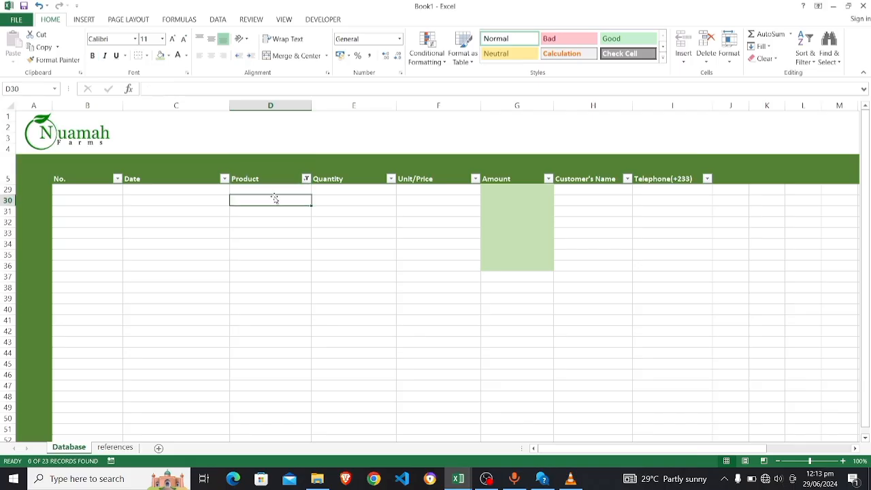
{"action": "left_click", "coordinate": [270, 189]}
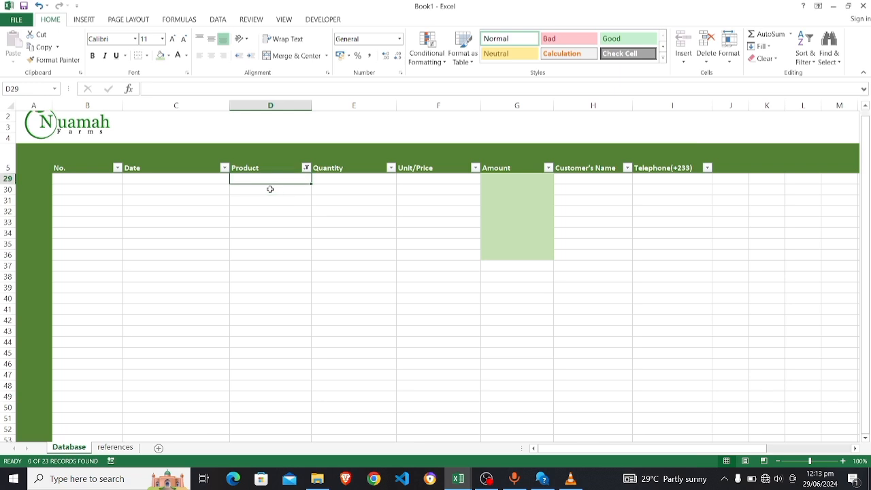
{"action": "left_click", "coordinate": [306, 179]}
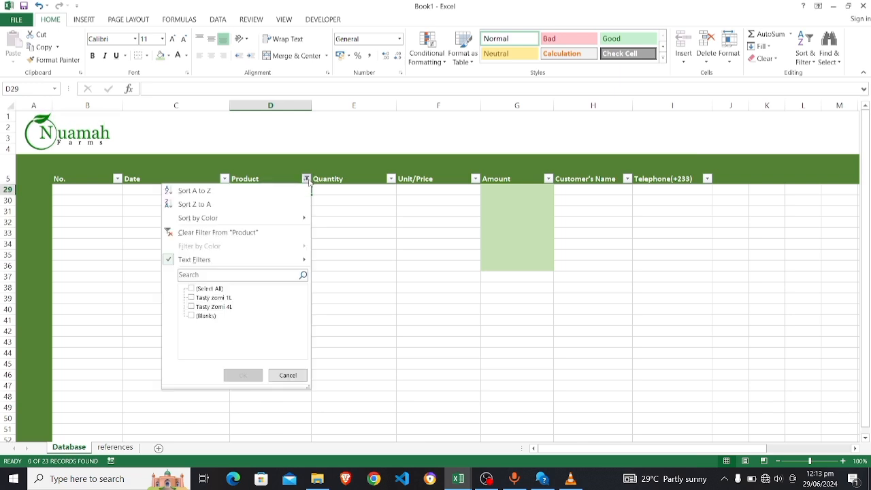
{"action": "left_click", "coordinate": [192, 289]}
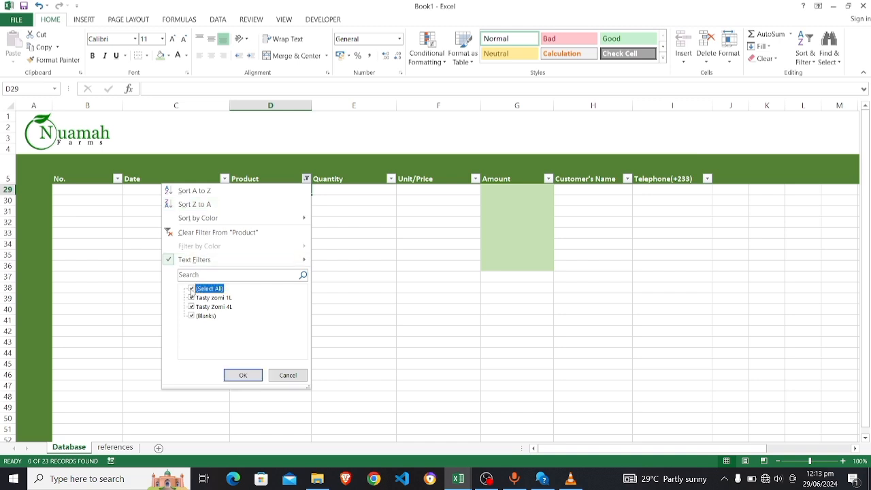
{"action": "left_click", "coordinate": [243, 375]}
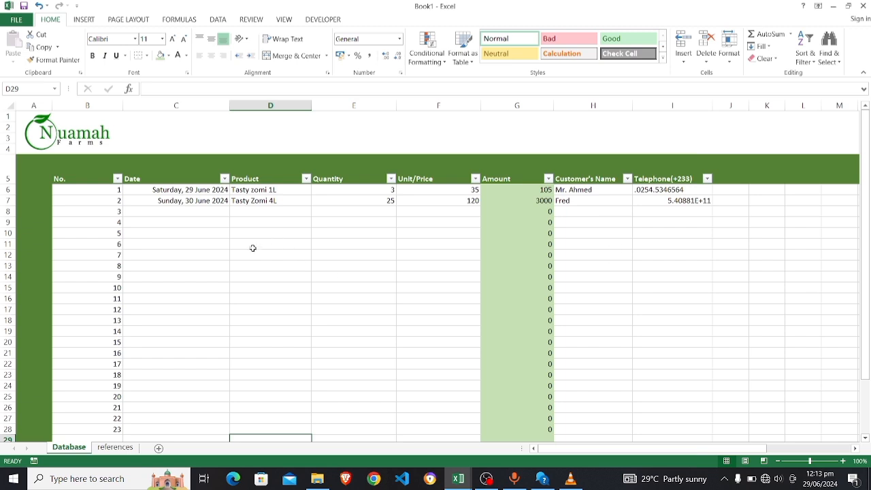
{"action": "left_click", "coordinate": [220, 265]}
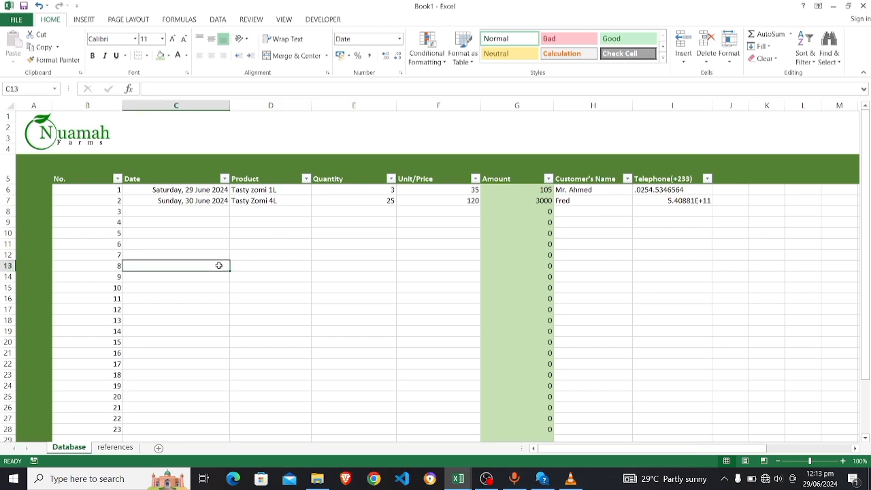
{"action": "left_click", "coordinate": [178, 233]}
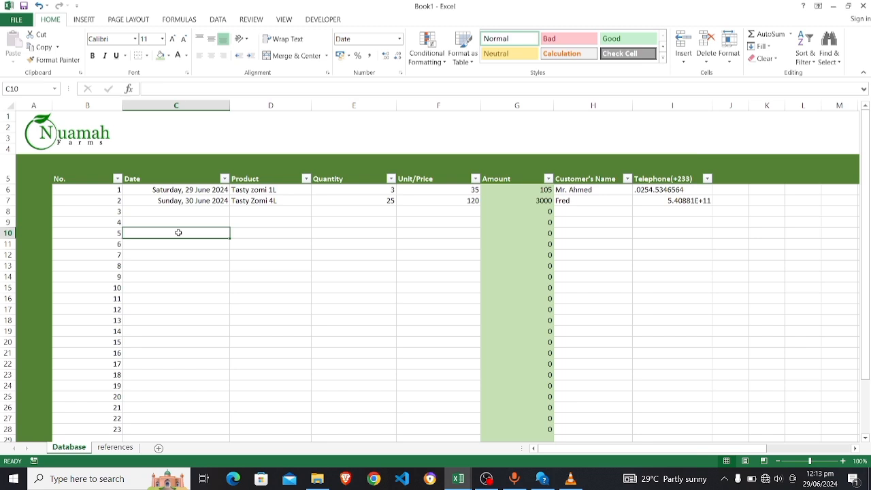
{"action": "left_click", "coordinate": [241, 251]}
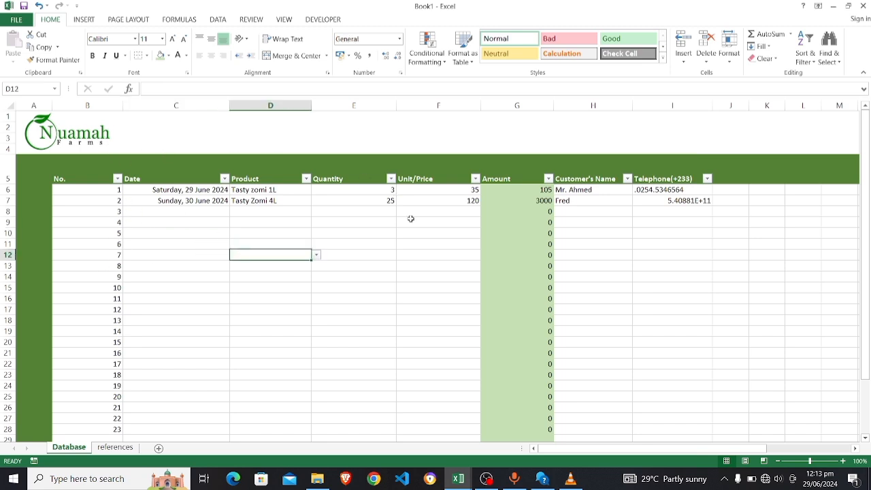
{"action": "left_click", "coordinate": [680, 198]}
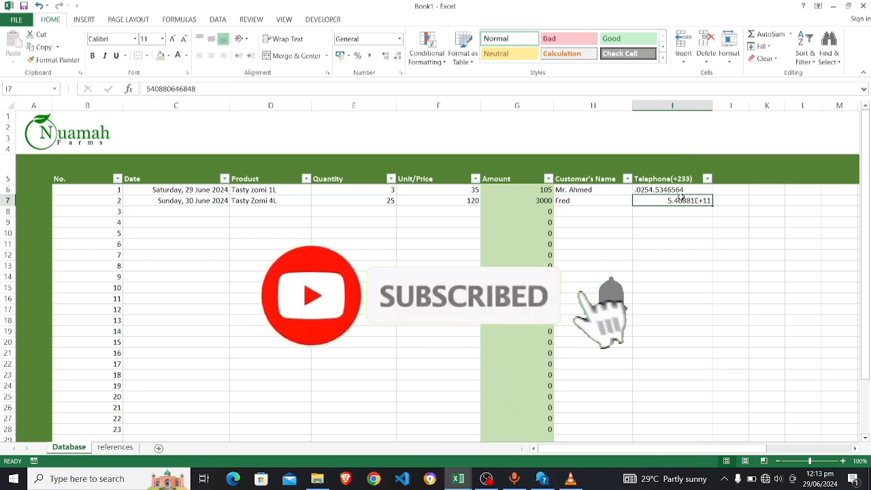
{"action": "left_click", "coordinate": [379, 212]}
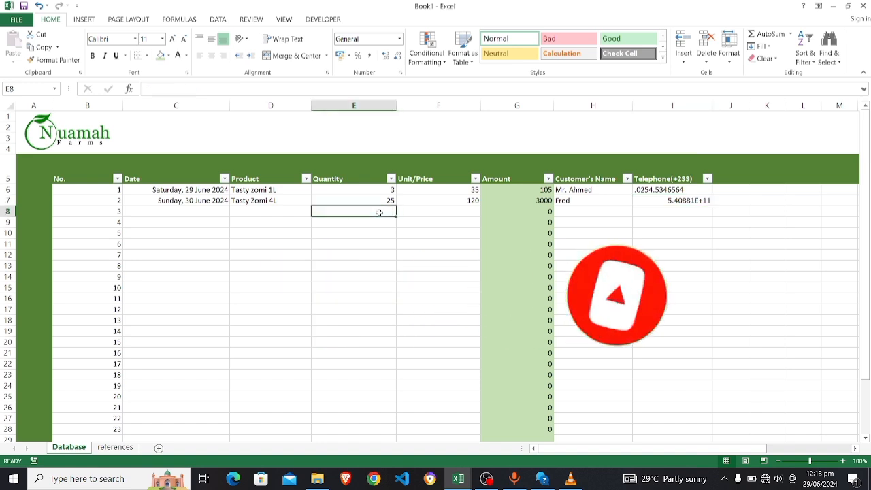
{"action": "left_click", "coordinate": [296, 210]}
{"action": "left_click", "coordinate": [207, 213]}
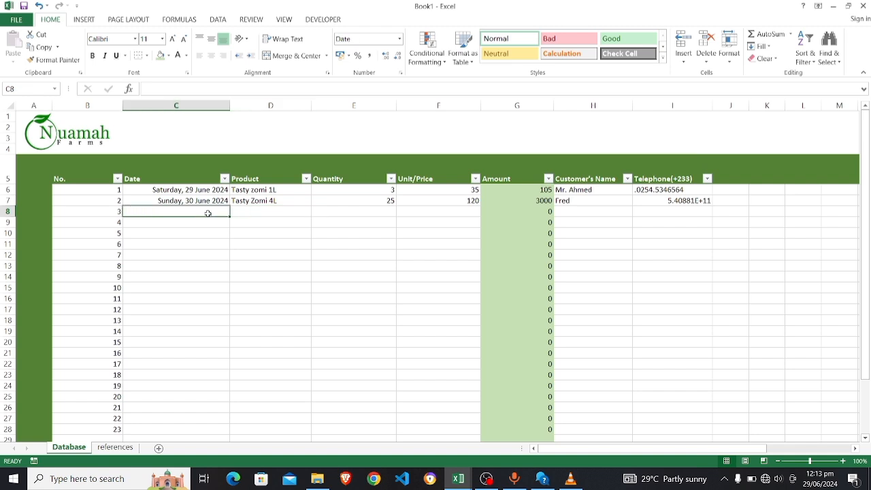
{"action": "left_click", "coordinate": [440, 213]}
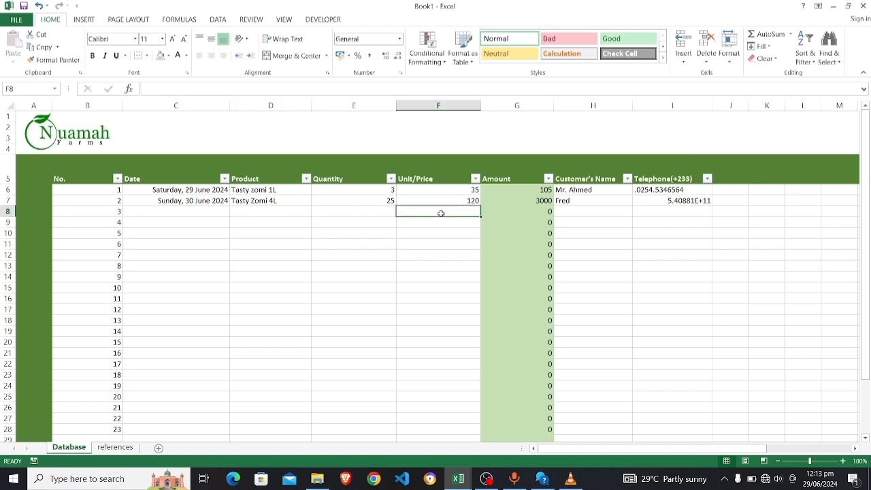
{"action": "left_click", "coordinate": [585, 212]}
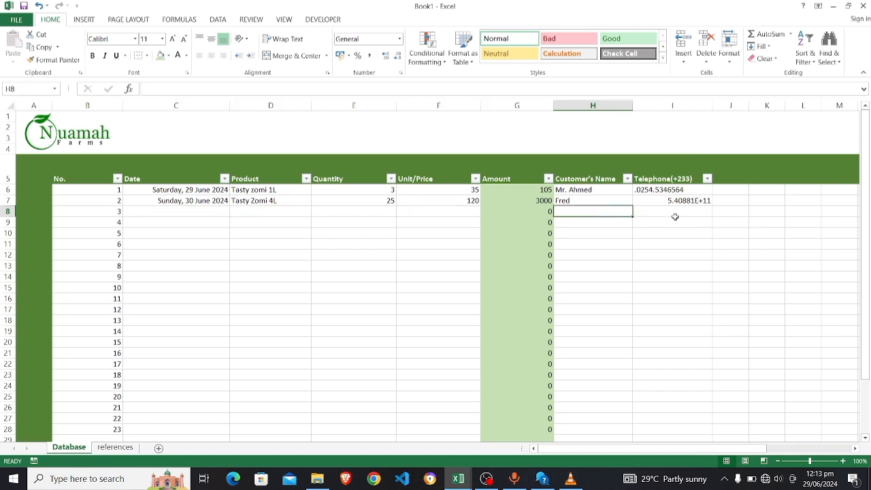